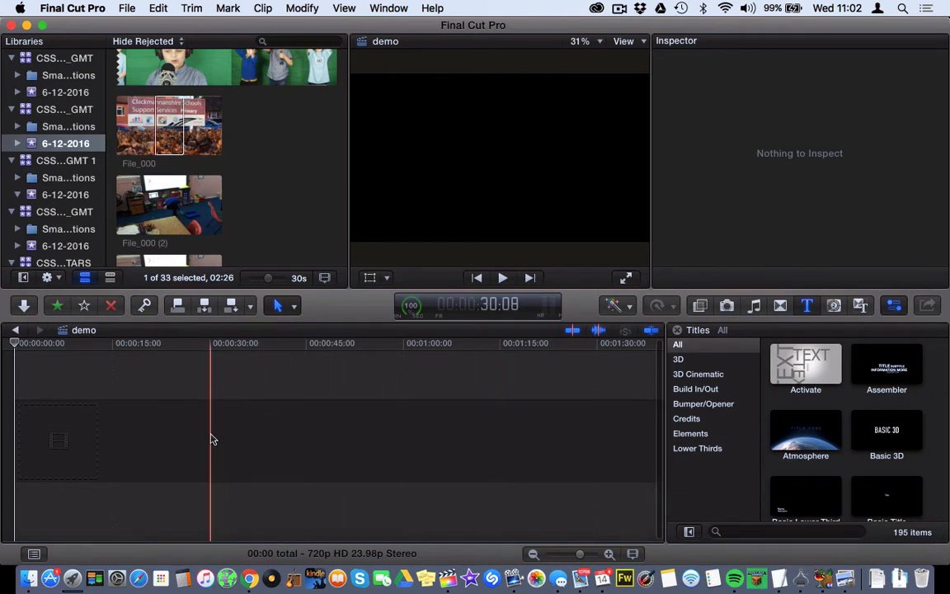
Browse the event's projects and clips and preview the start of the green-screen clip PC051785
{"action": "scroll", "coordinate": [214, 168], "scroll_direction": "up", "scroll_amount": 5}
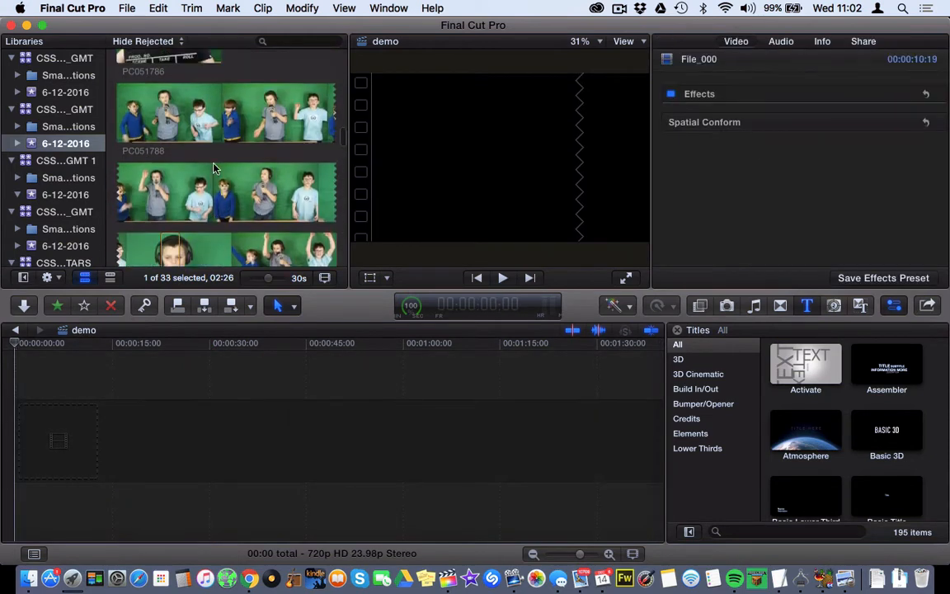
{"action": "scroll", "coordinate": [213, 168], "scroll_direction": "up", "scroll_amount": 10}
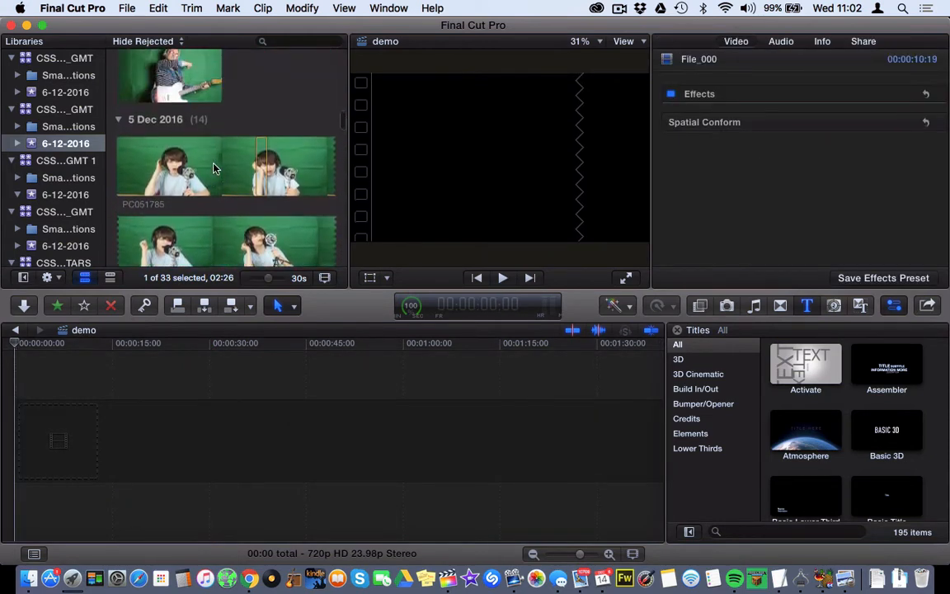
{"action": "scroll", "coordinate": [213, 169], "scroll_direction": "up", "scroll_amount": 10}
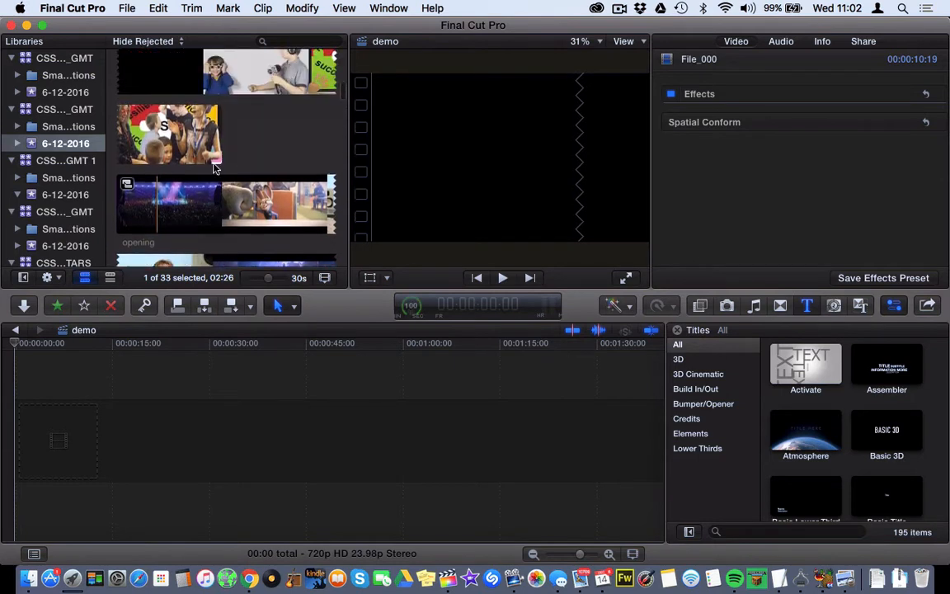
{"action": "scroll", "coordinate": [213, 168], "scroll_direction": "up", "scroll_amount": 10}
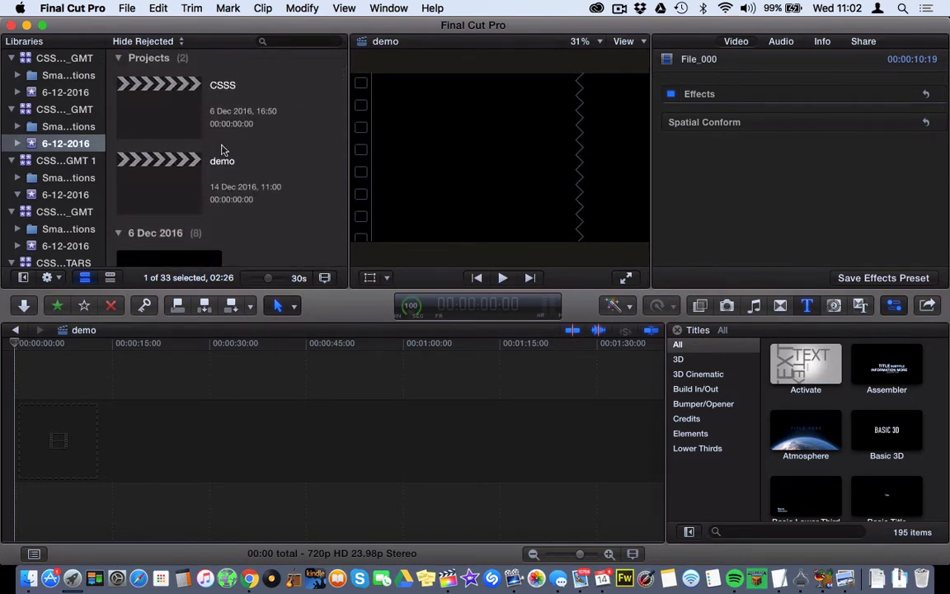
{"action": "scroll", "coordinate": [221, 150], "scroll_direction": "down", "scroll_amount": 5}
{"action": "scroll", "coordinate": [221, 150], "scroll_direction": "down", "scroll_amount": 2}
{"action": "scroll", "coordinate": [220, 150], "scroll_direction": "down", "scroll_amount": 10}
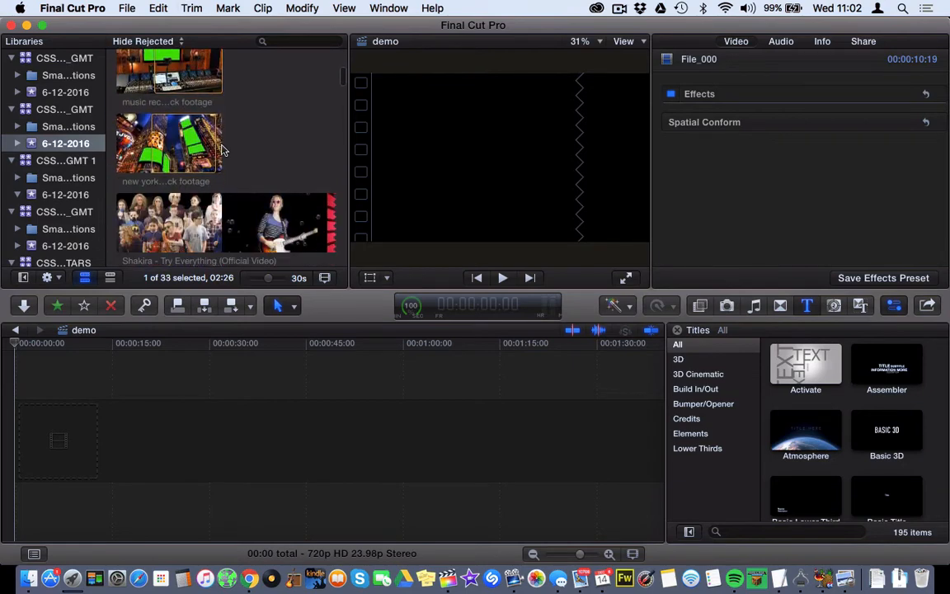
{"action": "scroll", "coordinate": [221, 150], "scroll_direction": "down", "scroll_amount": 8}
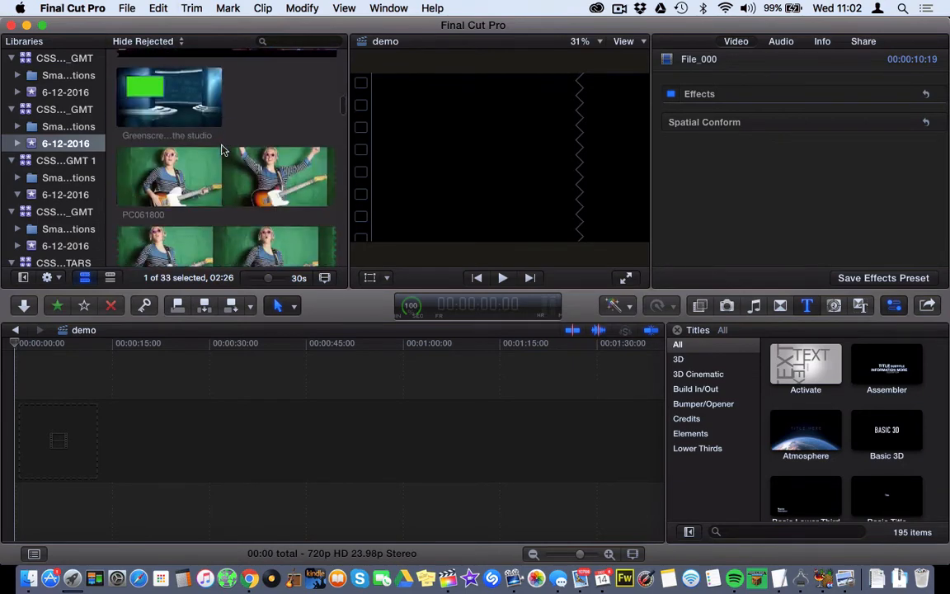
{"action": "scroll", "coordinate": [221, 150], "scroll_direction": "down", "scroll_amount": 8}
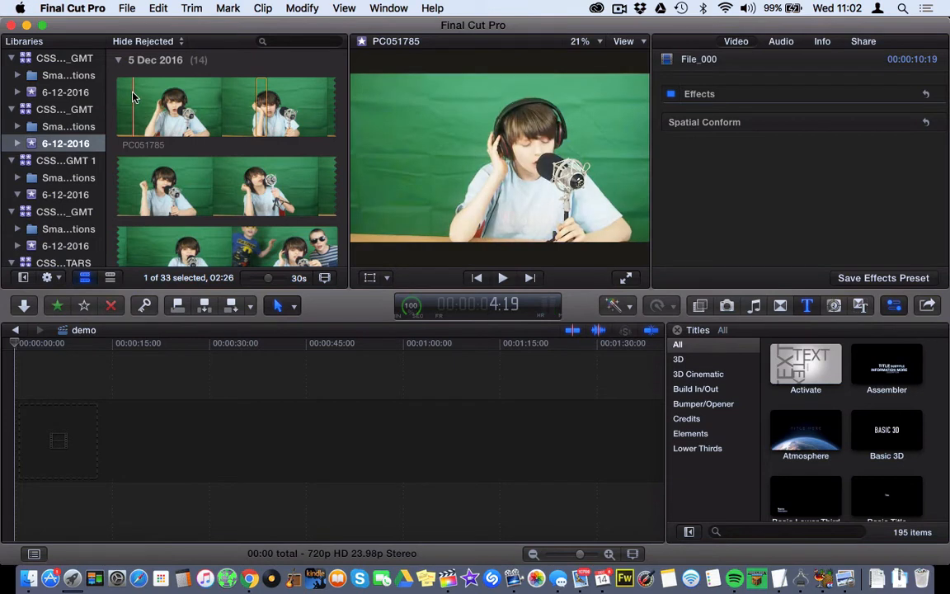
{"action": "key", "text": "space"}
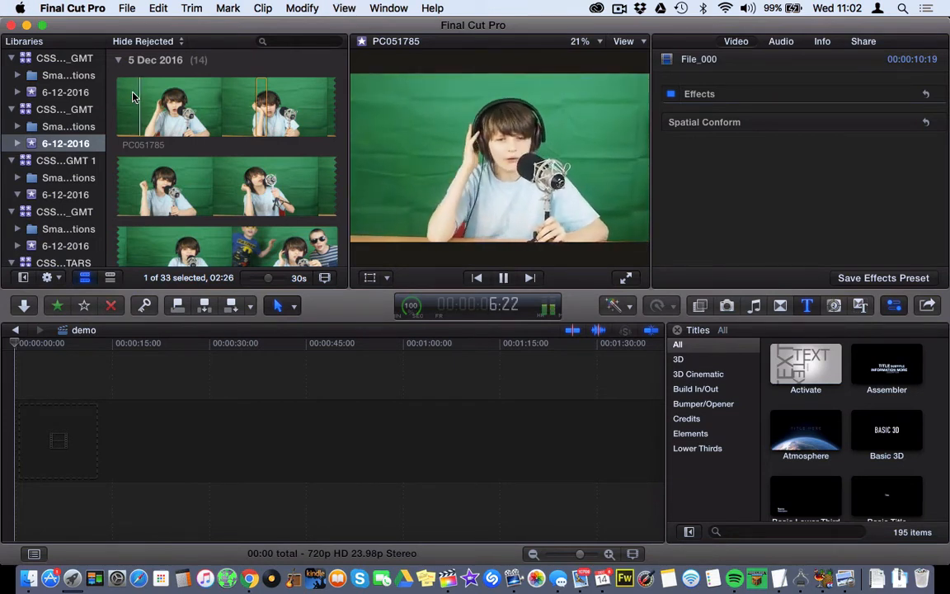
{"action": "key", "text": "space"}
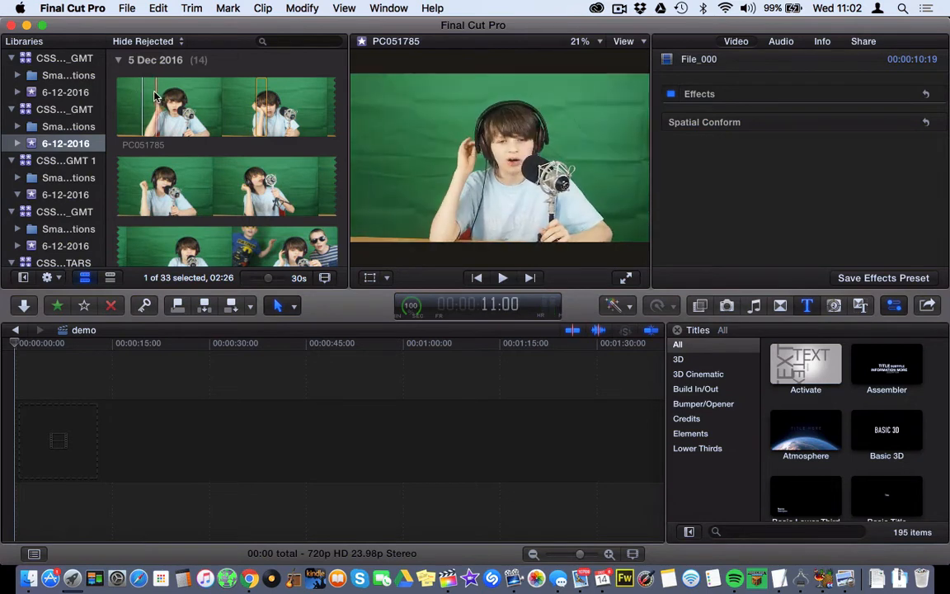
Add a 14:25 section of PC051785 to the demo timeline at 1080p HD, 1920x1080, 29.97p, and detach its audio
{"action": "left_click_drag", "start_coordinate": [156, 89], "coordinate": [209, 117]}
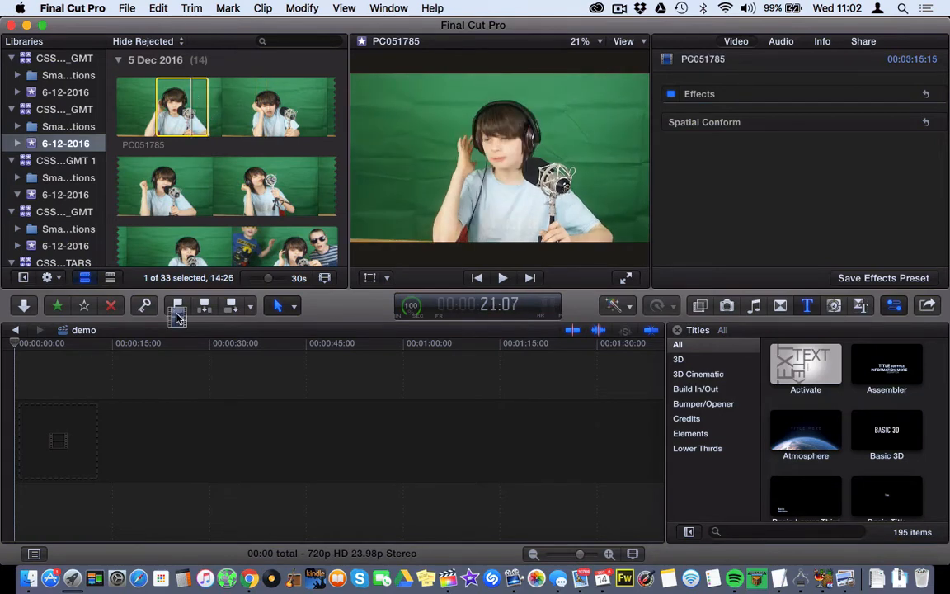
{"action": "left_click_drag", "start_coordinate": [177, 318], "coordinate": [11, 444]}
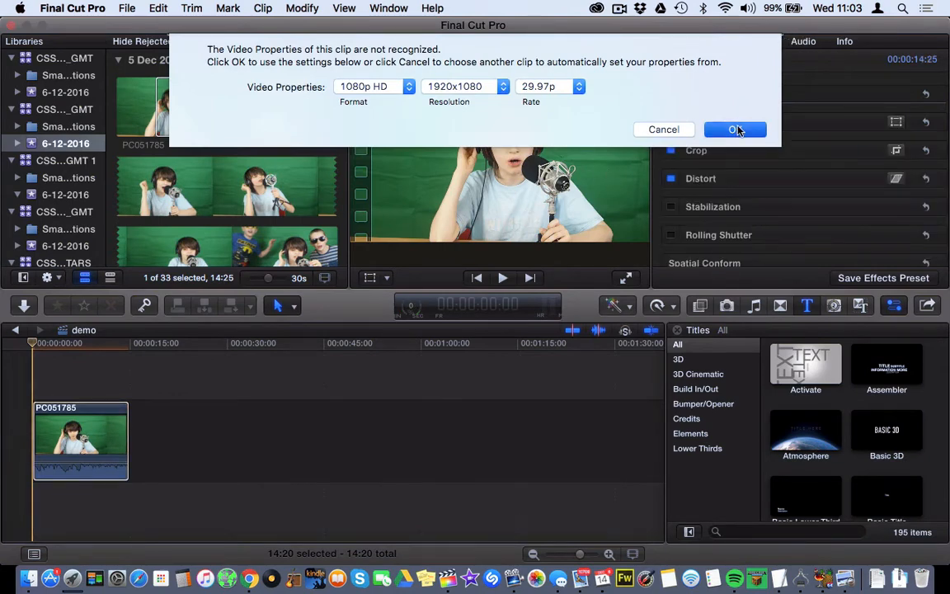
{"action": "left_click", "coordinate": [734, 129]}
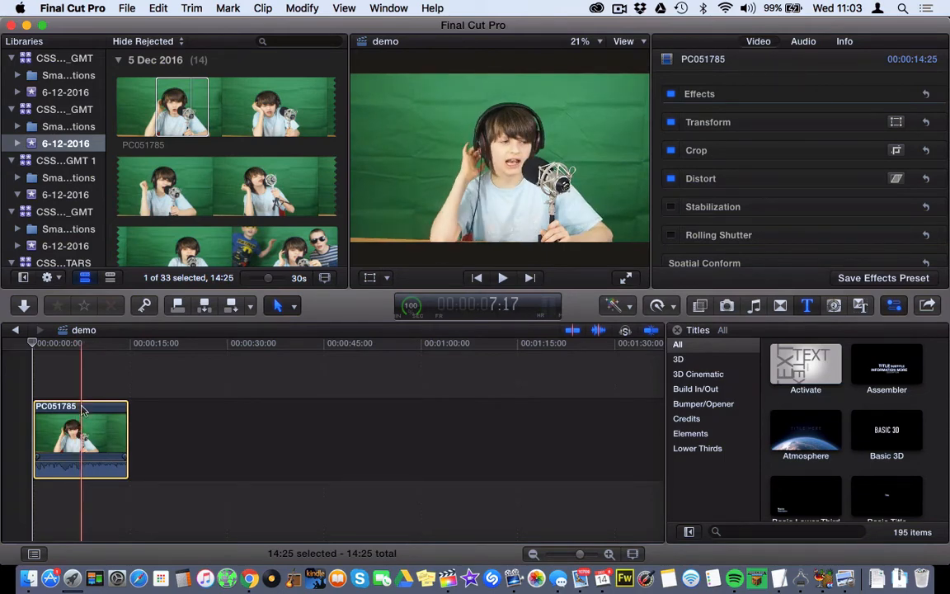
{"action": "right_click", "coordinate": [82, 410]}
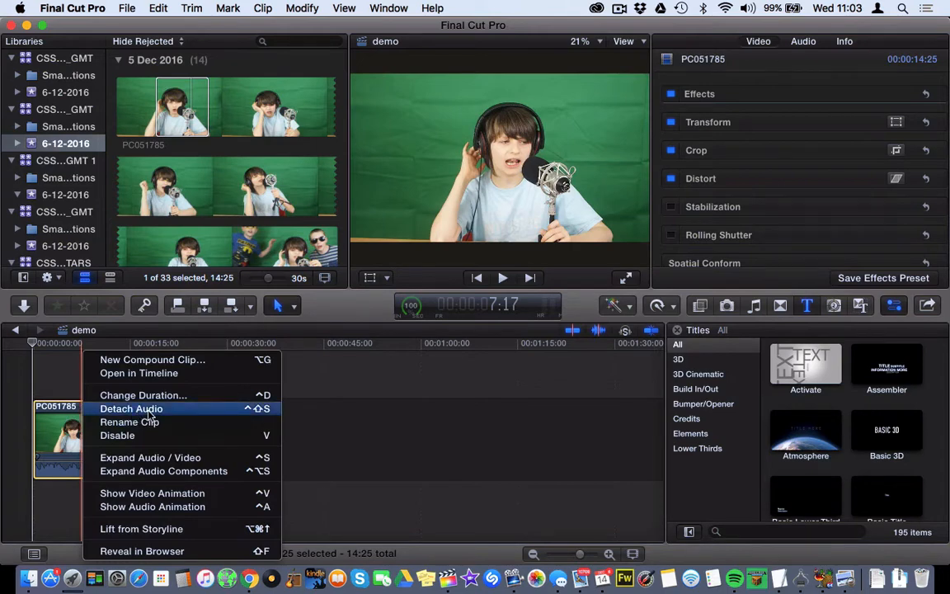
{"action": "left_click", "coordinate": [151, 409]}
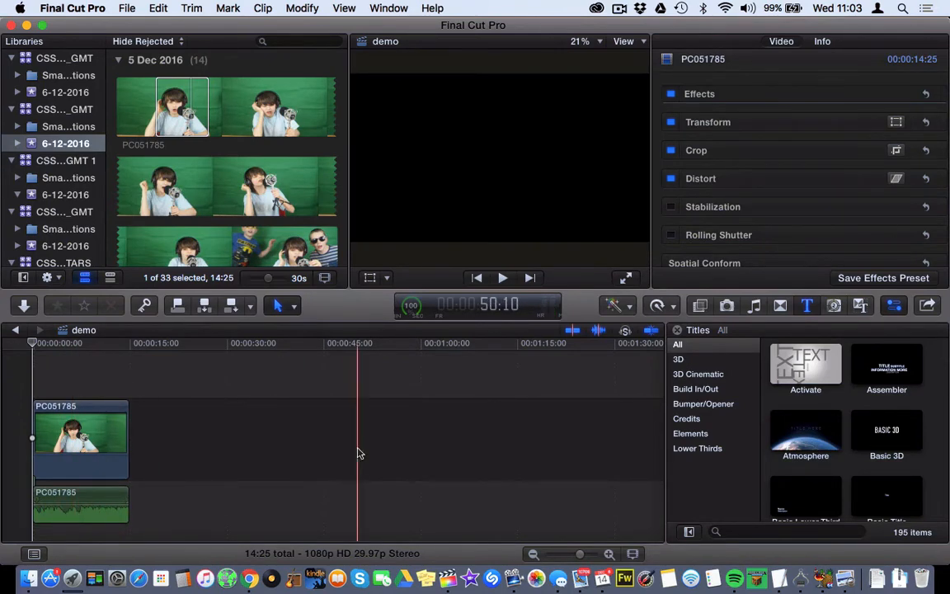
Apply the Keyer effect from the Keying category to the PC051785 video clip in the timeline
{"action": "left_click", "coordinate": [103, 410]}
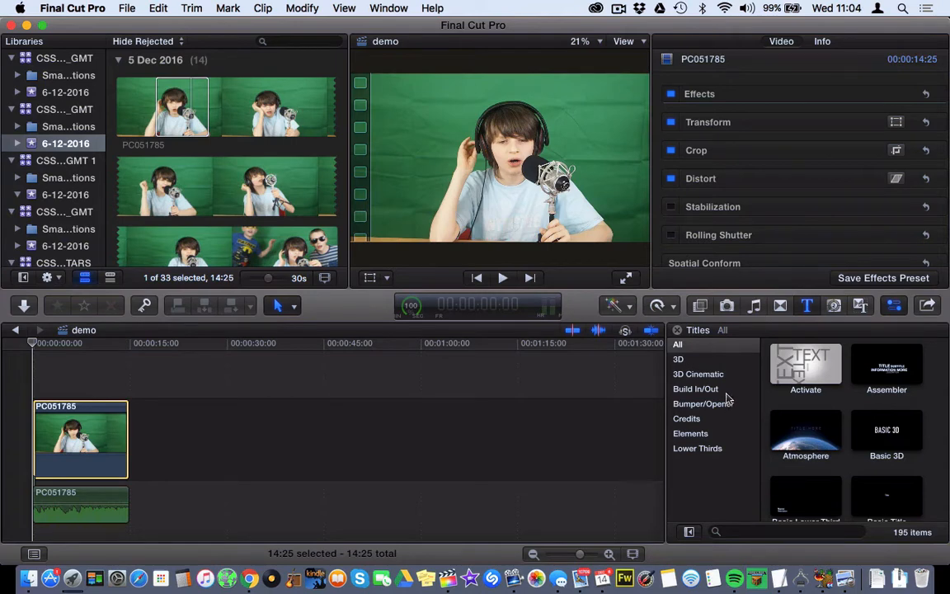
{"action": "left_click", "coordinate": [700, 307]}
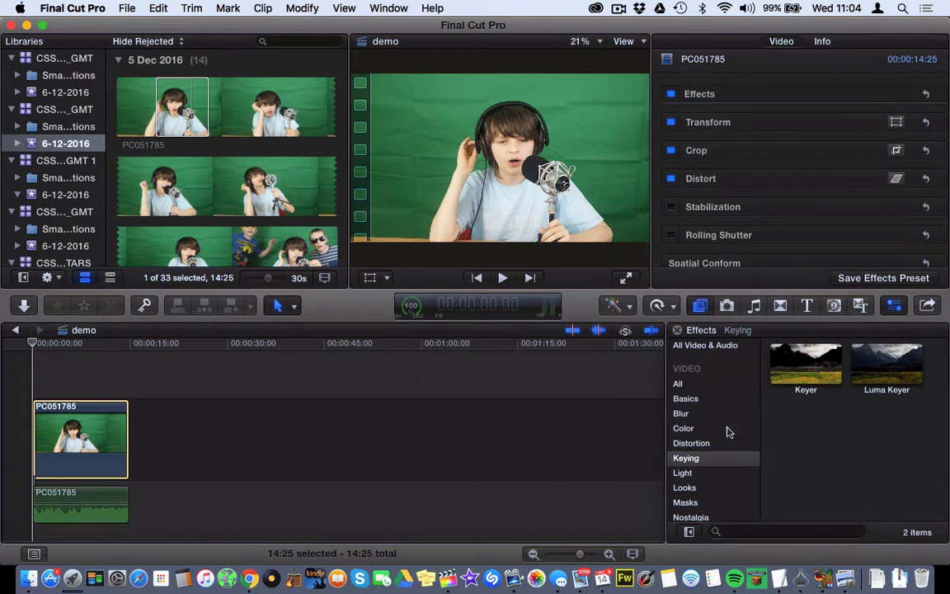
{"action": "left_click", "coordinate": [688, 462]}
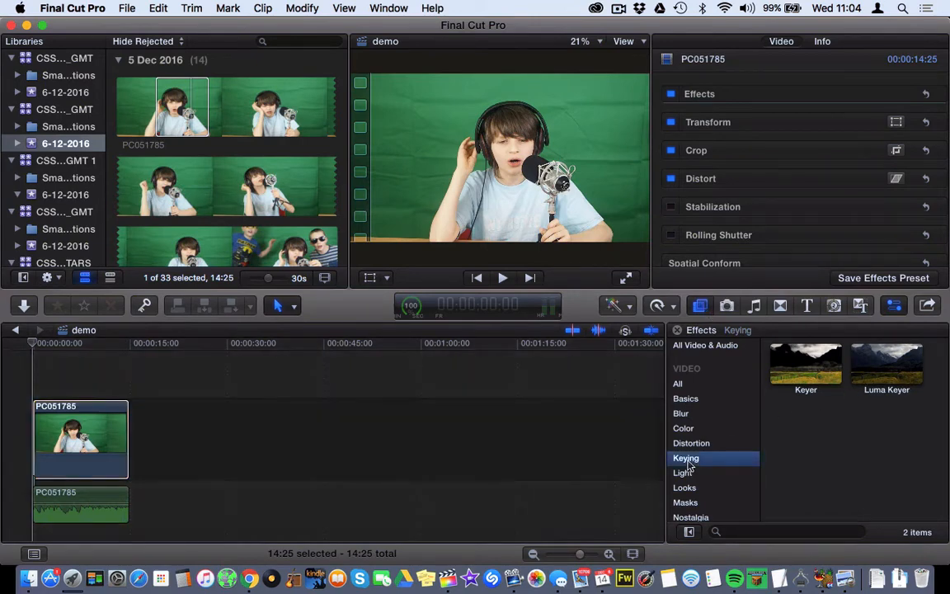
{"action": "left_click", "coordinate": [814, 366]}
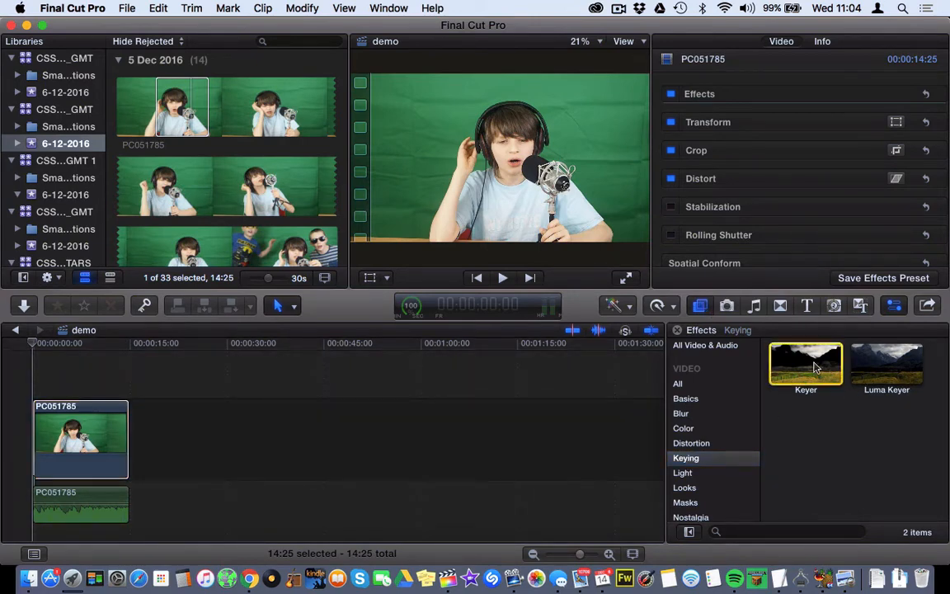
{"action": "left_click_drag", "start_coordinate": [814, 366], "coordinate": [81, 435]}
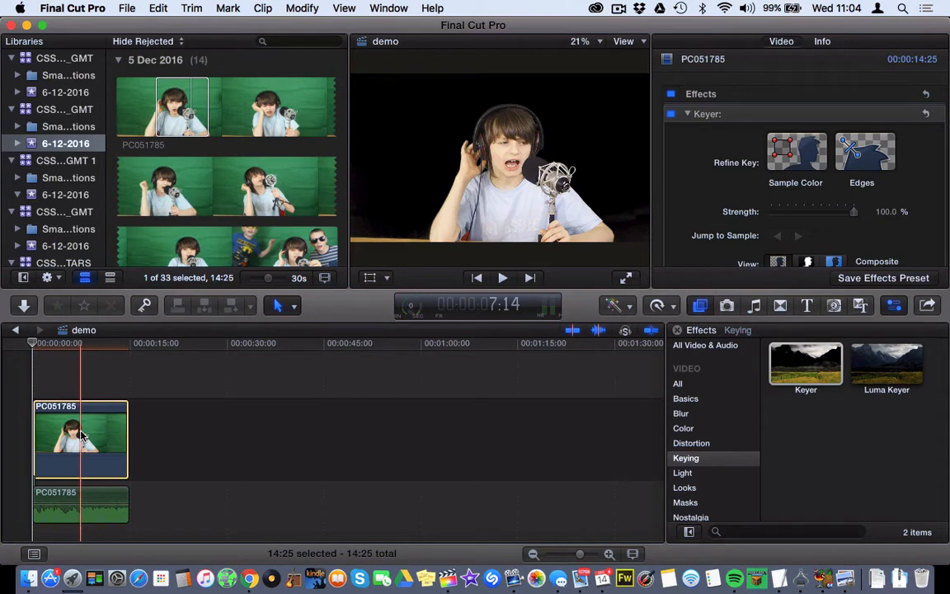
Set the Spill Level of the Keyer on PC051785 to 60%
{"action": "scroll", "coordinate": [822, 254], "scroll_direction": "down", "scroll_amount": 5}
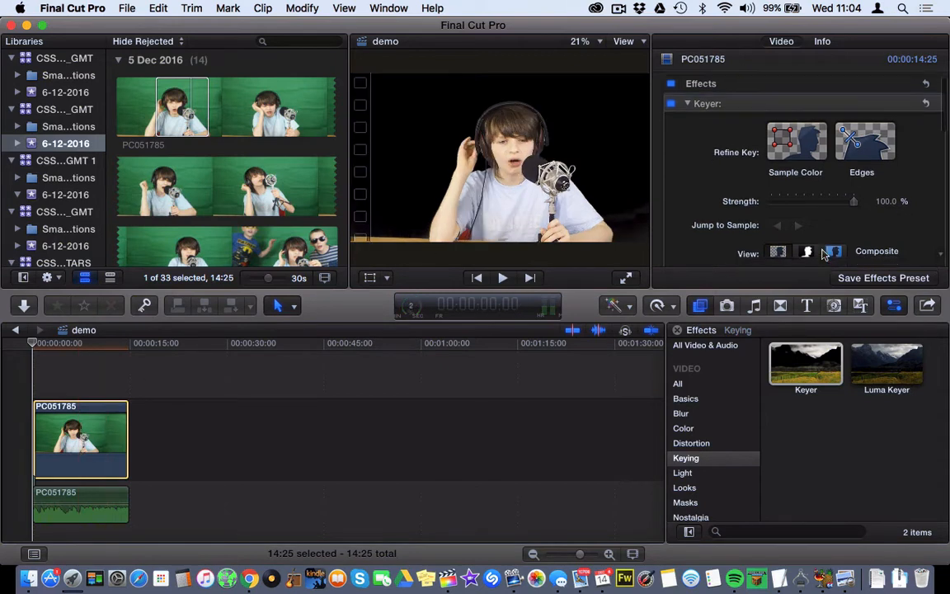
{"action": "scroll", "coordinate": [822, 254], "scroll_direction": "down", "scroll_amount": 4}
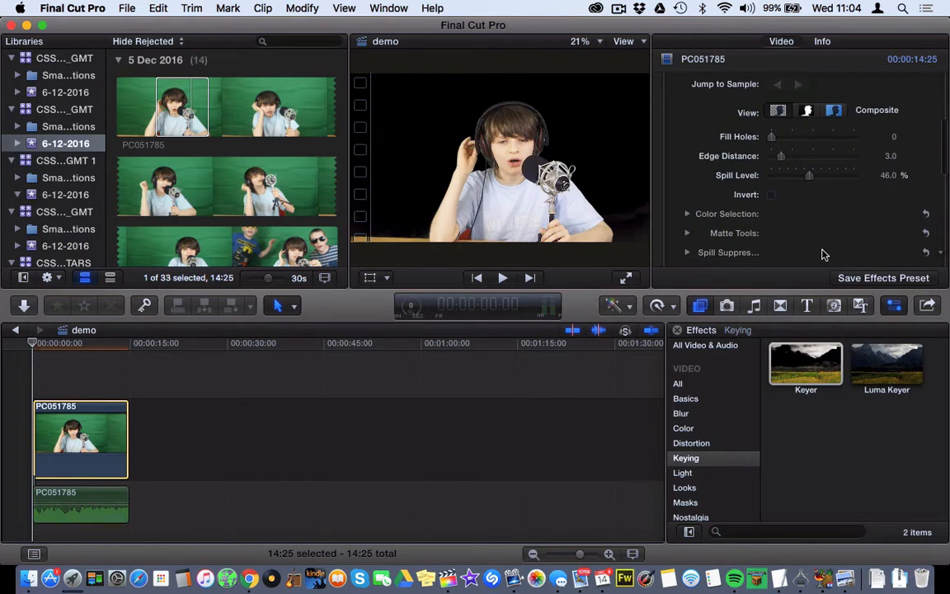
{"action": "scroll", "coordinate": [822, 253], "scroll_direction": "down", "scroll_amount": 2}
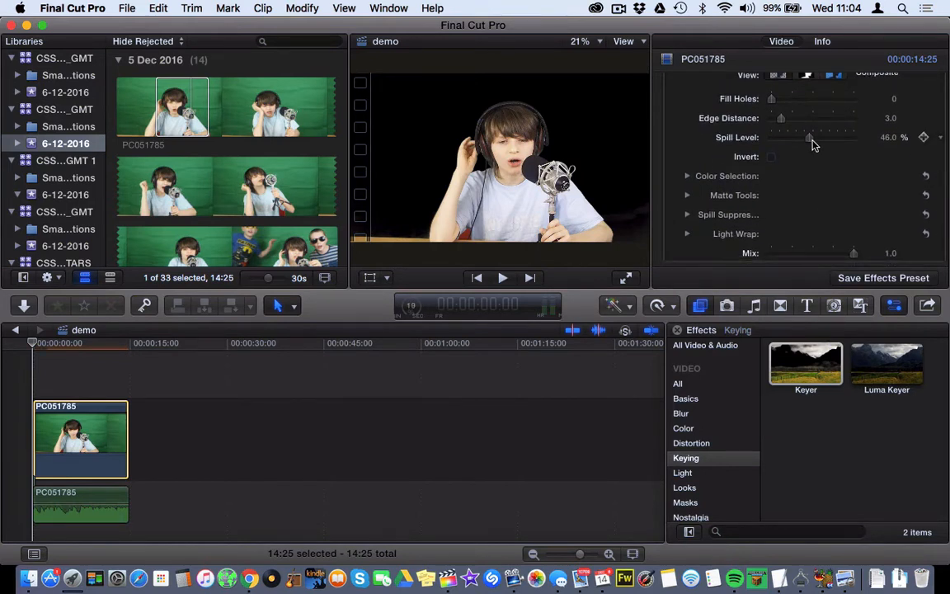
{"action": "left_click_drag", "start_coordinate": [812, 145], "coordinate": [823, 145]}
{"action": "left_click_drag", "start_coordinate": [823, 145], "coordinate": [823, 145]}
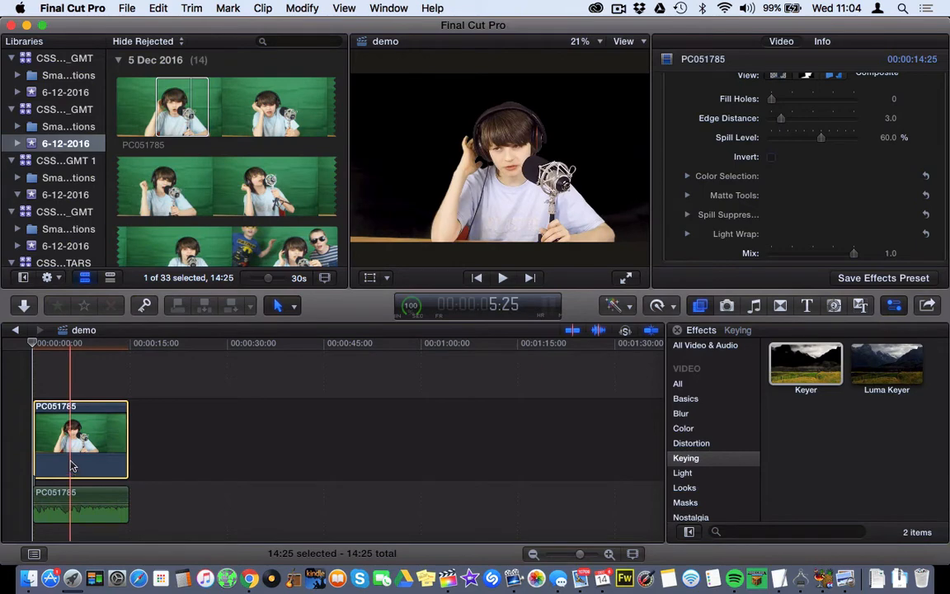
Find the music recording studio green-screen stock footage and connect a 15:04 section of it above PC051785 at the timeline start
{"action": "scroll", "coordinate": [155, 190], "scroll_direction": "down", "scroll_amount": 10}
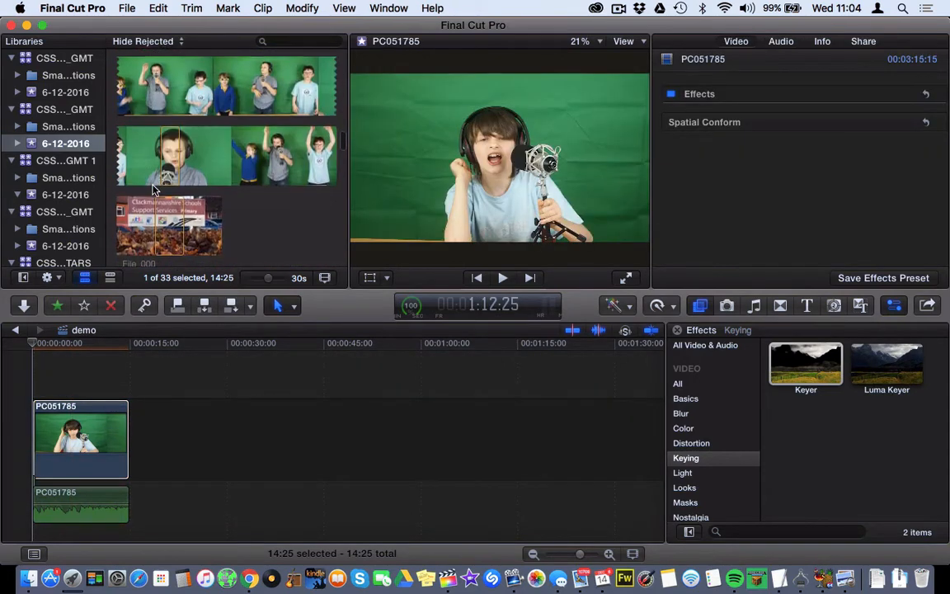
{"action": "scroll", "coordinate": [153, 189], "scroll_direction": "down", "scroll_amount": 10}
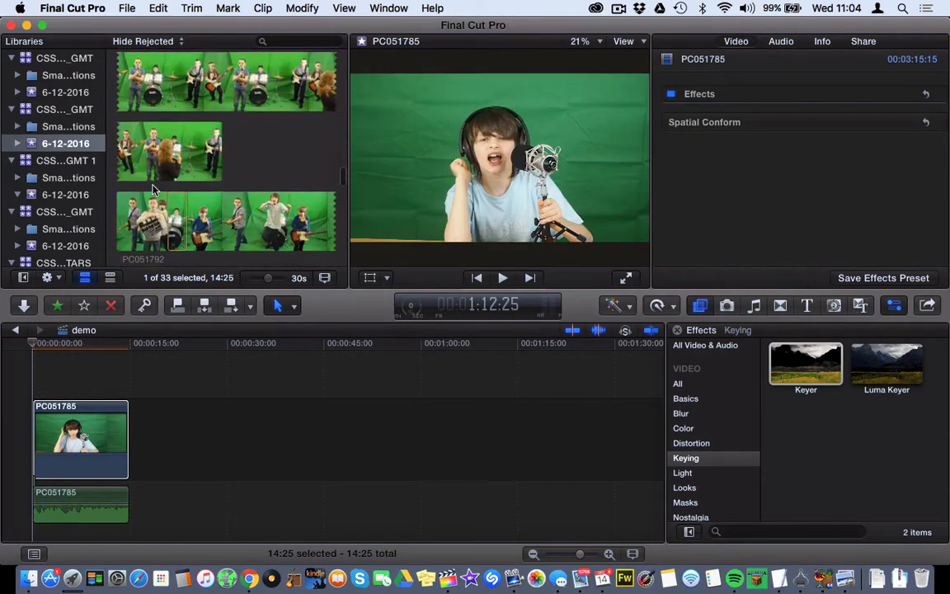
{"action": "scroll", "coordinate": [152, 189], "scroll_direction": "down", "scroll_amount": 10}
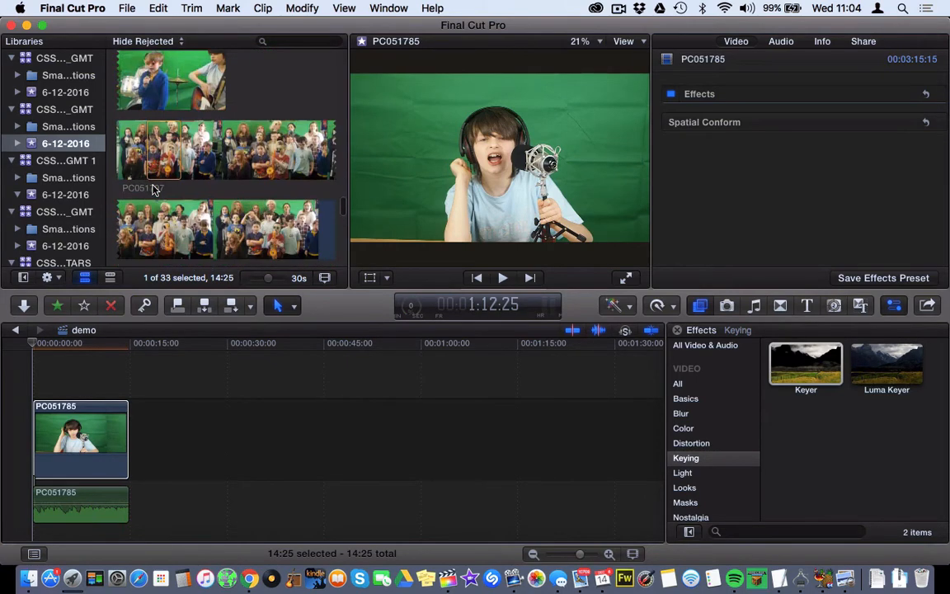
{"action": "scroll", "coordinate": [153, 190], "scroll_direction": "down", "scroll_amount": 5}
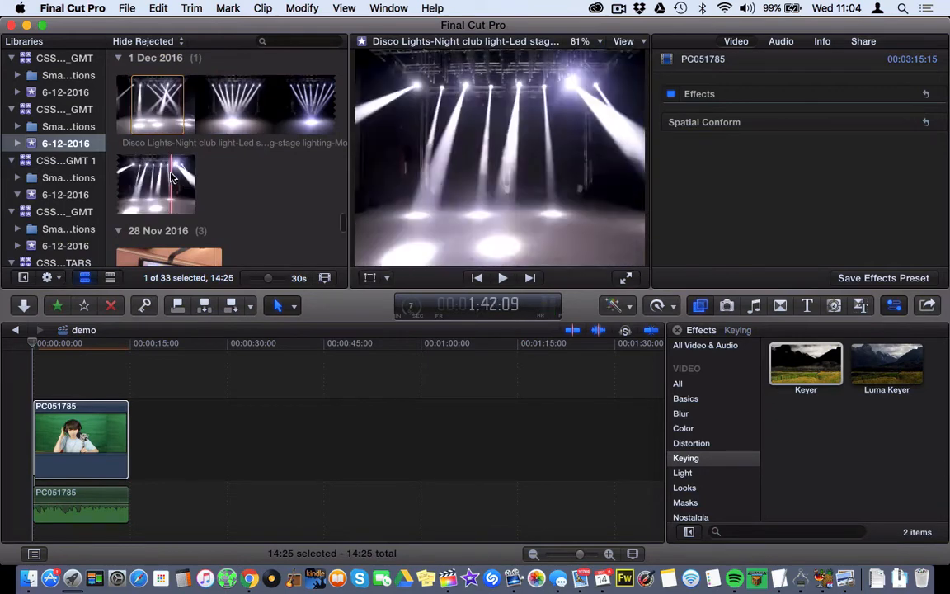
{"action": "scroll", "coordinate": [172, 177], "scroll_direction": "down", "scroll_amount": 15}
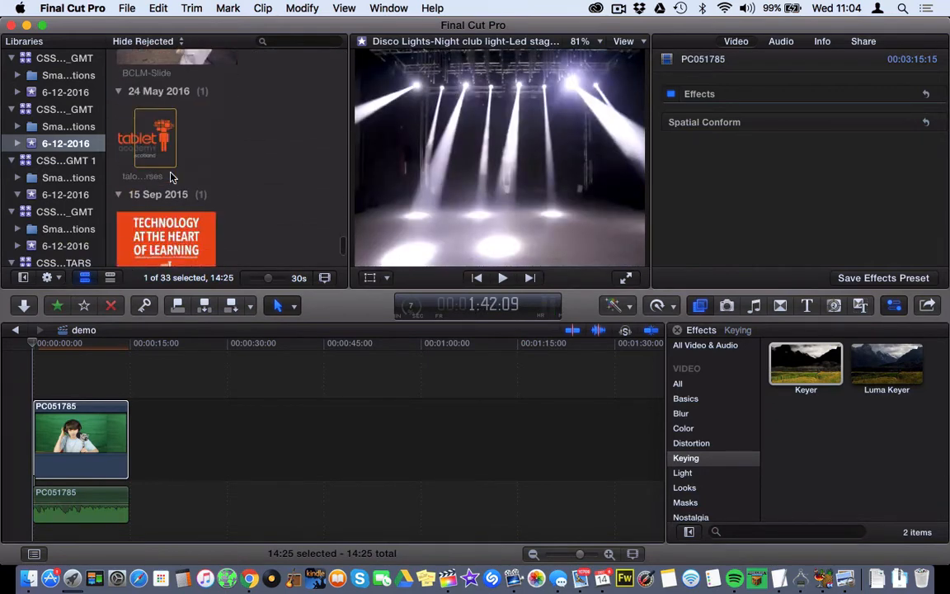
{"action": "scroll", "coordinate": [172, 177], "scroll_direction": "up", "scroll_amount": 20}
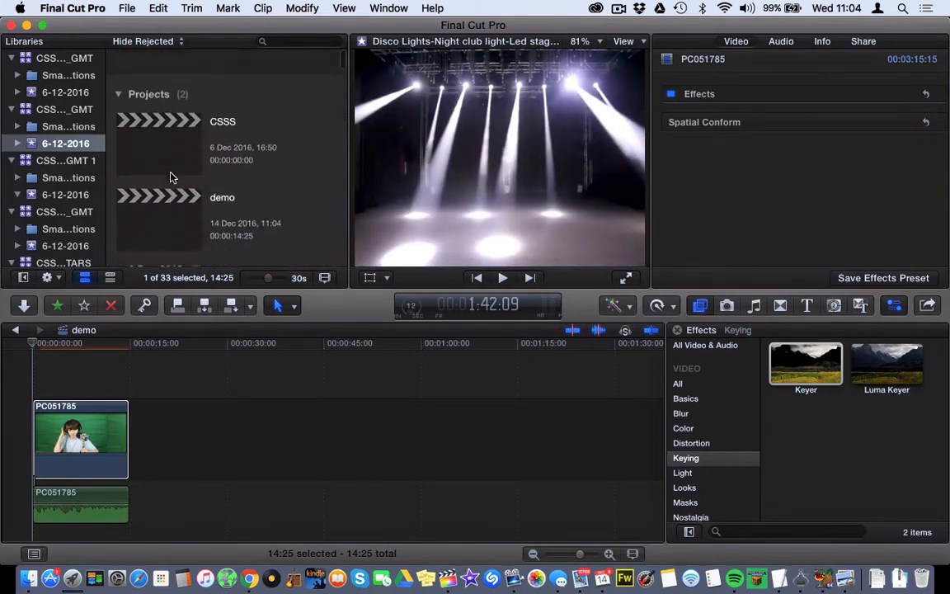
{"action": "scroll", "coordinate": [172, 177], "scroll_direction": "down", "scroll_amount": 5}
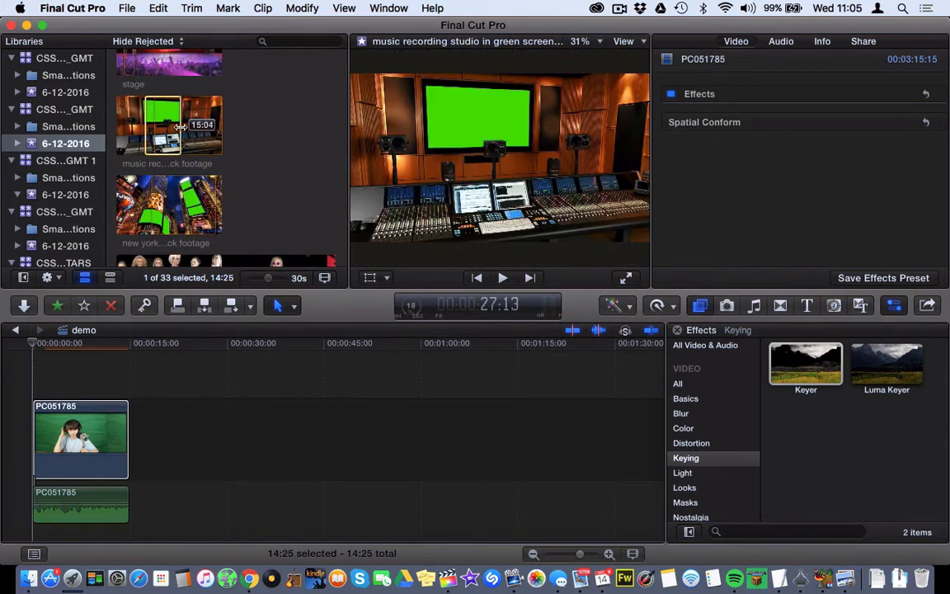
{"action": "left_click_drag", "start_coordinate": [180, 126], "coordinate": [35, 361]}
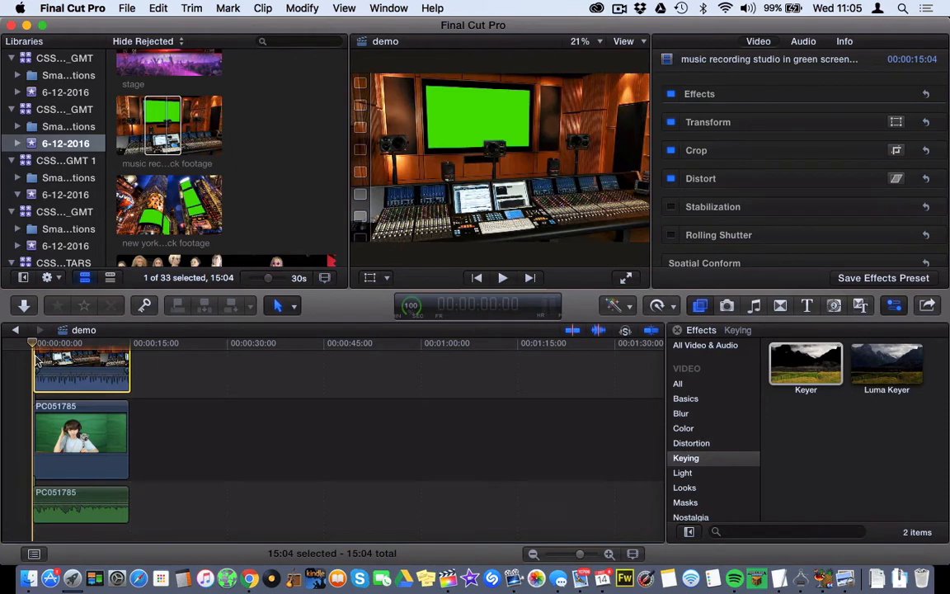
Move the music recording studio clip directly beneath PC051785 as its background and apply the Keyer effect to it
{"action": "left_click_drag", "start_coordinate": [36, 343], "coordinate": [23, 364]}
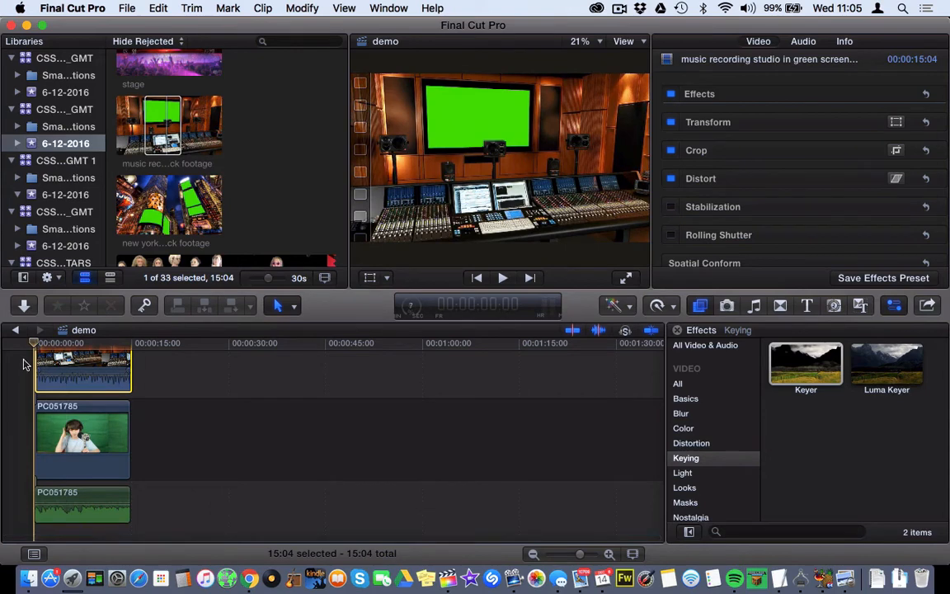
{"action": "left_click_drag", "start_coordinate": [111, 363], "coordinate": [100, 529]}
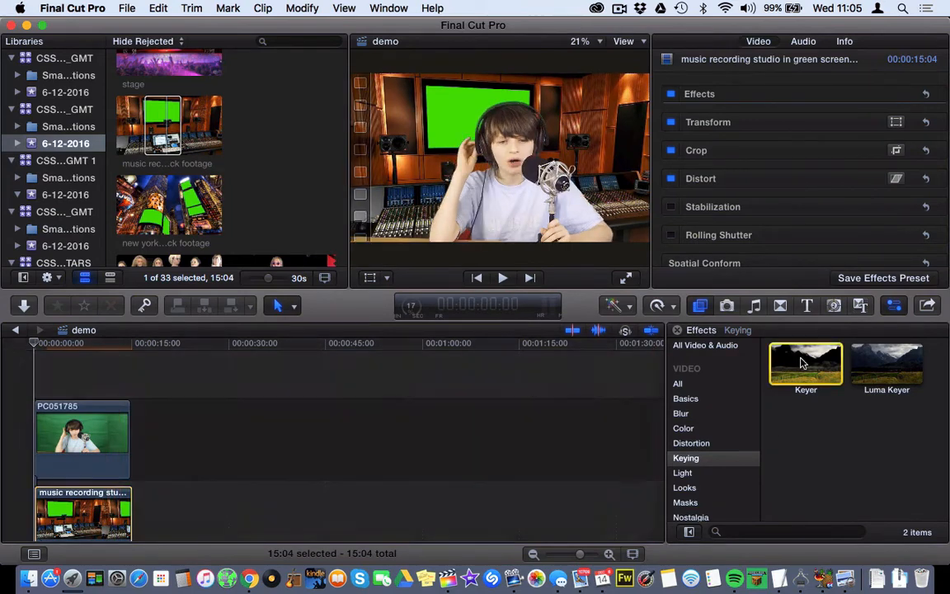
{"action": "left_click_drag", "start_coordinate": [806, 363], "coordinate": [76, 516]}
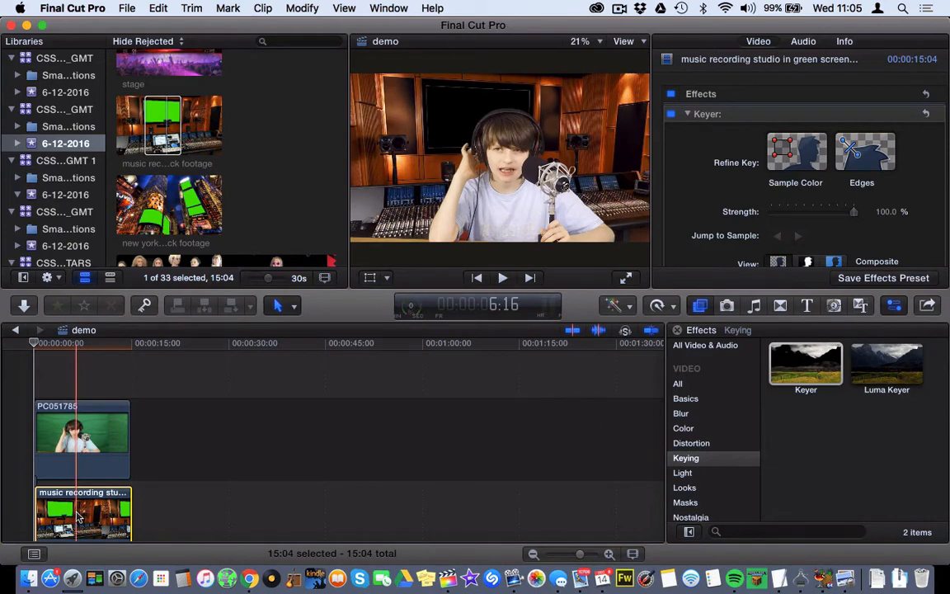
Crop the PC051785 clip at the timeline start on all four sides so its frame fits closely around the singer
{"action": "left_click", "coordinate": [104, 425]}
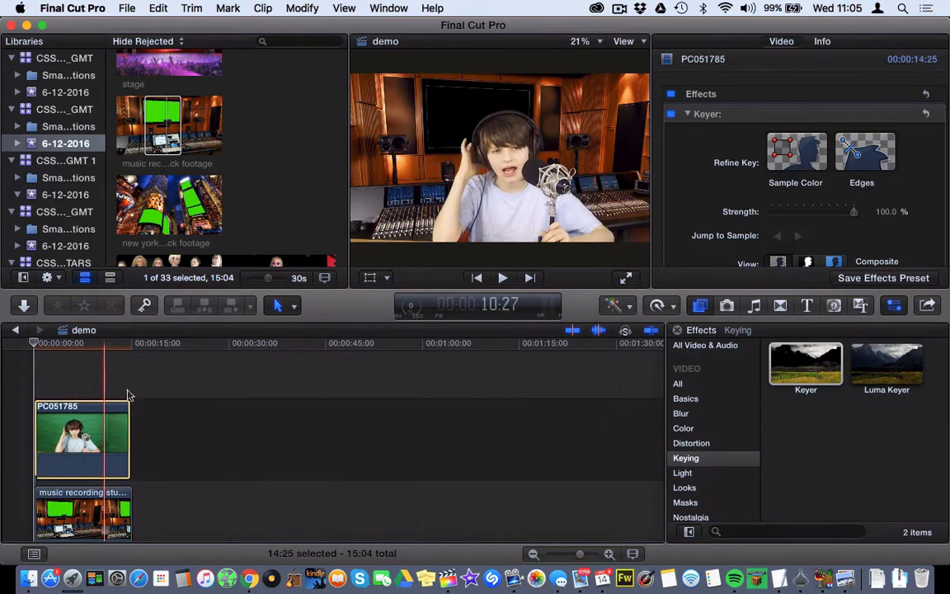
{"action": "left_click", "coordinate": [387, 279]}
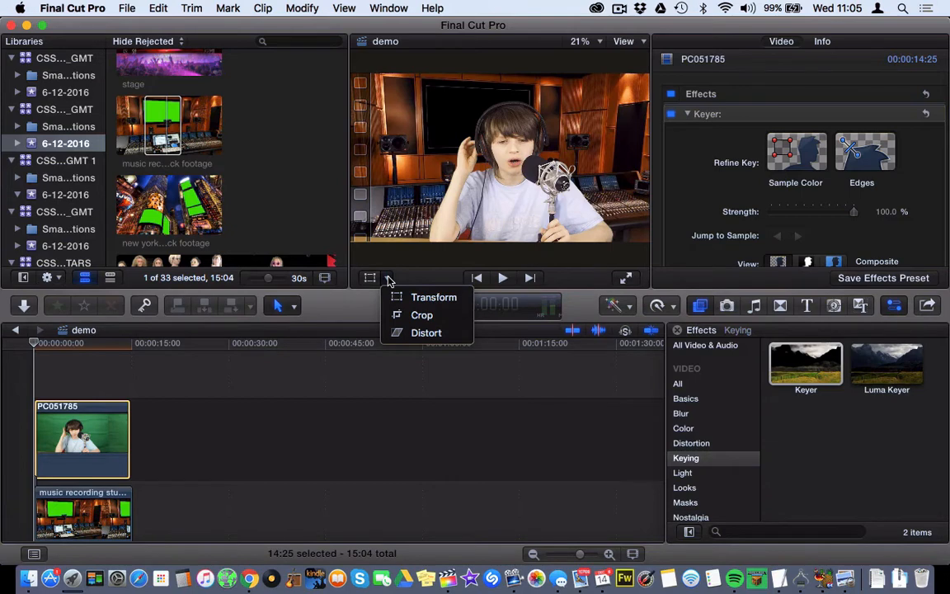
{"action": "left_click", "coordinate": [414, 320]}
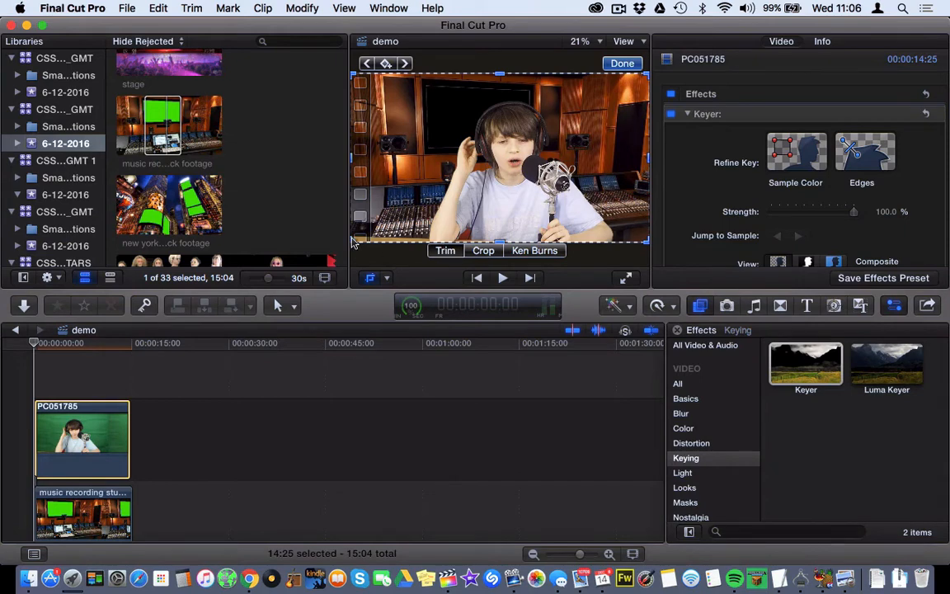
{"action": "left_click_drag", "start_coordinate": [353, 241], "coordinate": [371, 230]}
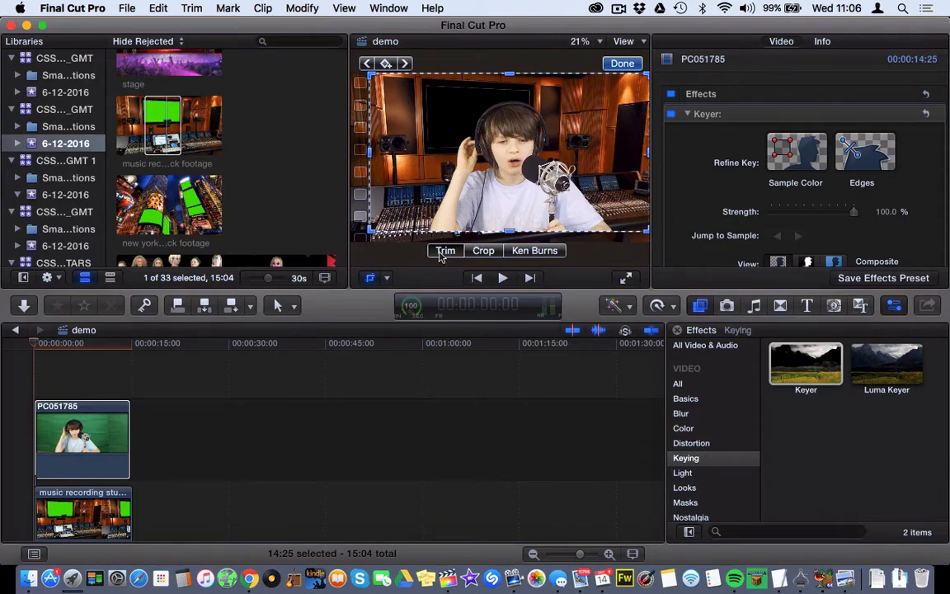
{"action": "left_click_drag", "start_coordinate": [373, 156], "coordinate": [422, 159]}
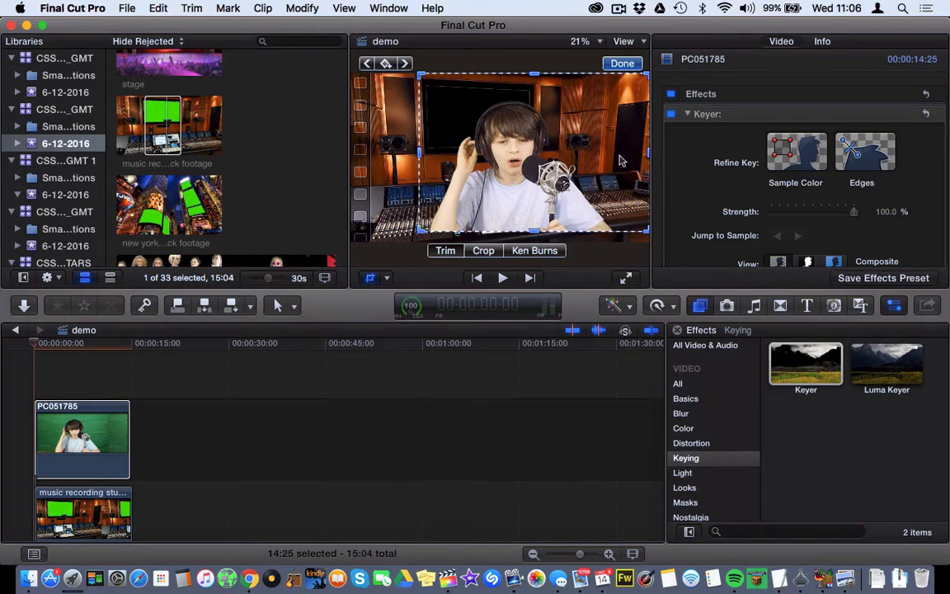
{"action": "left_click_drag", "start_coordinate": [649, 157], "coordinate": [618, 159]}
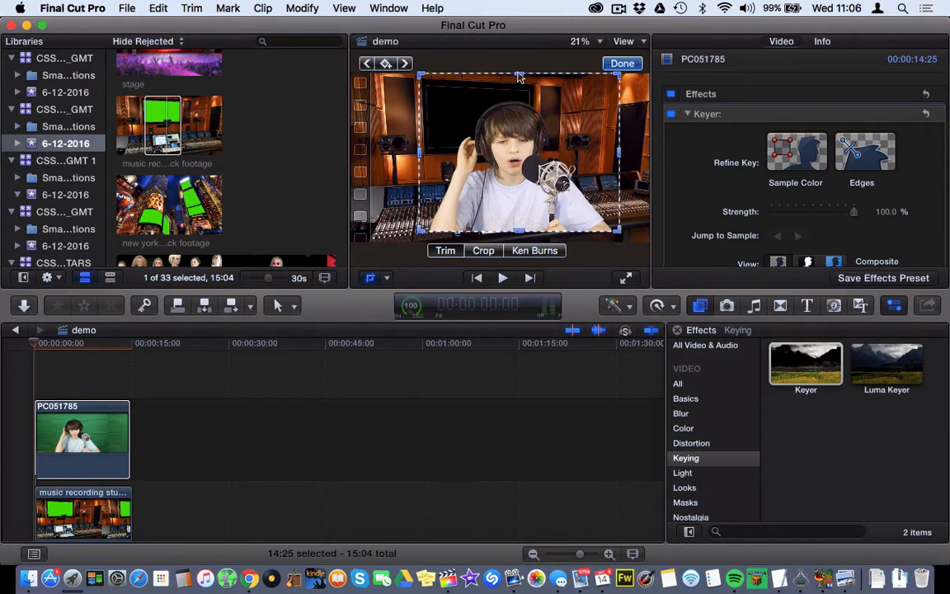
{"action": "left_click_drag", "start_coordinate": [520, 76], "coordinate": [519, 97]}
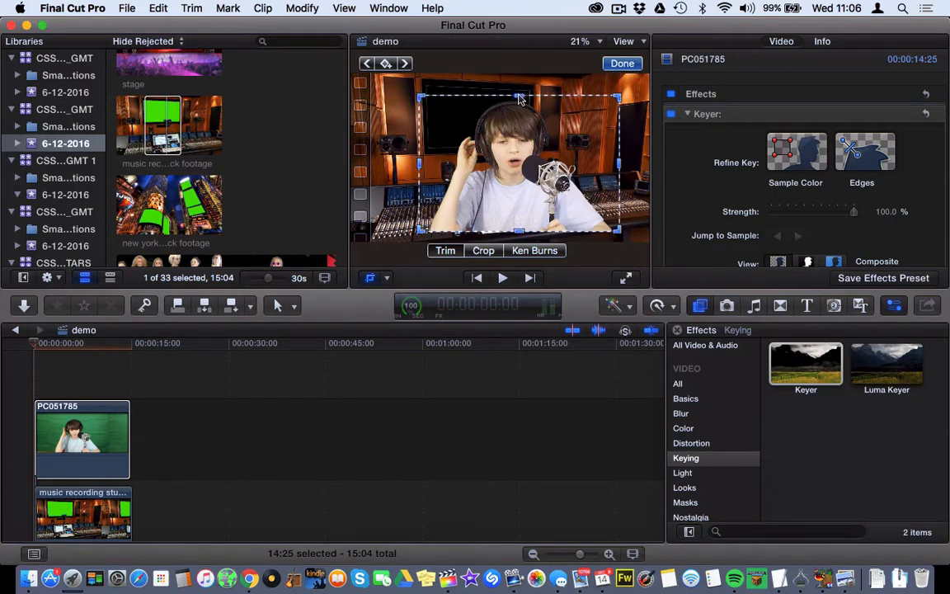
{"action": "left_click", "coordinate": [622, 64]}
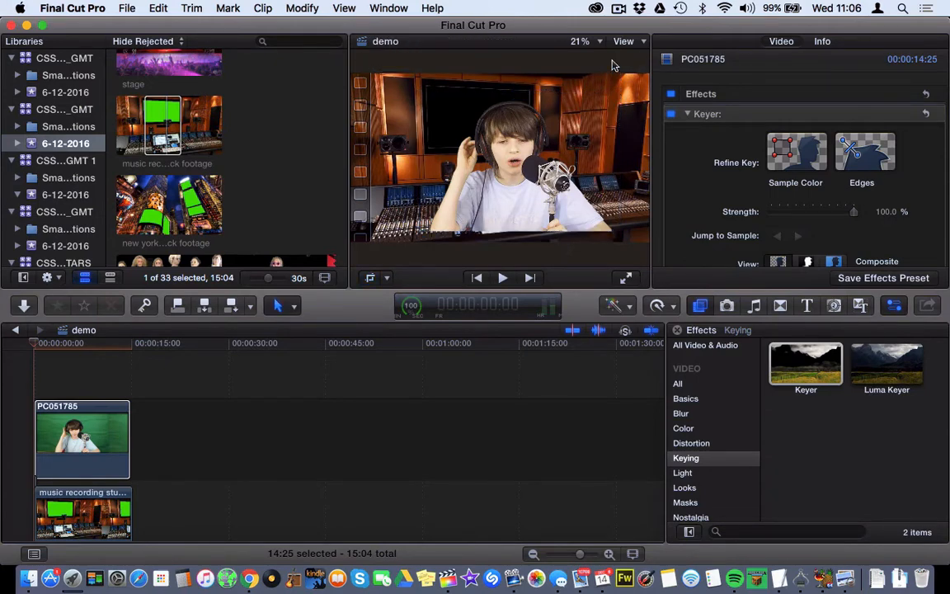
Transform PC051785, scaling the singer down and positioning him inside the large screen on the recording studio wall
{"action": "left_click", "coordinate": [385, 279]}
{"action": "left_click", "coordinate": [394, 297]}
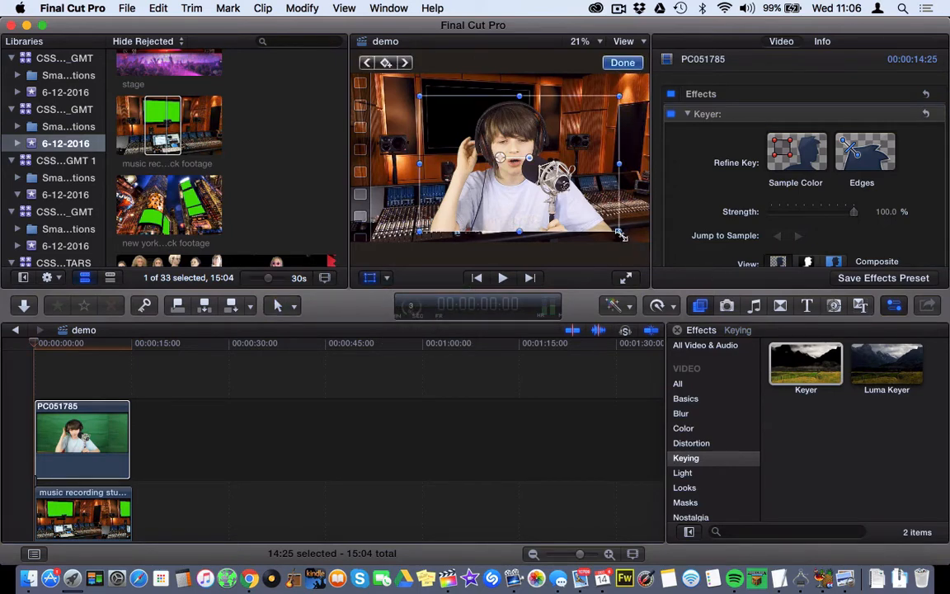
{"action": "left_click_drag", "start_coordinate": [621, 234], "coordinate": [493, 130]}
{"action": "left_click", "coordinate": [622, 64]}
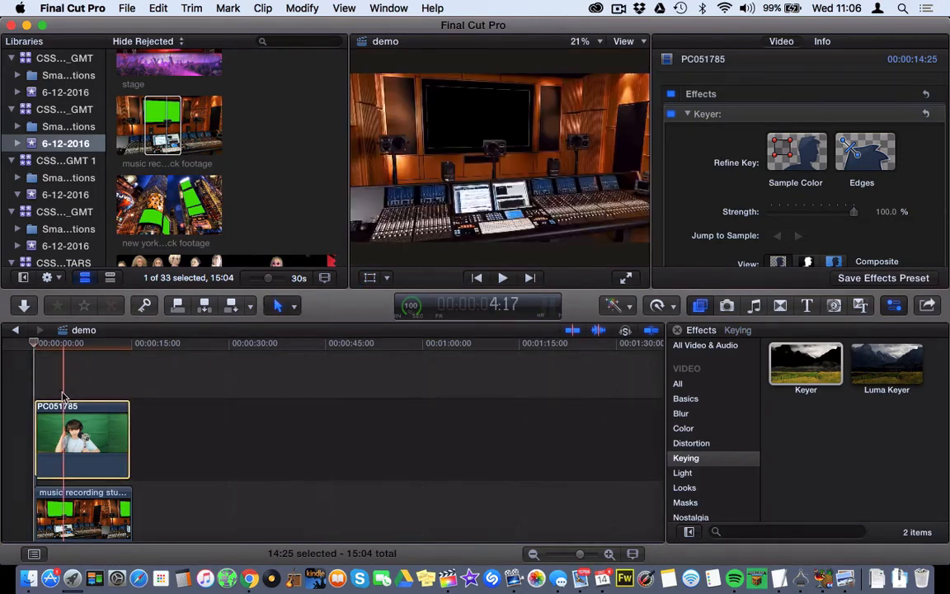
Find the green-screen band clip PC051791 and add an 18:11 section of it directly after PC051785 in the timeline
{"action": "left_click", "coordinate": [142, 122]}
{"action": "scroll", "coordinate": [151, 138], "scroll_direction": "down", "scroll_amount": 4}
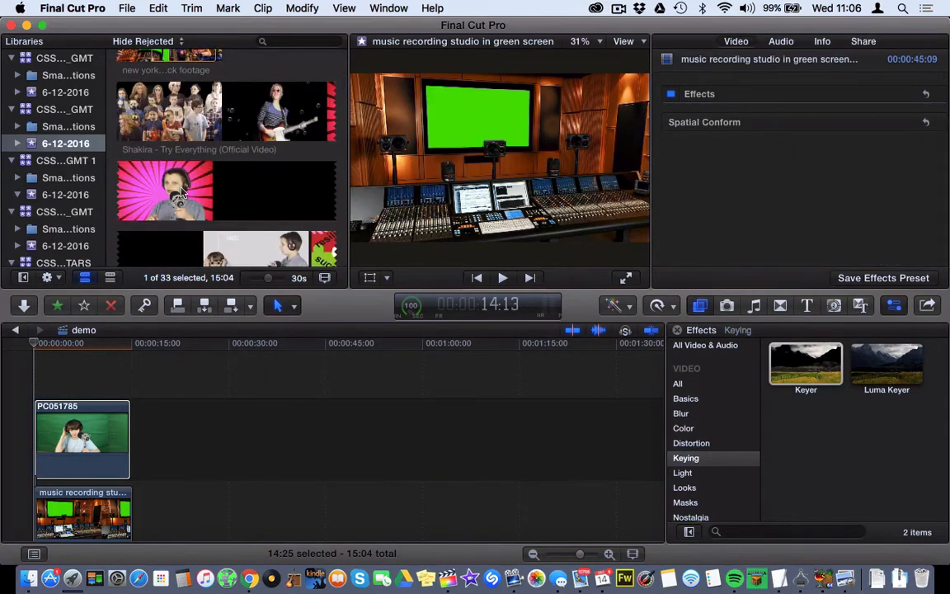
{"action": "scroll", "coordinate": [181, 192], "scroll_direction": "down", "scroll_amount": 10}
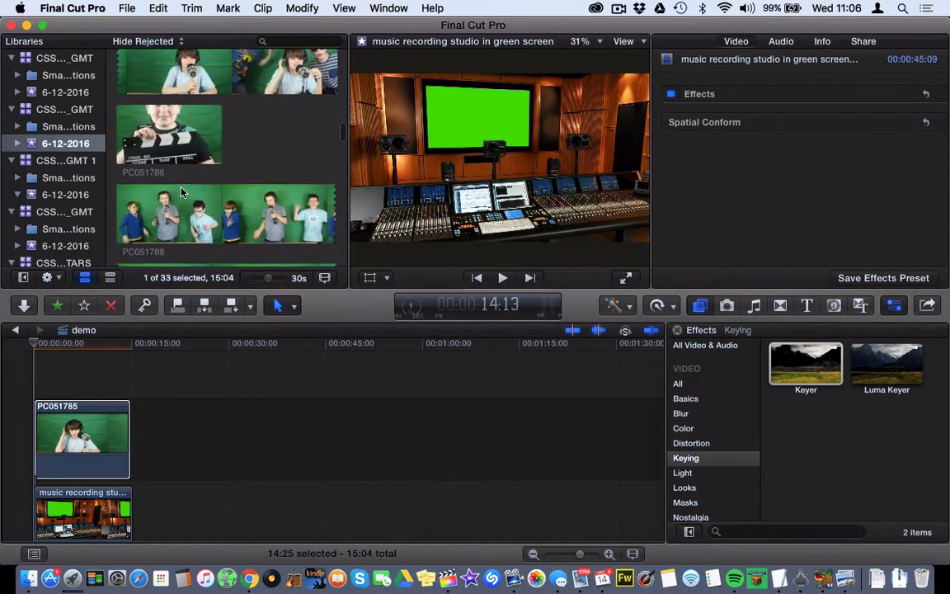
{"action": "scroll", "coordinate": [181, 192], "scroll_direction": "down", "scroll_amount": 10}
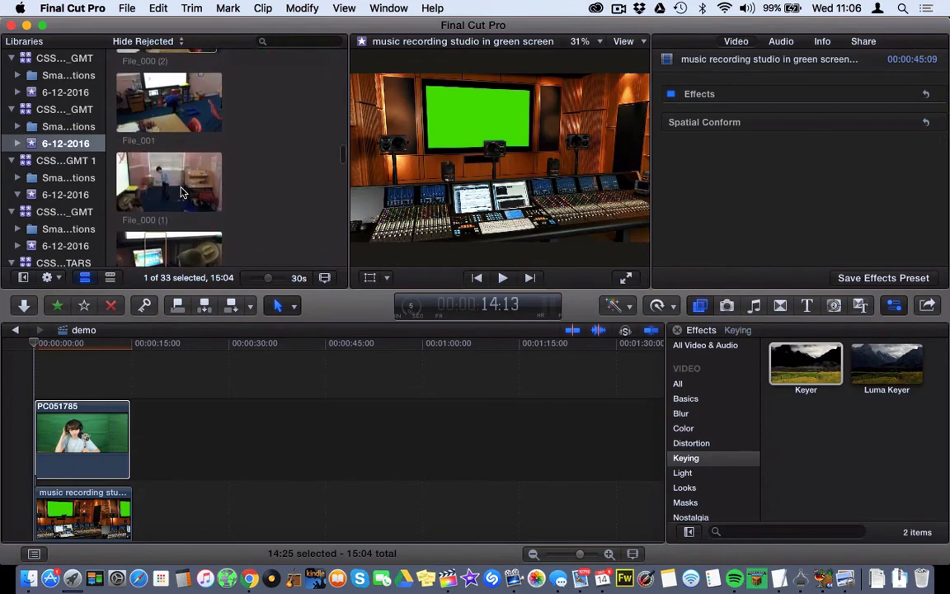
{"action": "scroll", "coordinate": [181, 193], "scroll_direction": "down", "scroll_amount": 8}
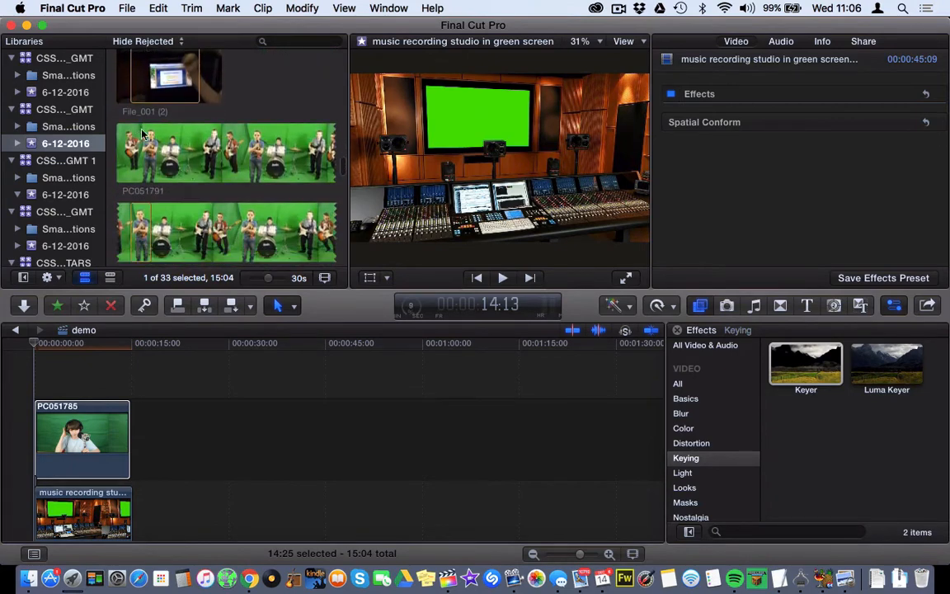
{"action": "left_click_drag", "start_coordinate": [147, 136], "coordinate": [142, 443]}
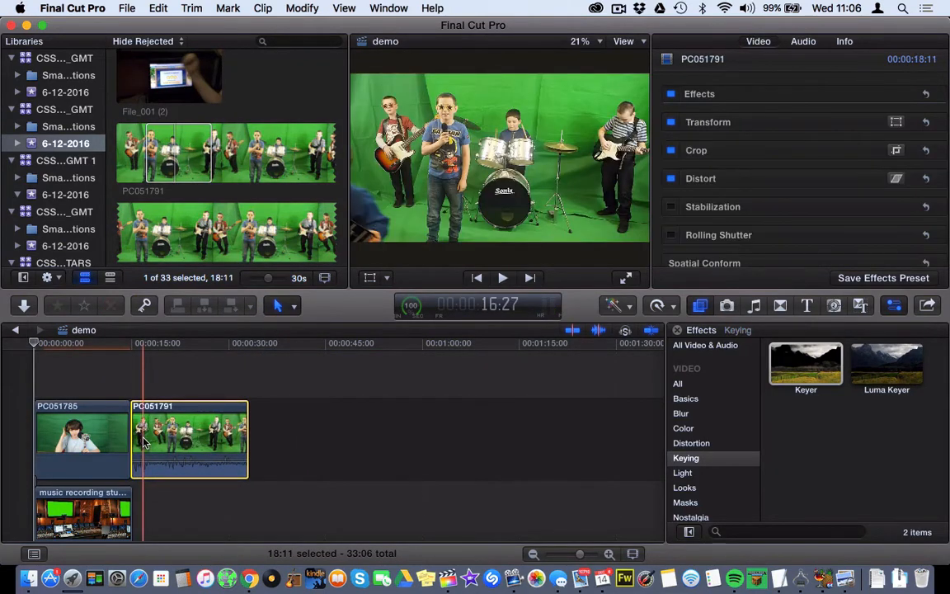
Detach the audio from the PC051791 clip in the timeline
{"action": "right_click", "coordinate": [143, 443]}
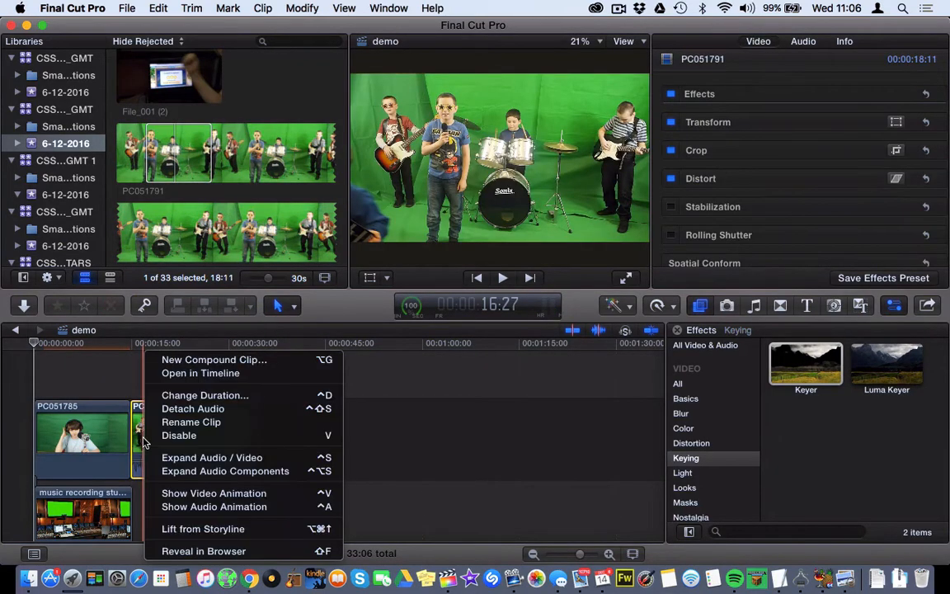
{"action": "left_click", "coordinate": [209, 411]}
{"action": "scroll", "coordinate": [212, 419], "scroll_direction": "down", "scroll_amount": 3}
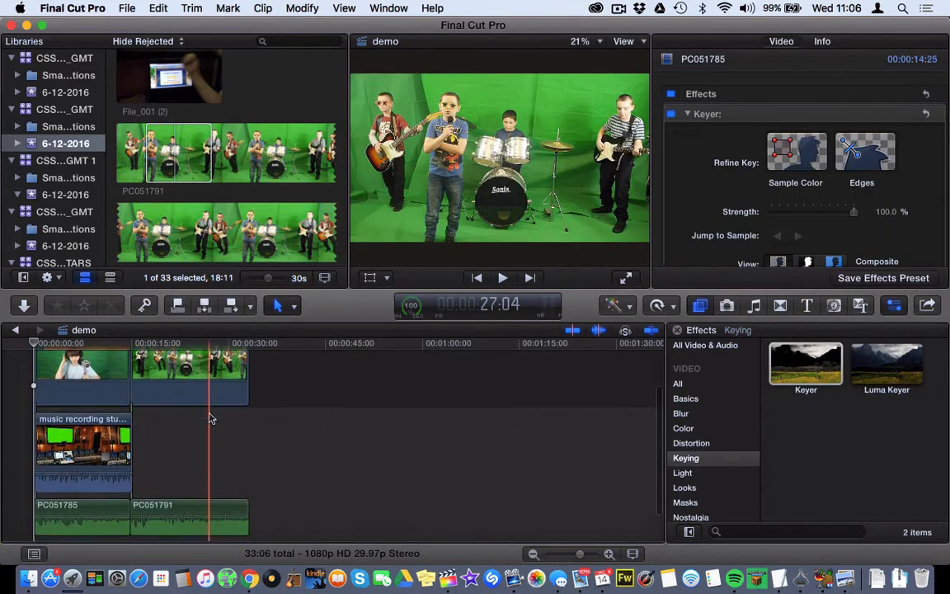
{"action": "scroll", "coordinate": [209, 418], "scroll_direction": "up", "scroll_amount": 2}
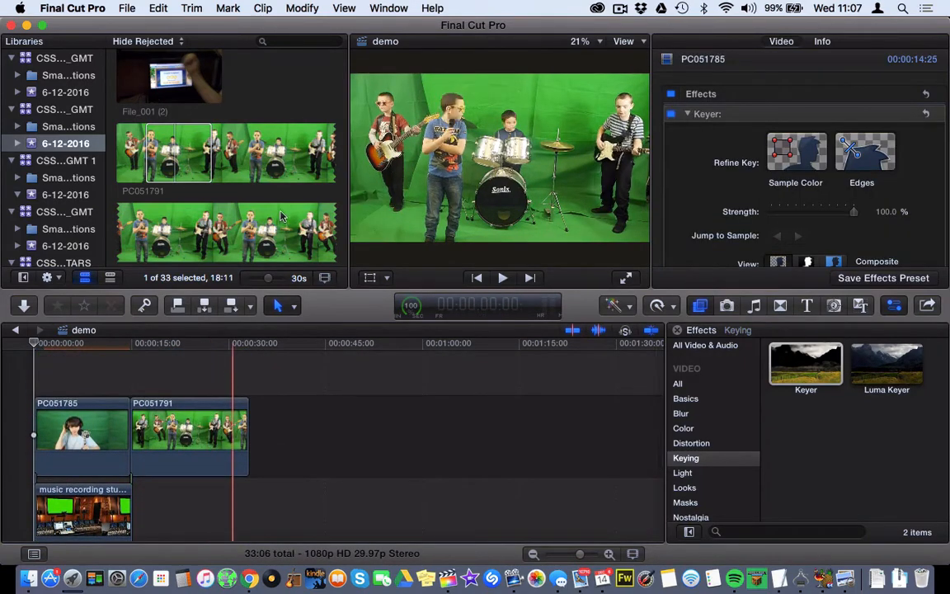
Find the stage clip, connect a section of it beneath the start of PC051791, and extend it to 17:16
{"action": "scroll", "coordinate": [280, 216], "scroll_direction": "up", "scroll_amount": 5}
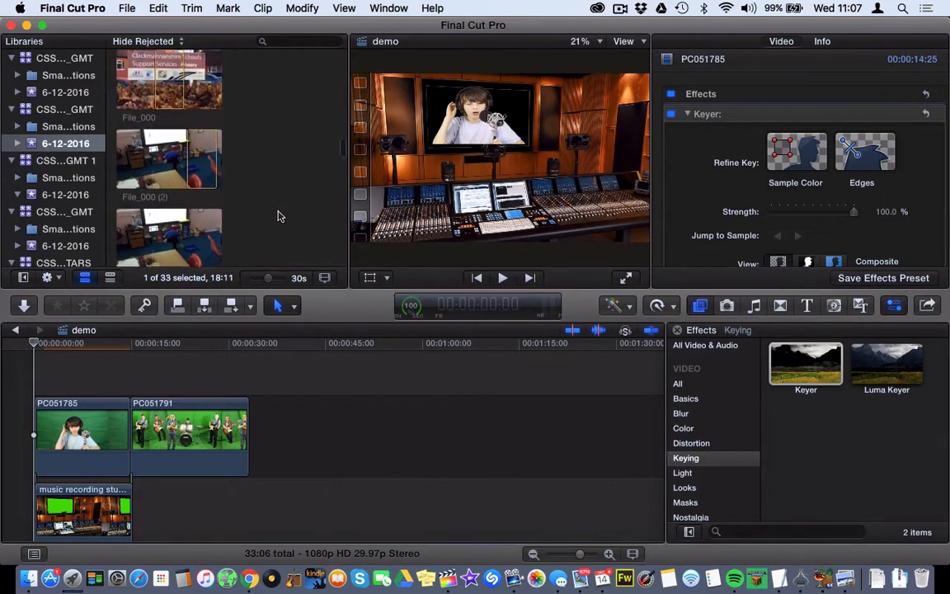
{"action": "scroll", "coordinate": [278, 216], "scroll_direction": "down", "scroll_amount": 5}
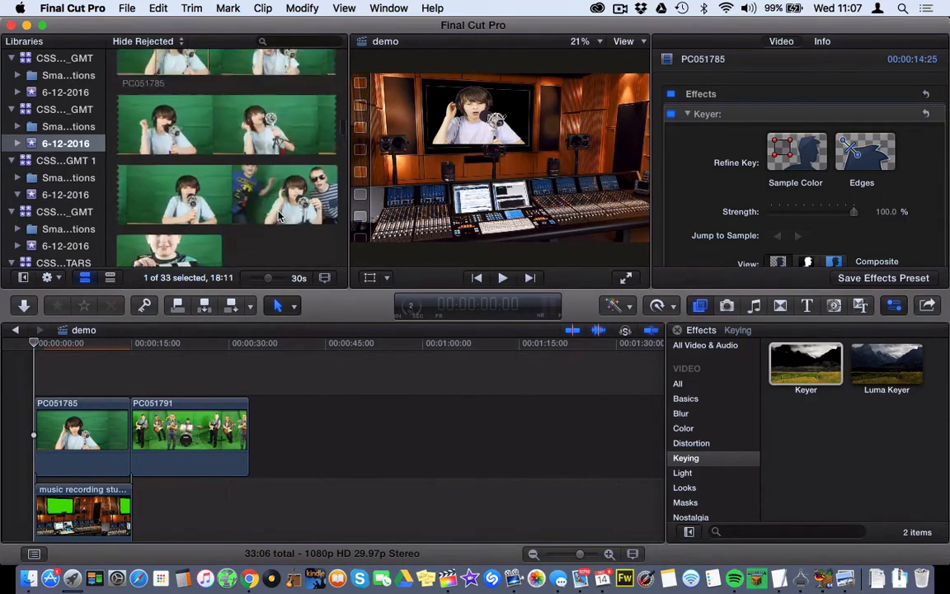
{"action": "scroll", "coordinate": [277, 216], "scroll_direction": "up", "scroll_amount": 6}
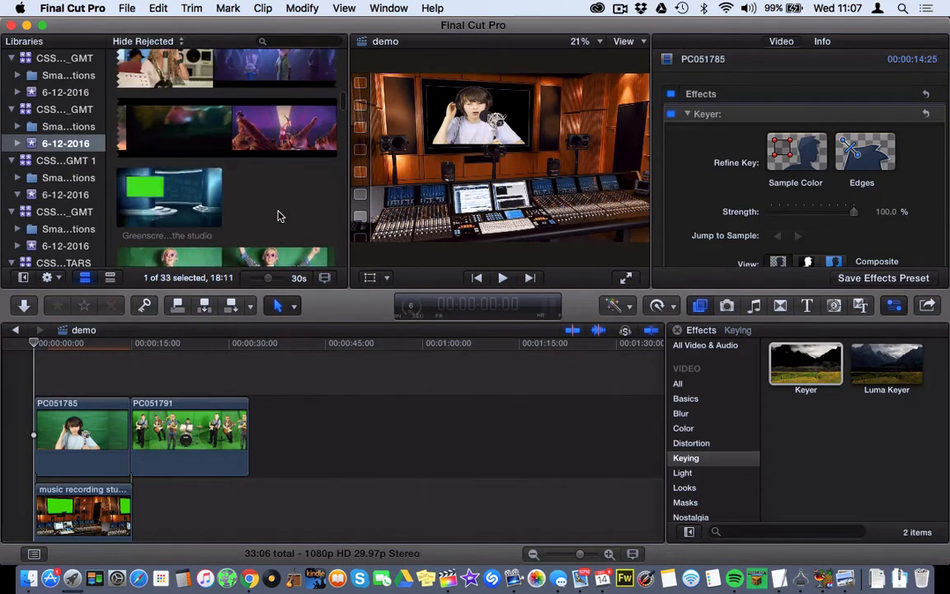
{"action": "scroll", "coordinate": [278, 216], "scroll_direction": "up", "scroll_amount": 8}
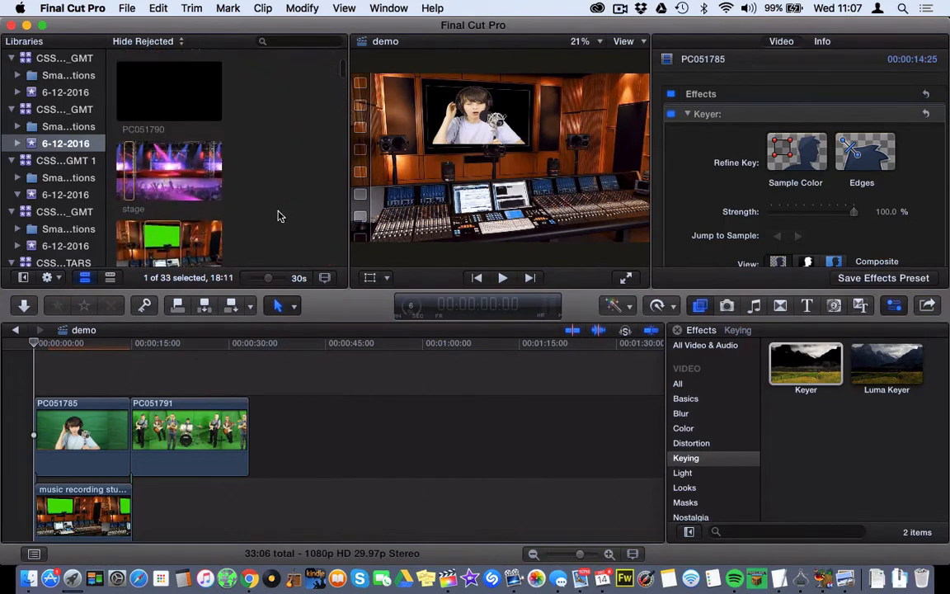
{"action": "scroll", "coordinate": [278, 216], "scroll_direction": "up", "scroll_amount": 3}
{"action": "scroll", "coordinate": [279, 213], "scroll_direction": "down", "scroll_amount": 4}
{"action": "left_click", "coordinate": [144, 128]}
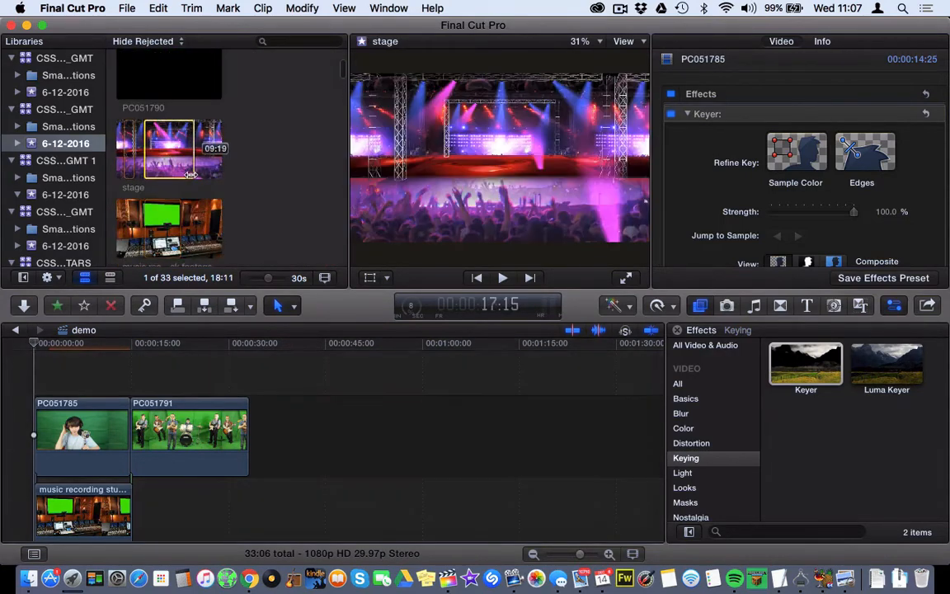
{"action": "left_click_drag", "start_coordinate": [165, 148], "coordinate": [139, 512]}
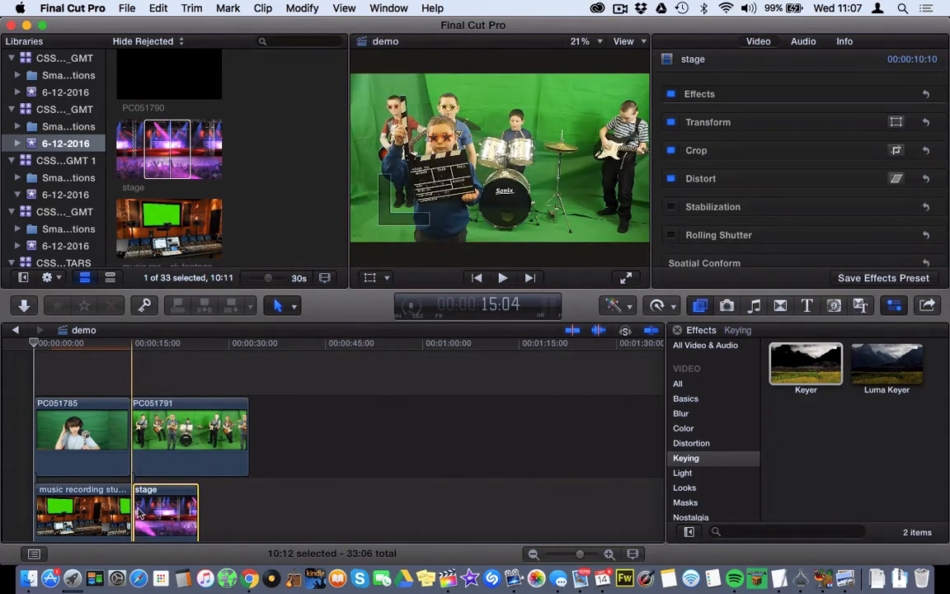
{"action": "left_click_drag", "start_coordinate": [198, 507], "coordinate": [261, 490]}
Apply the Keyer effect to the PC051791 band clip so the stage clip serves as its background
{"action": "scroll", "coordinate": [314, 490], "scroll_direction": "down", "scroll_amount": 3}
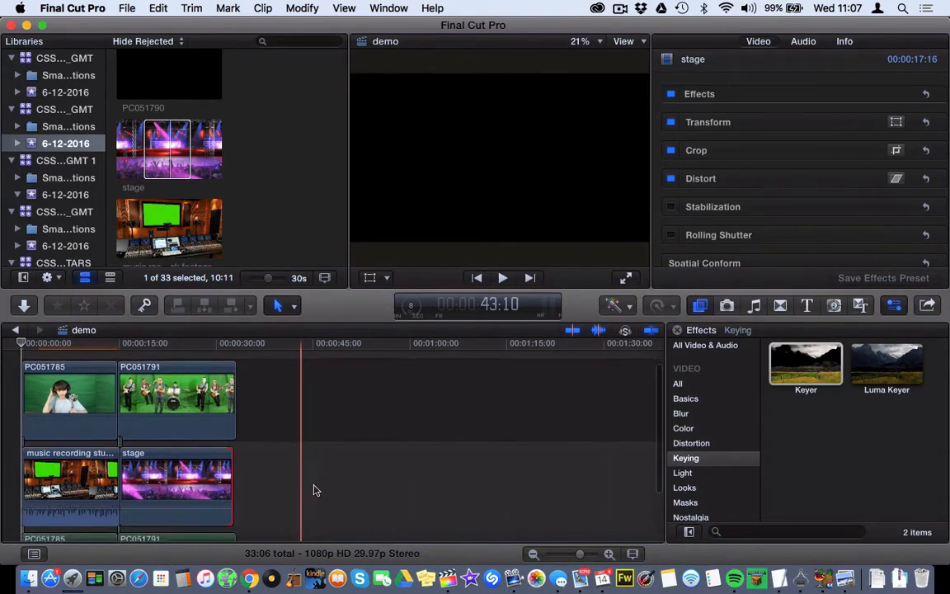
{"action": "scroll", "coordinate": [314, 490], "scroll_direction": "left", "scroll_amount": 1}
{"action": "scroll", "coordinate": [314, 490], "scroll_direction": "up", "scroll_amount": 1}
{"action": "left_click", "coordinate": [206, 404]}
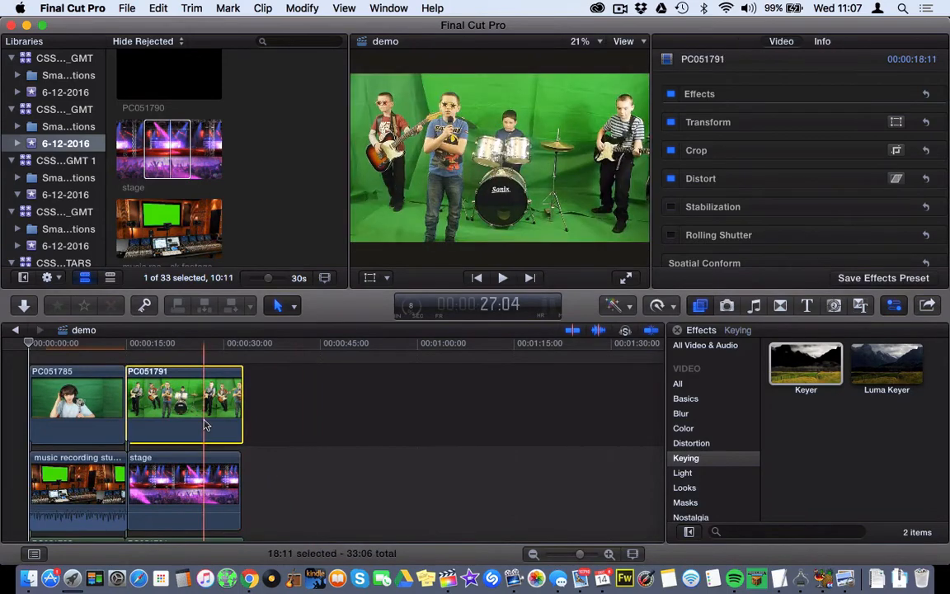
{"action": "left_click_drag", "start_coordinate": [794, 364], "coordinate": [186, 403]}
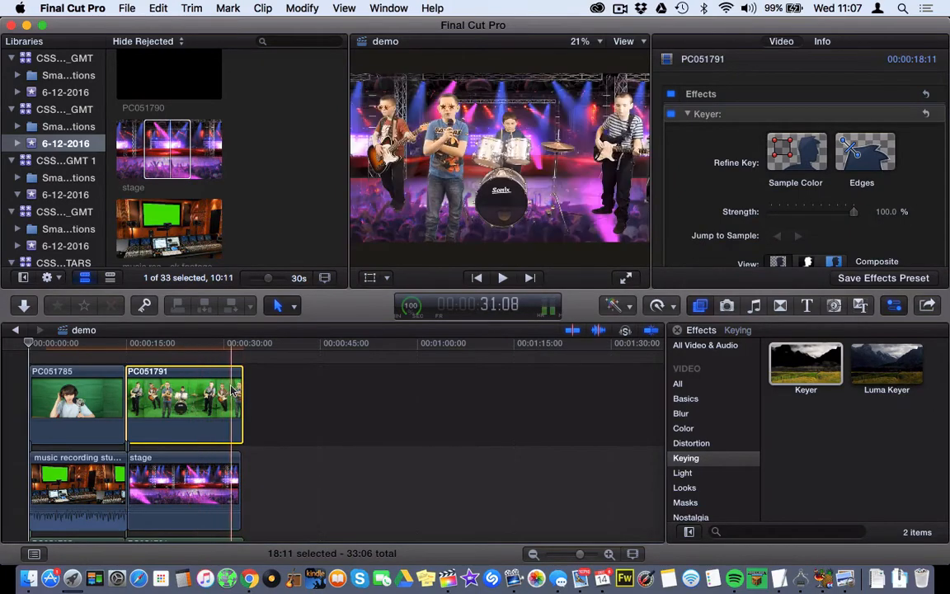
With the playhead at 20:27 over PC051791, transform the clip, scaling the band down and moving it up onto the stage
{"action": "left_click", "coordinate": [370, 279]}
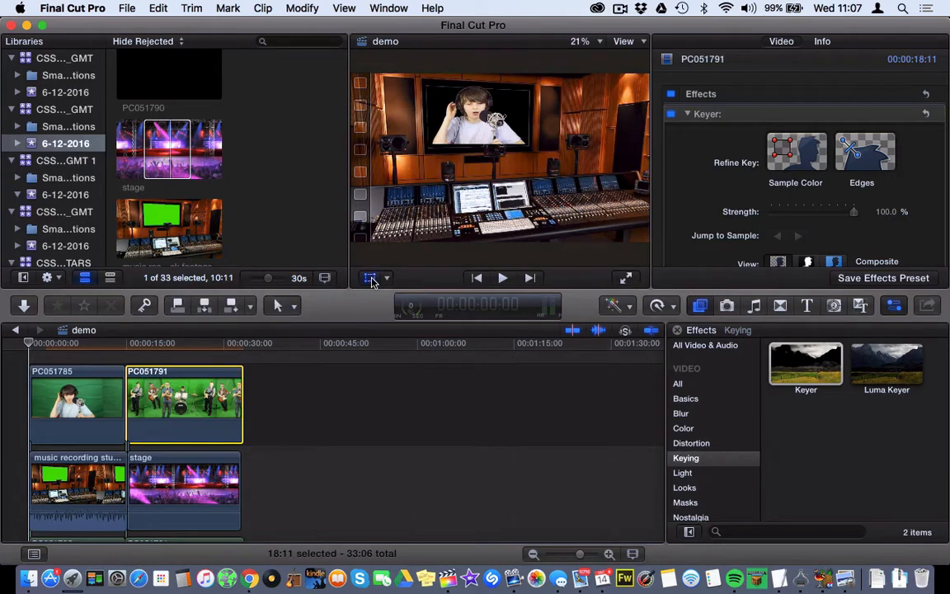
{"action": "left_click_drag", "start_coordinate": [29, 343], "coordinate": [166, 393]}
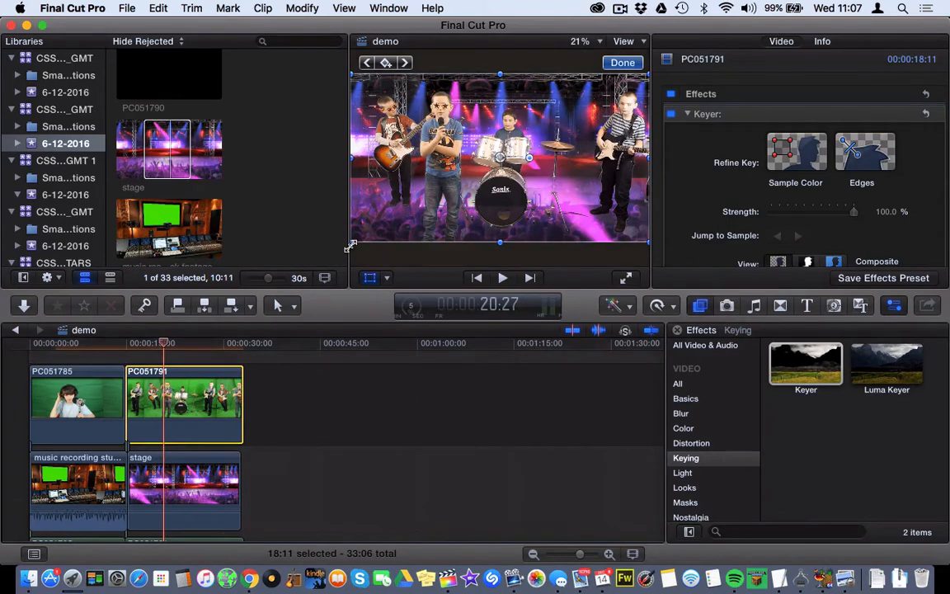
{"action": "left_click_drag", "start_coordinate": [350, 245], "coordinate": [396, 204]}
{"action": "left_click_drag", "start_coordinate": [397, 112], "coordinate": [429, 124]}
{"action": "mouse_move", "coordinate": [509, 155]}
{"action": "left_mouse_down"}
{"action": "mouse_move", "coordinate": [476, 147]}
{"action": "mouse_move", "coordinate": [467, 117]}
{"action": "mouse_move", "coordinate": [512, 139]}
{"action": "left_mouse_up"}
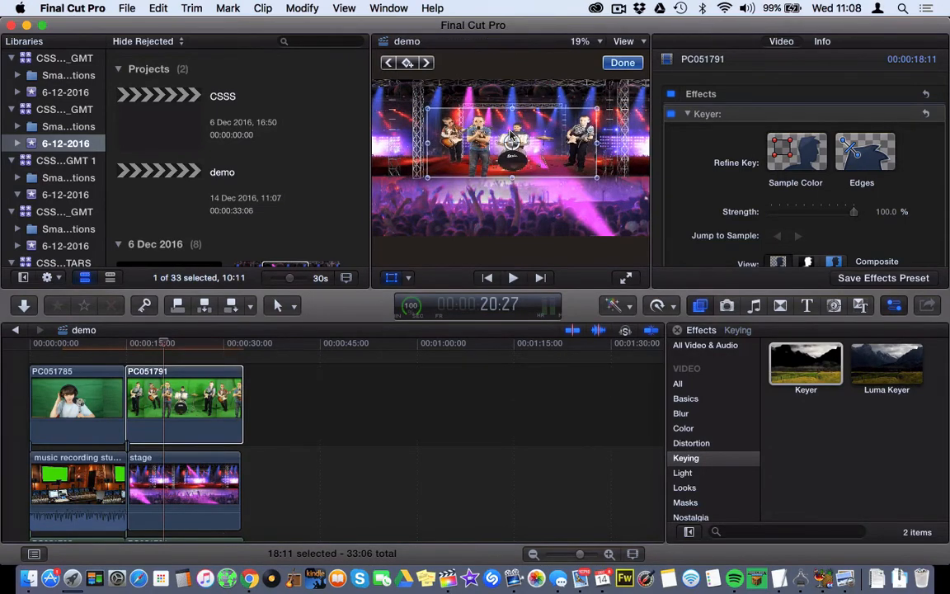
Refine the PC051791 transform by shrinking the band further, stretching it taller, and raising it slightly on the stage
{"action": "left_click_drag", "start_coordinate": [597, 176], "coordinate": [587, 164]}
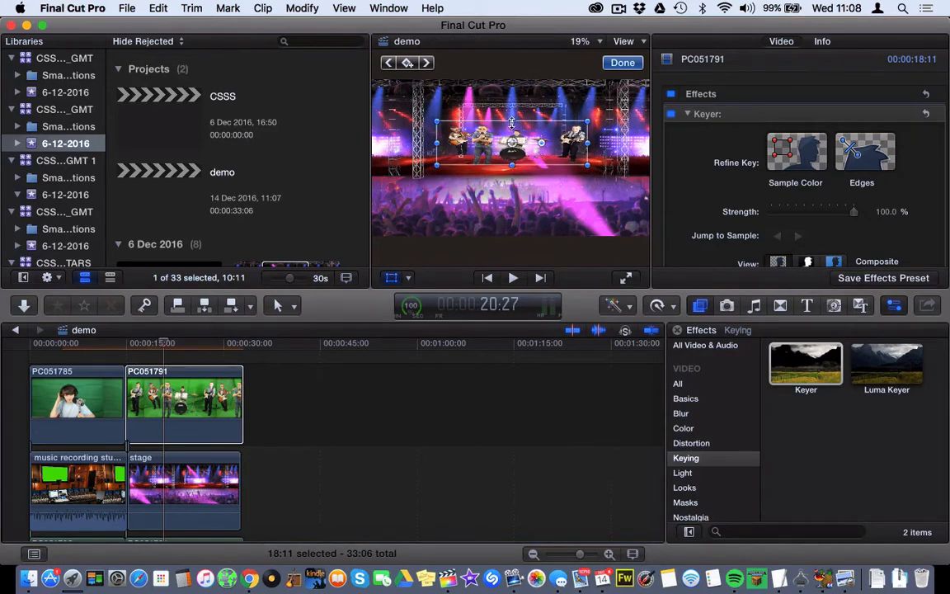
{"action": "left_click_drag", "start_coordinate": [511, 123], "coordinate": [511, 109]}
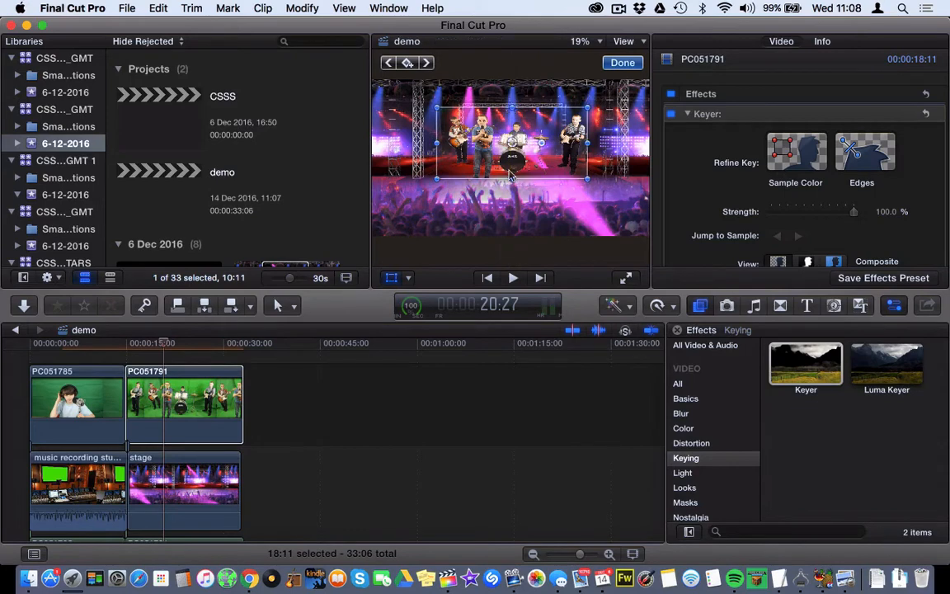
{"action": "left_click_drag", "start_coordinate": [510, 170], "coordinate": [511, 166]}
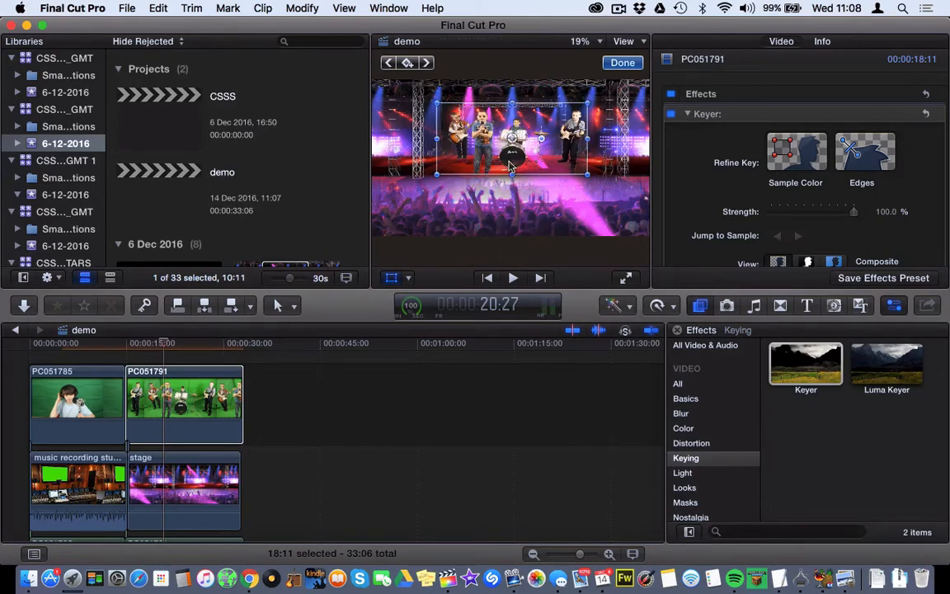
Deselect the clips and return the playhead to the start of the demo timeline
{"action": "left_click", "coordinate": [535, 459]}
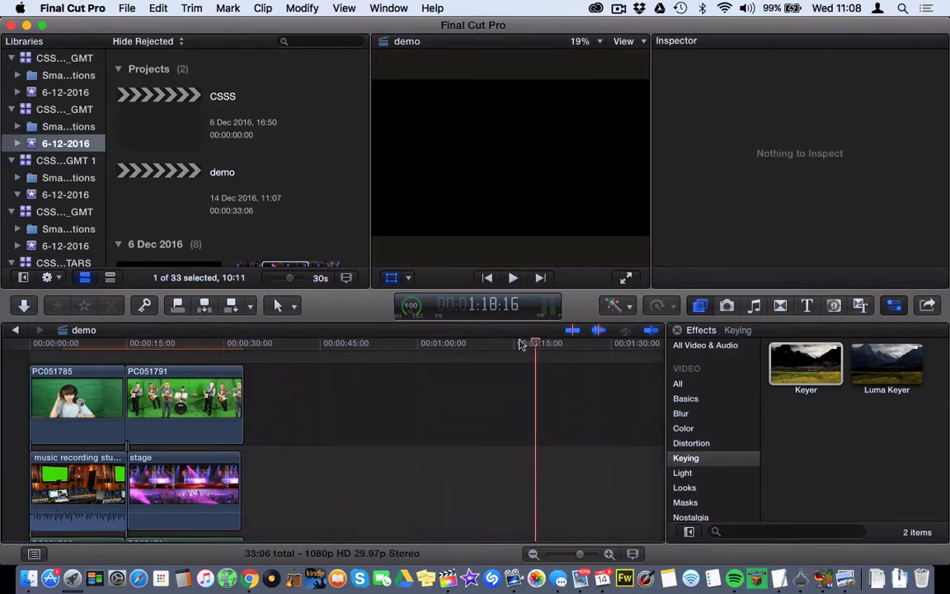
{"action": "left_click_drag", "start_coordinate": [536, 345], "coordinate": [2, 355]}
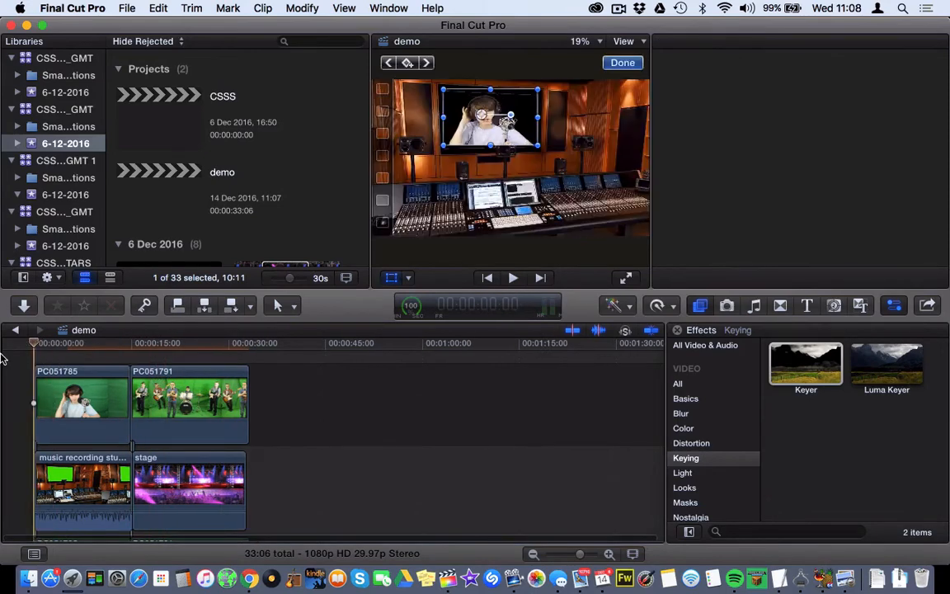
Play the first seconds of the demo timeline and check the detached audio clips beneath the video clips
{"action": "key", "text": "space"}
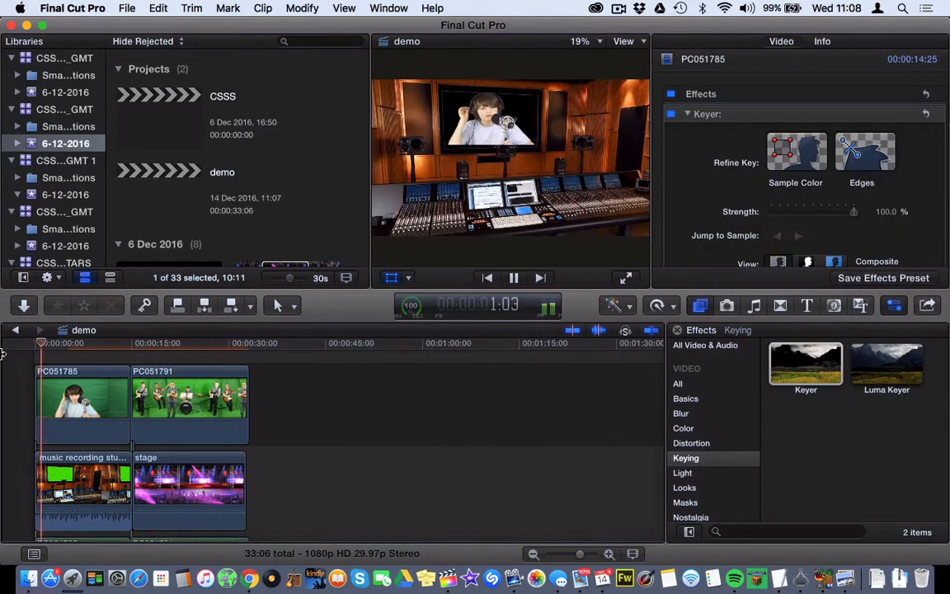
{"action": "key", "text": "space"}
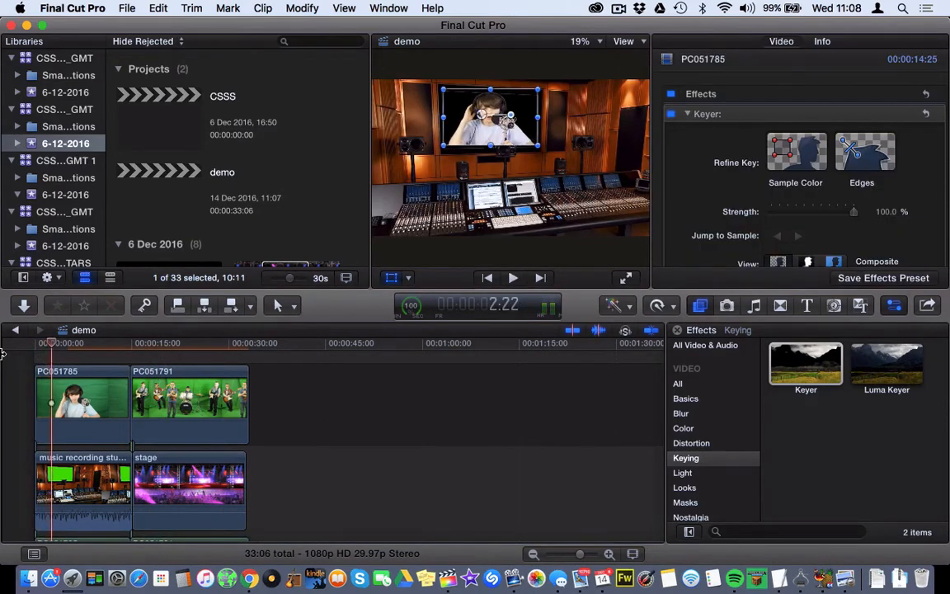
{"action": "scroll", "coordinate": [163, 507], "scroll_direction": "down", "scroll_amount": 3}
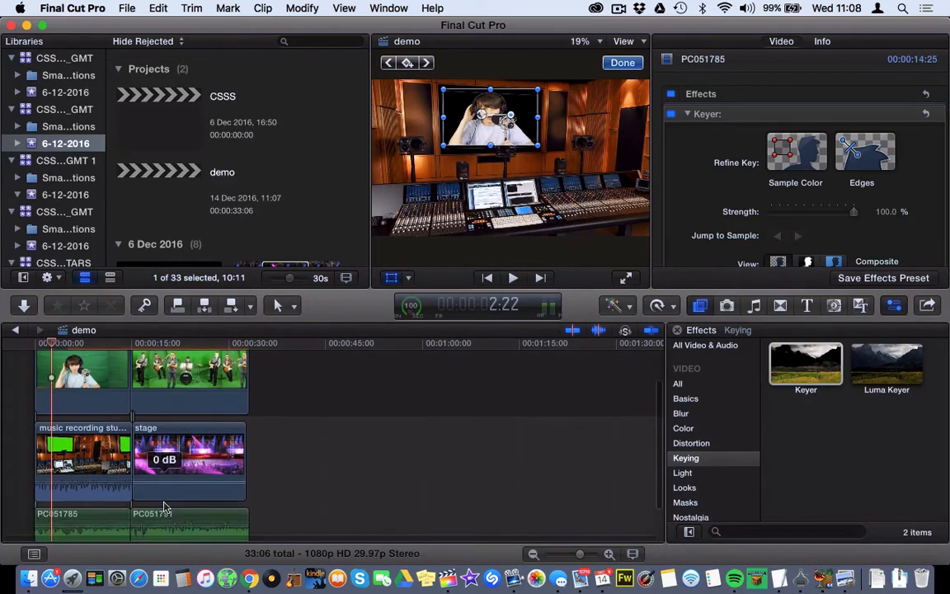
{"action": "scroll", "coordinate": [163, 507], "scroll_direction": "down", "scroll_amount": 1}
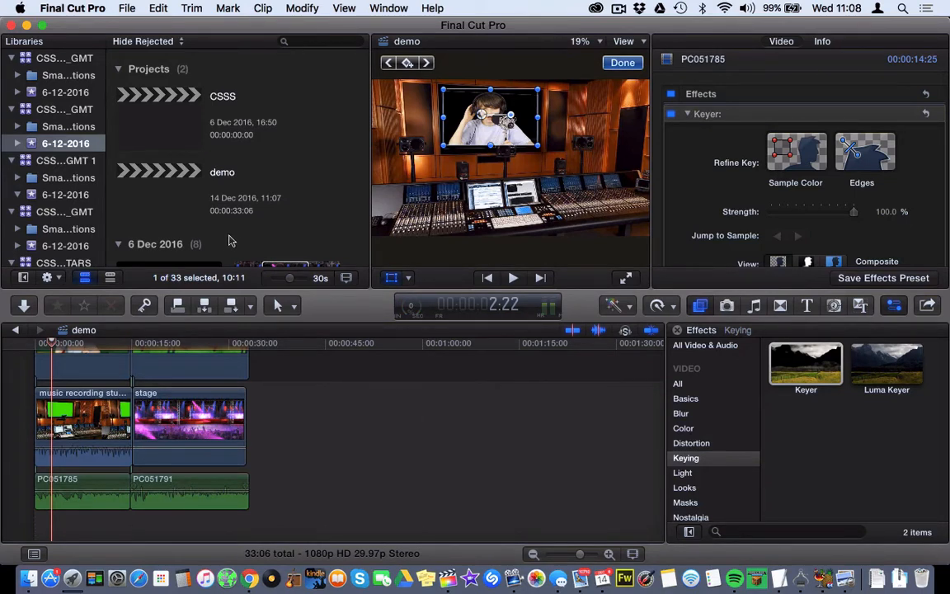
Select a 02:13:00 range of the opening clip from the event and place it beneath the other clips at the timeline start
{"action": "scroll", "coordinate": [230, 241], "scroll_direction": "down", "scroll_amount": 10}
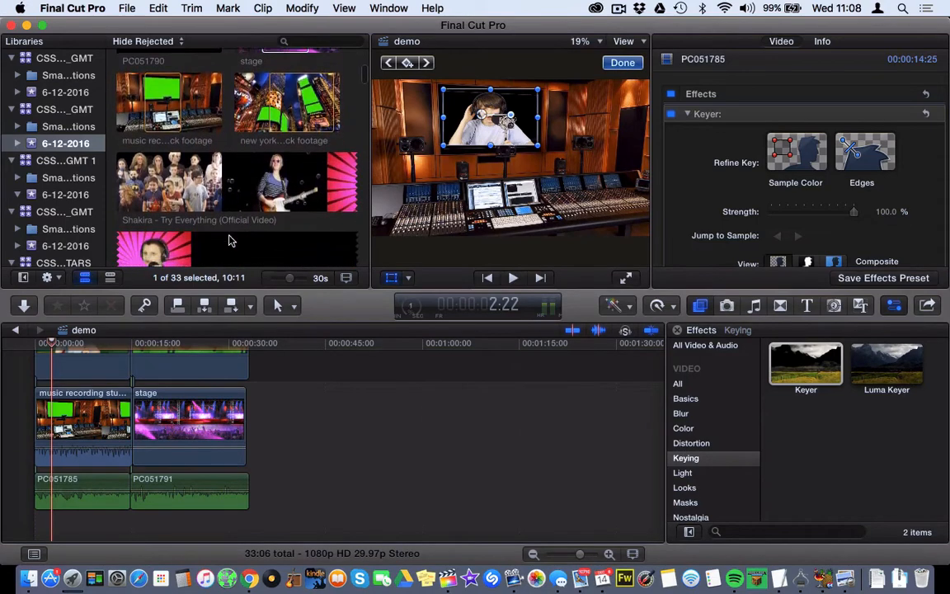
{"action": "scroll", "coordinate": [230, 241], "scroll_direction": "down", "scroll_amount": 2}
{"action": "scroll", "coordinate": [230, 240], "scroll_direction": "down", "scroll_amount": 5}
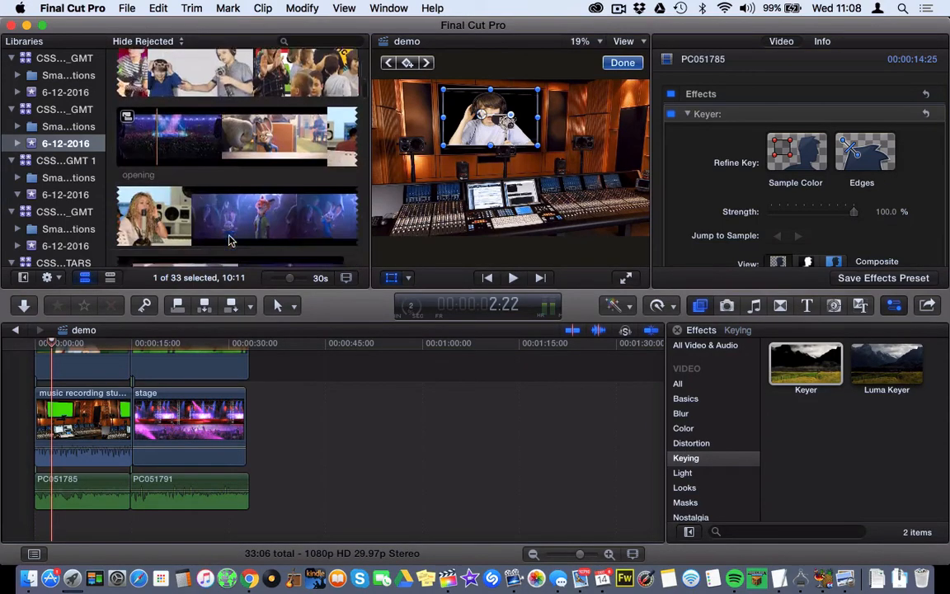
{"action": "left_click", "coordinate": [181, 115]}
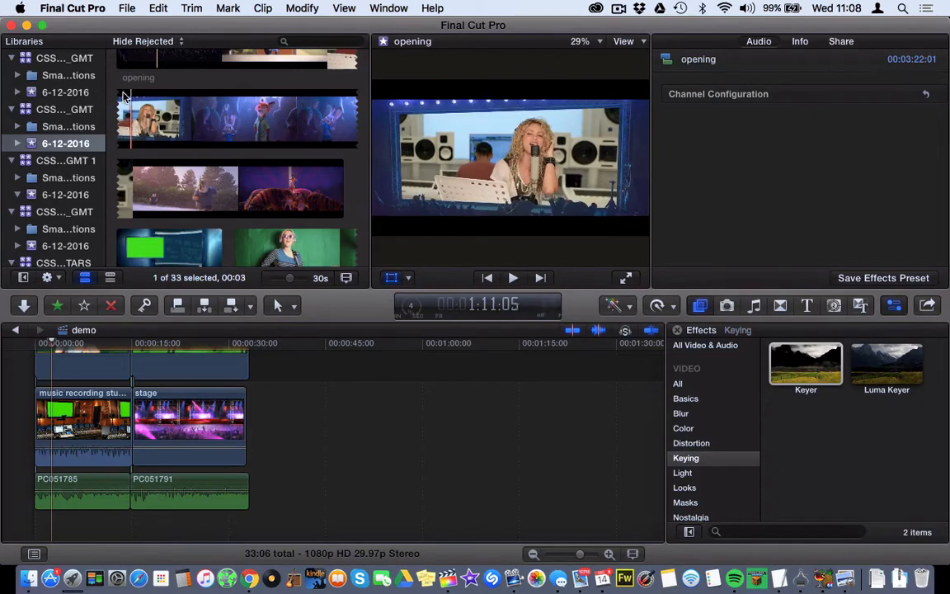
{"action": "left_click_drag", "start_coordinate": [118, 94], "coordinate": [370, 206]}
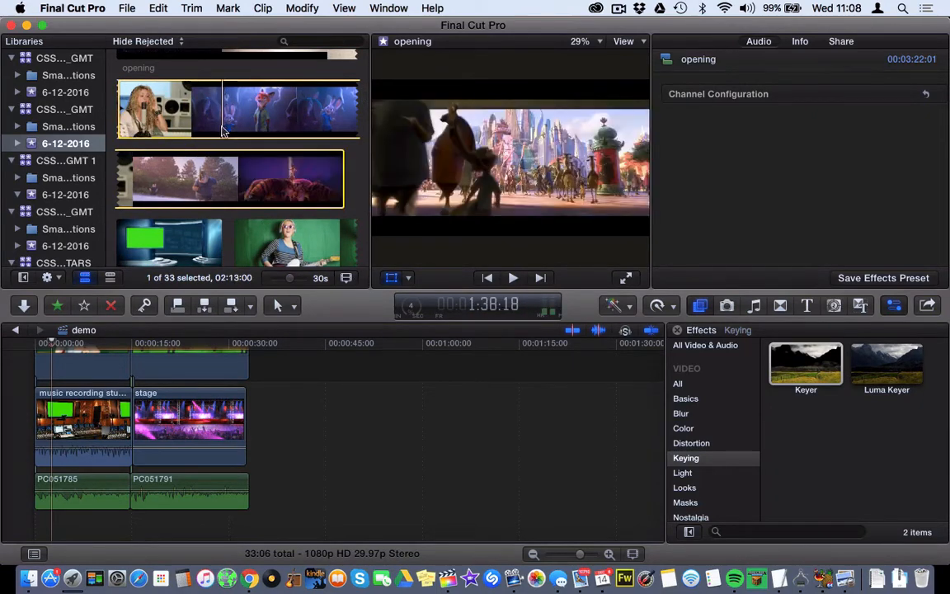
{"action": "left_click_drag", "start_coordinate": [223, 128], "coordinate": [56, 490]}
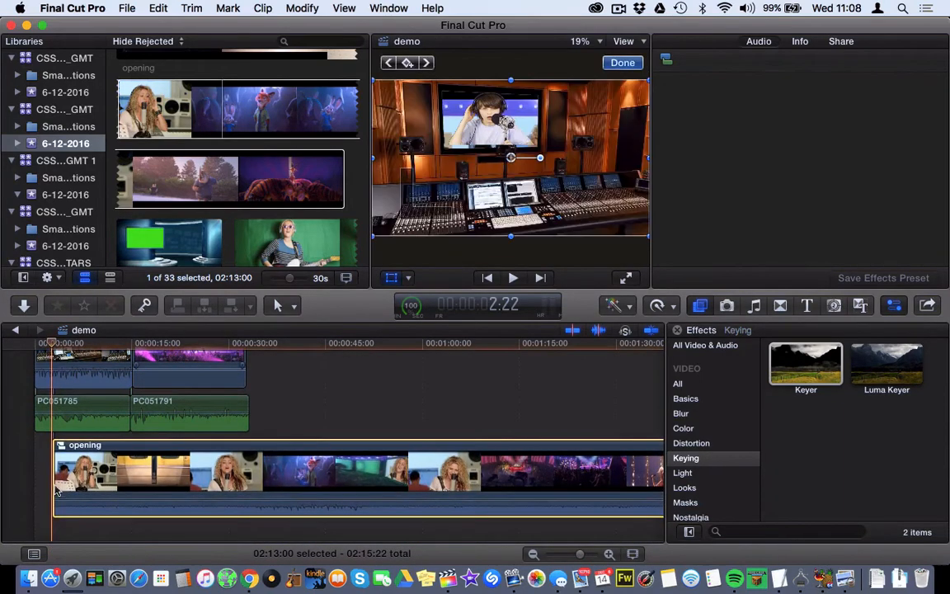
{"action": "left_click_drag", "start_coordinate": [150, 449], "coordinate": [128, 447]}
Detach the audio from the opening clip and delete its video, keeping only the music track
{"action": "right_click", "coordinate": [127, 447]}
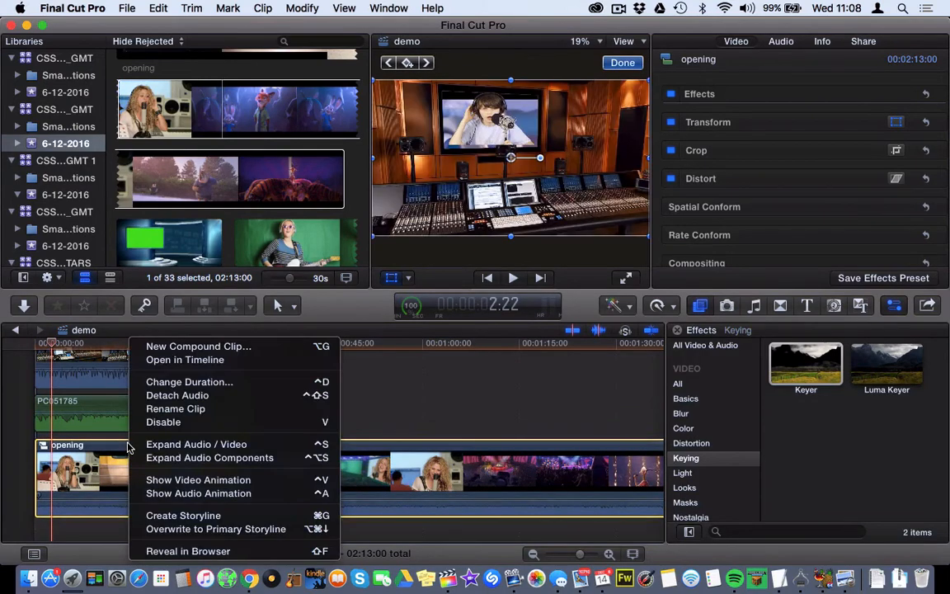
{"action": "left_click", "coordinate": [195, 396]}
{"action": "left_click", "coordinate": [237, 452]}
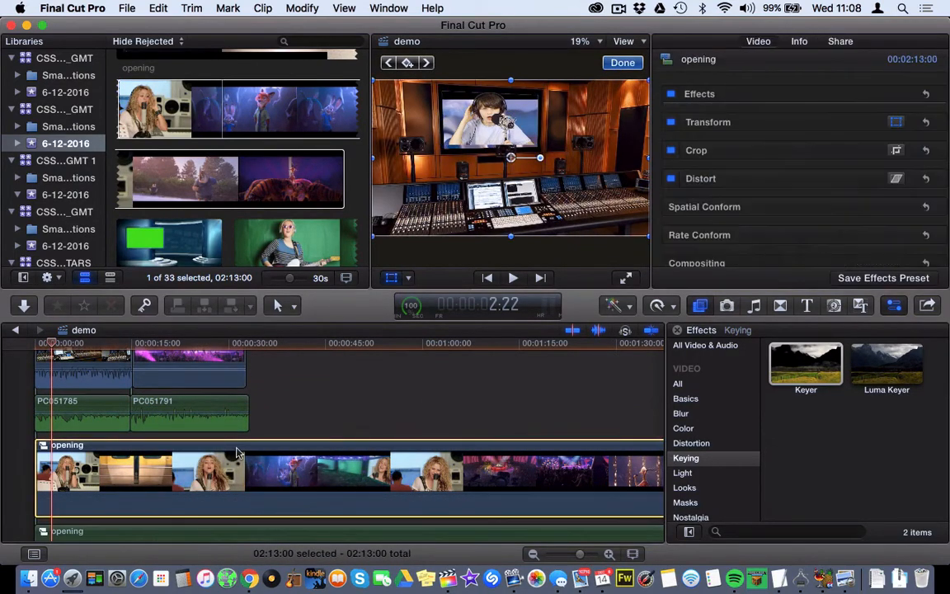
{"action": "key", "text": "Delete"}
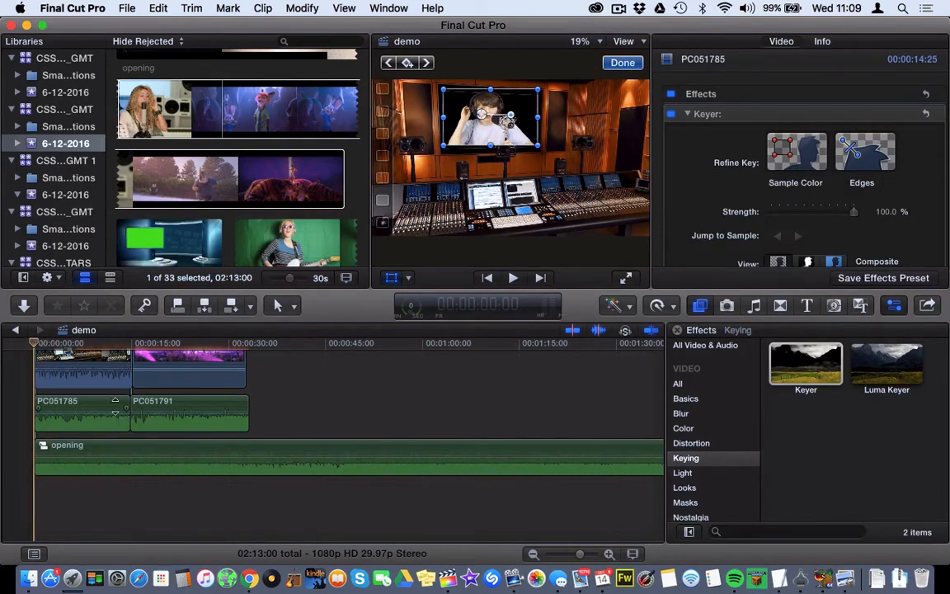
Delete the detached PC051785 and PC051791 audio clips from the timeline
{"action": "left_click", "coordinate": [116, 408]}
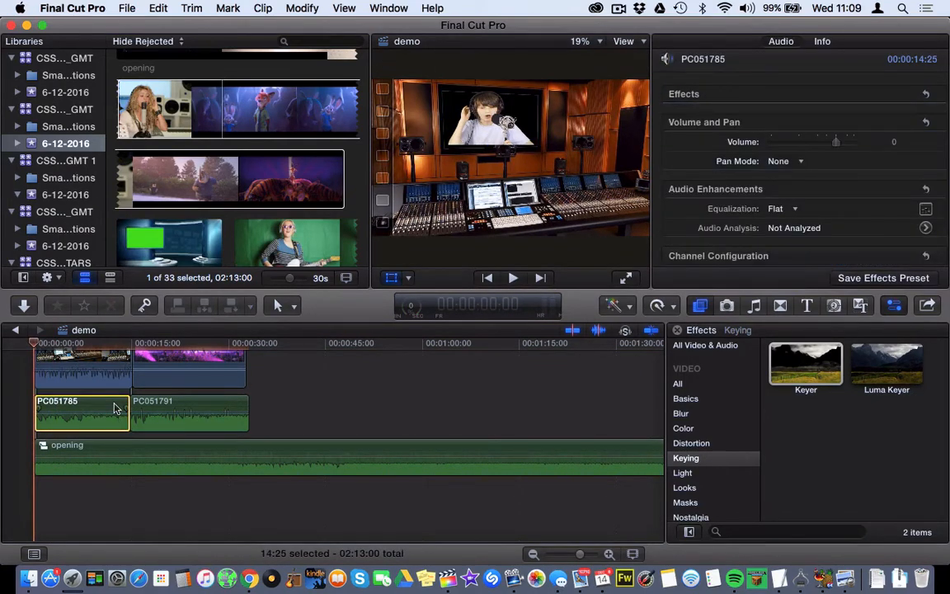
{"action": "key", "text": "Delete"}
{"action": "left_click", "coordinate": [176, 413]}
{"action": "key", "text": "Delete"}
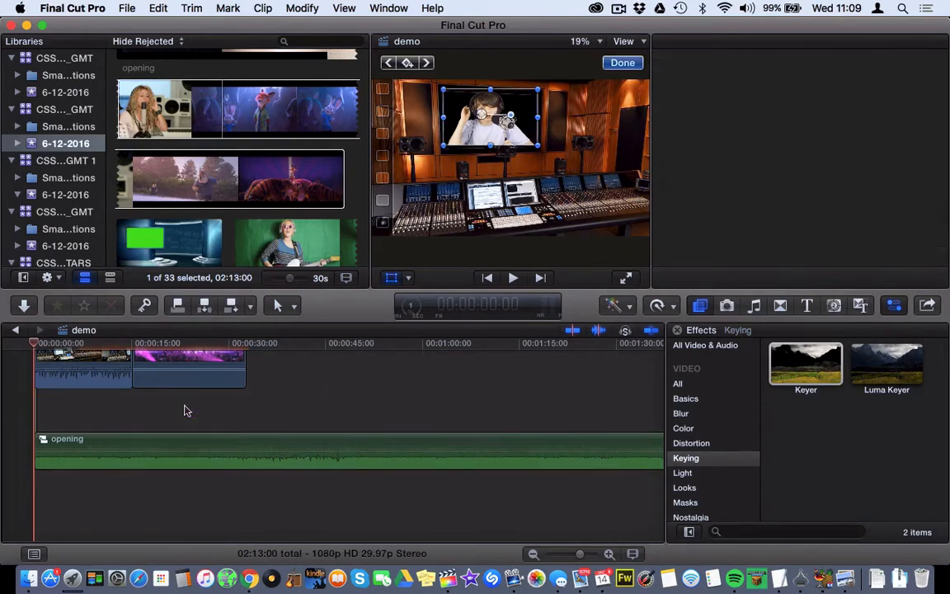
Listen to the start of the timeline, then detach the music recording studio clip's audio and delete it
{"action": "key", "text": "space"}
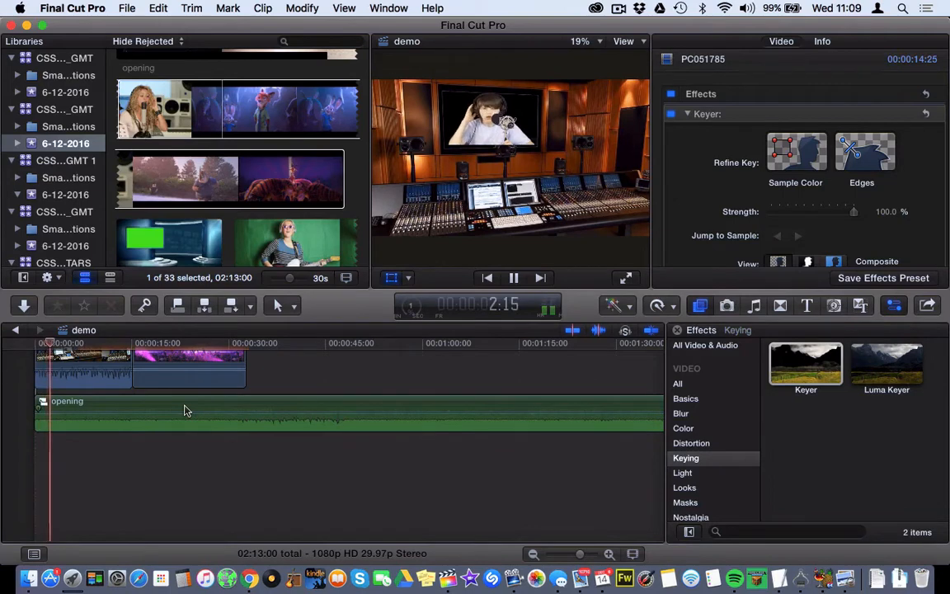
{"action": "key", "text": "space"}
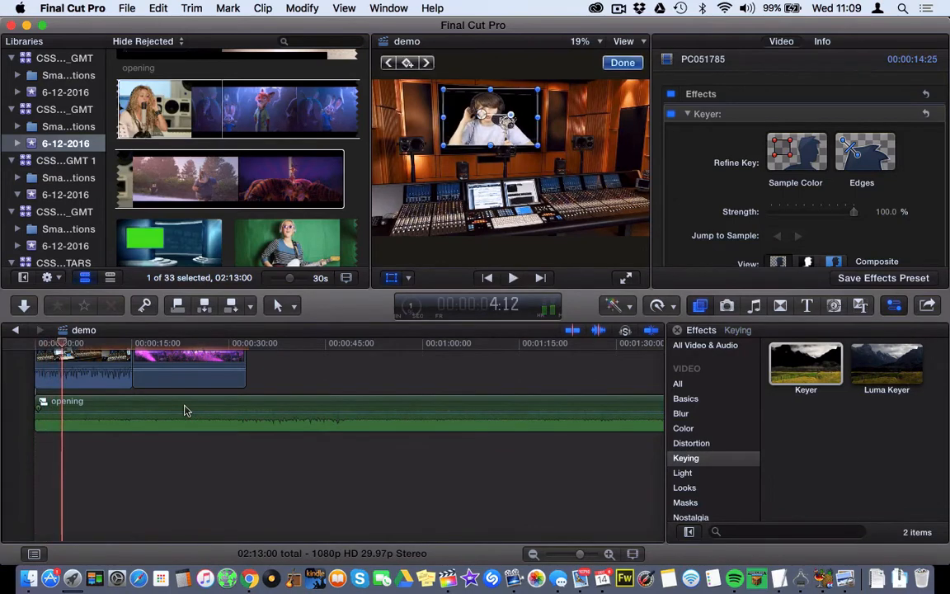
{"action": "left_click", "coordinate": [107, 343]}
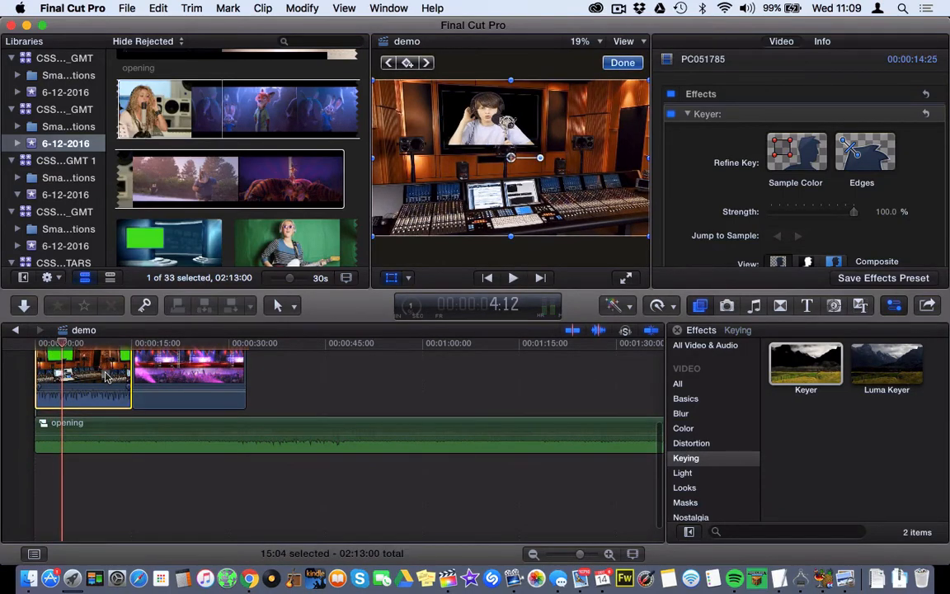
{"action": "right_click", "coordinate": [107, 343]}
{"action": "left_click", "coordinate": [144, 397]}
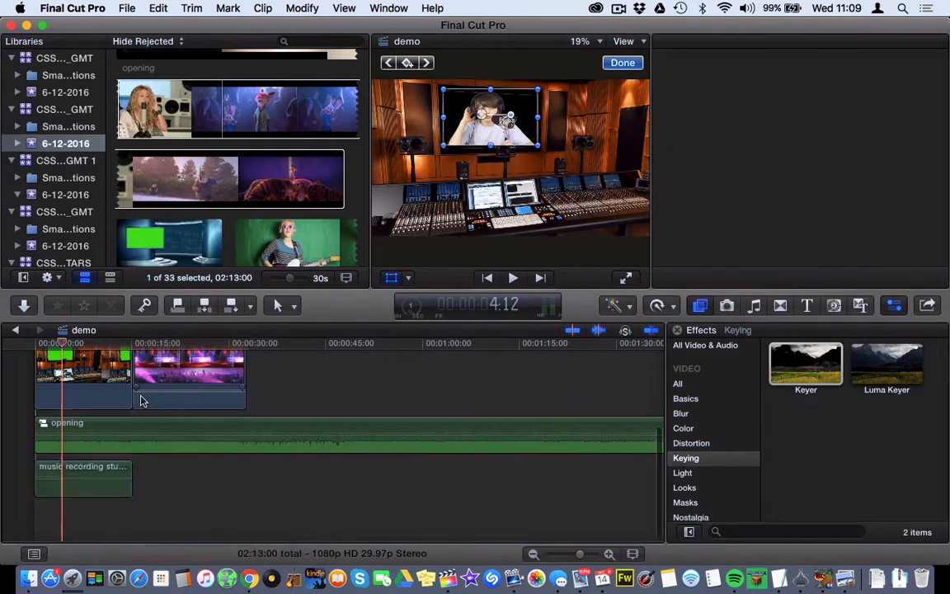
{"action": "key", "text": "Delete"}
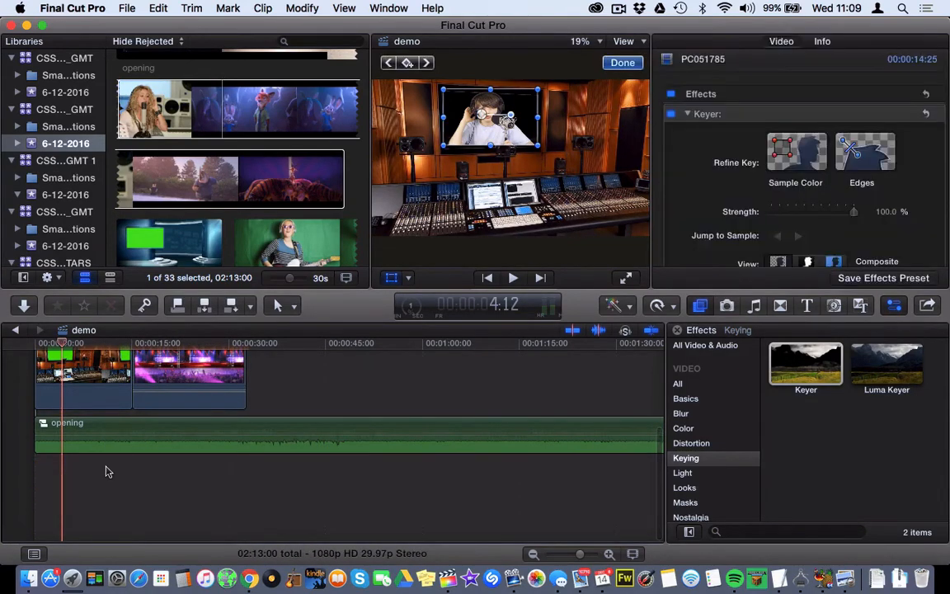
Play the demo timeline from the beginning past the change from the studio scene to the stage scene
{"action": "left_click_drag", "start_coordinate": [62, 347], "coordinate": [5, 347]}
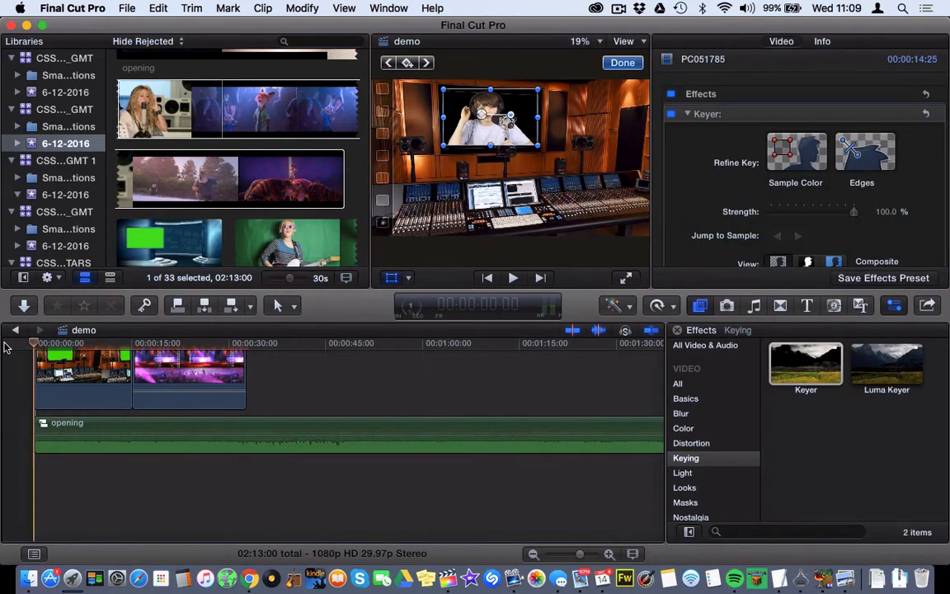
{"action": "key", "text": "space"}
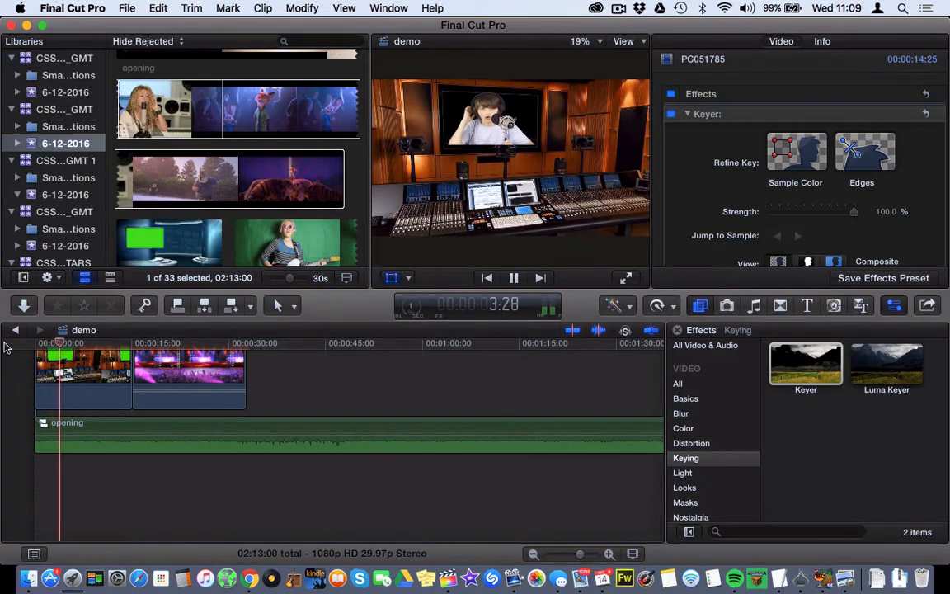
{"action": "scroll", "coordinate": [144, 410], "scroll_direction": "up", "scroll_amount": 3}
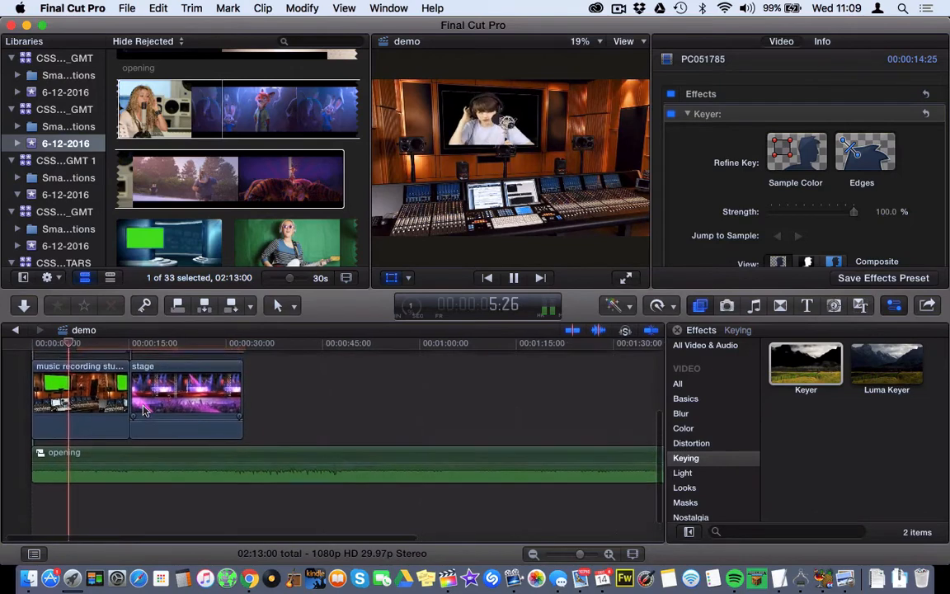
{"action": "scroll", "coordinate": [145, 411], "scroll_direction": "up", "scroll_amount": 3}
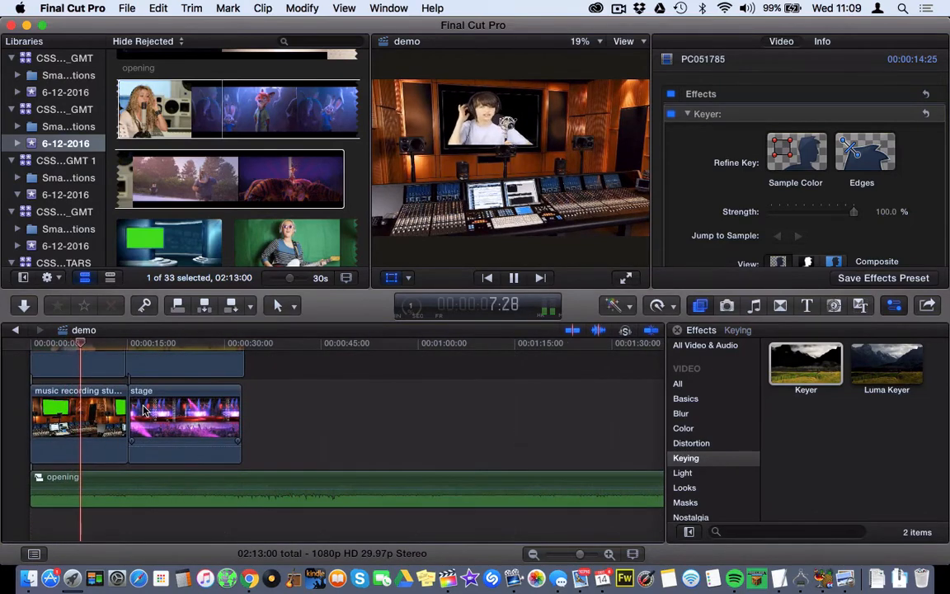
{"action": "scroll", "coordinate": [145, 410], "scroll_direction": "up", "scroll_amount": 4}
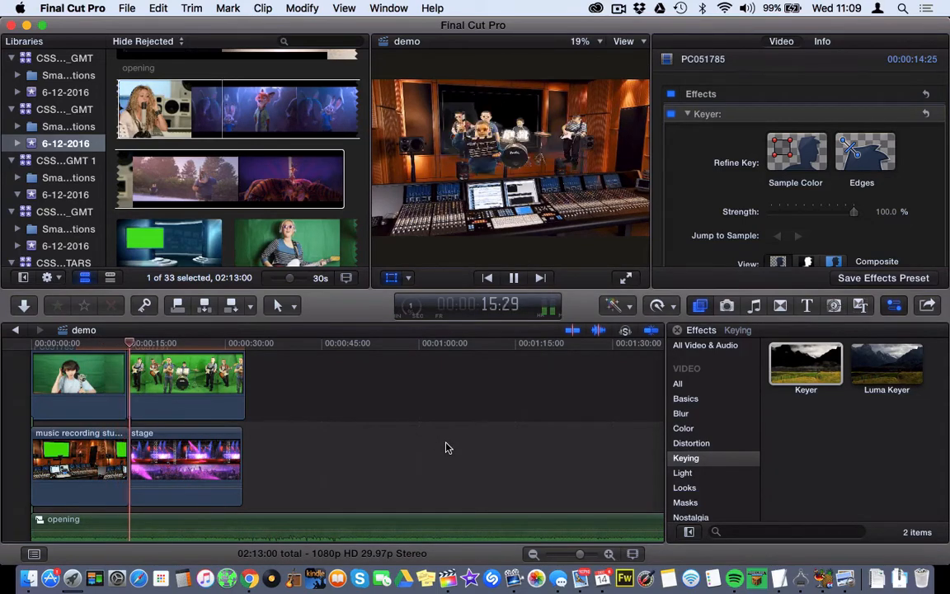
{"action": "key", "text": "space"}
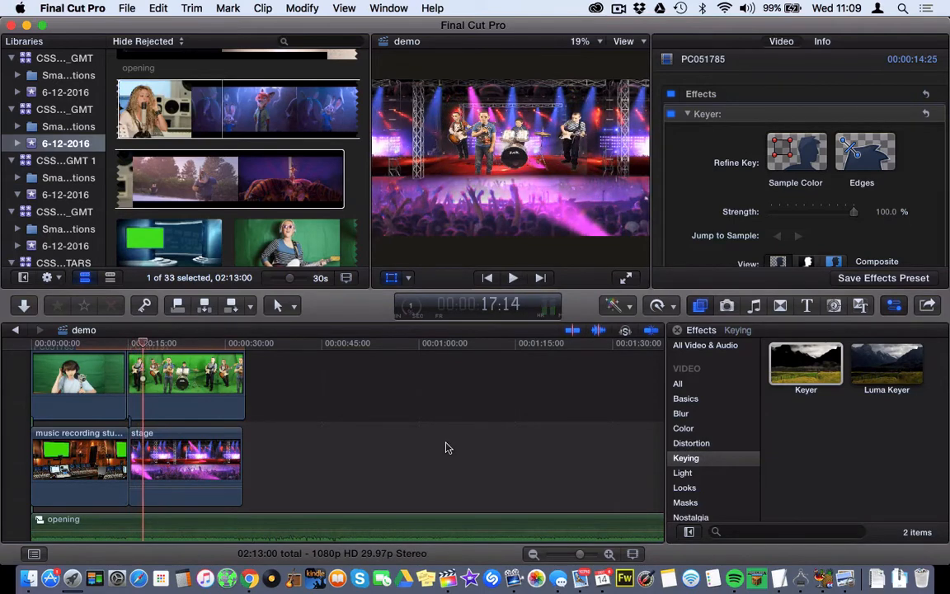
Trim the music recording studio clip's end to a 14:25 duration and extend the stage clip's start back to meet it
{"action": "left_click", "coordinate": [116, 445]}
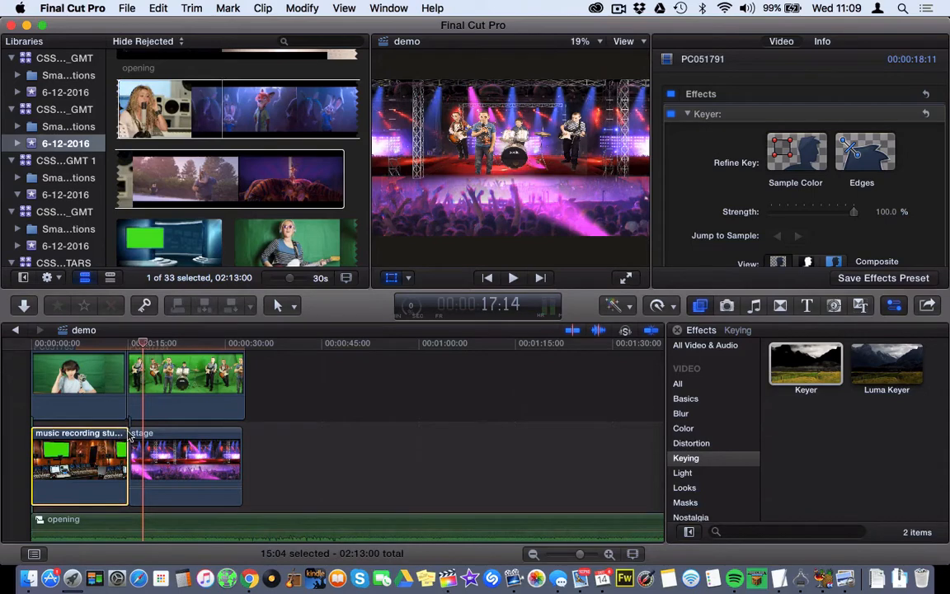
{"action": "left_click_drag", "start_coordinate": [128, 437], "coordinate": [126, 438]}
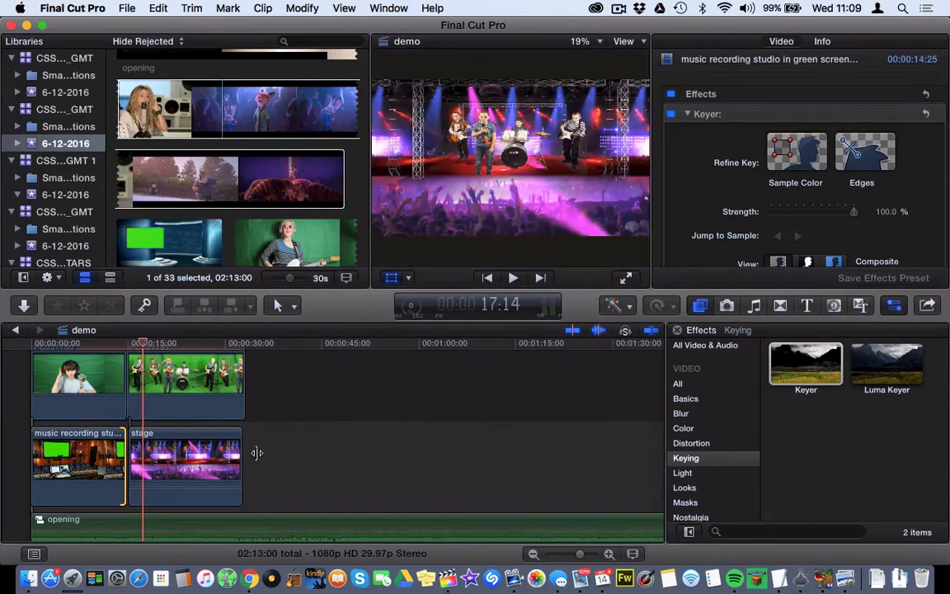
{"action": "left_click", "coordinate": [256, 453]}
{"action": "left_click", "coordinate": [174, 435]}
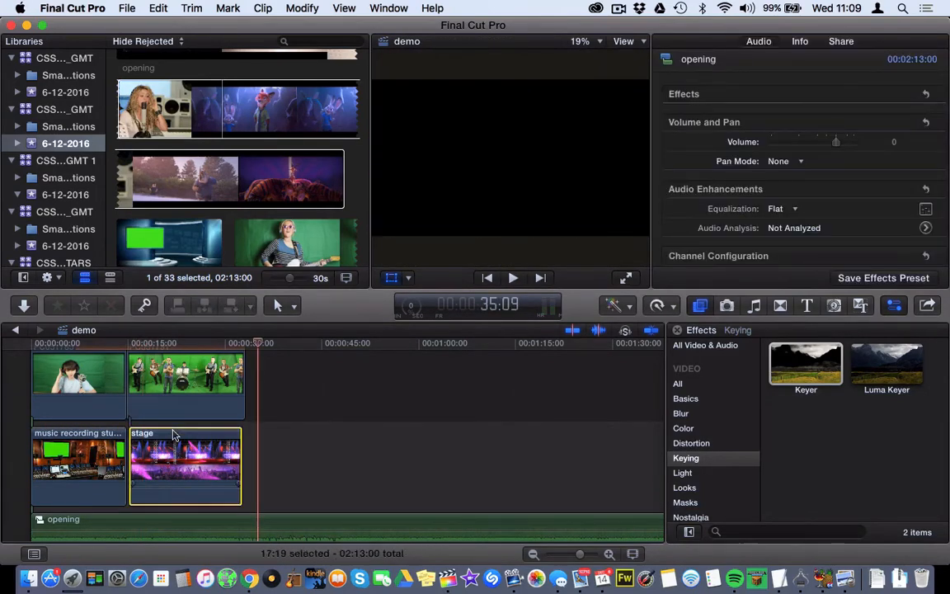
{"action": "left_click_drag", "start_coordinate": [130, 436], "coordinate": [126, 437]}
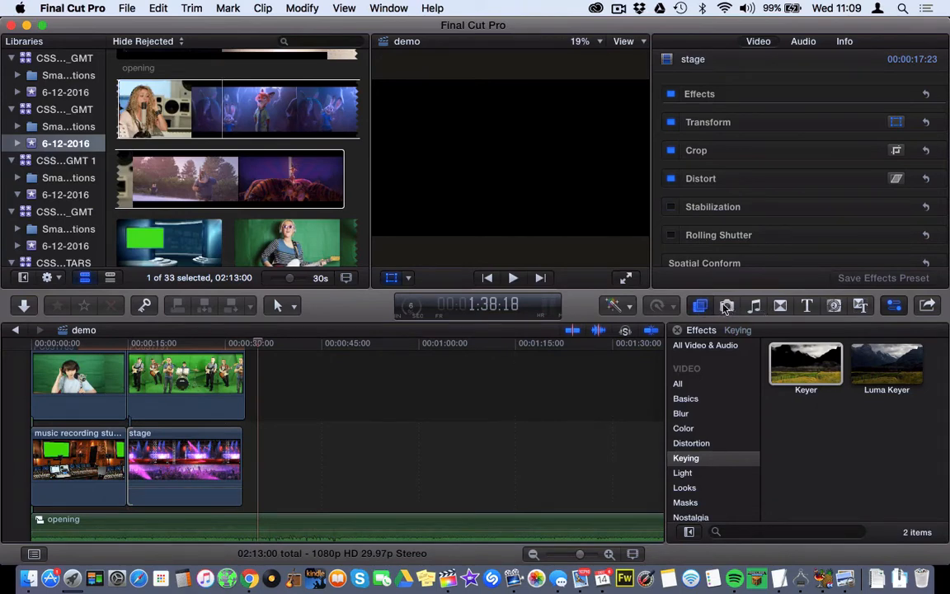
Add a Cross Dissolve transition between the music recording studio clip and the stage clip
{"action": "left_click", "coordinate": [780, 306]}
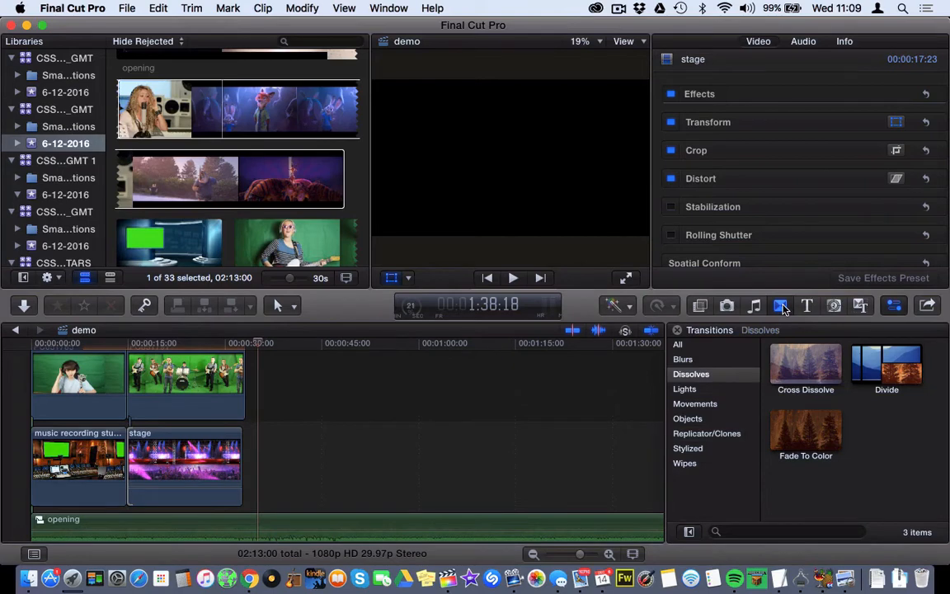
{"action": "left_click", "coordinate": [800, 373]}
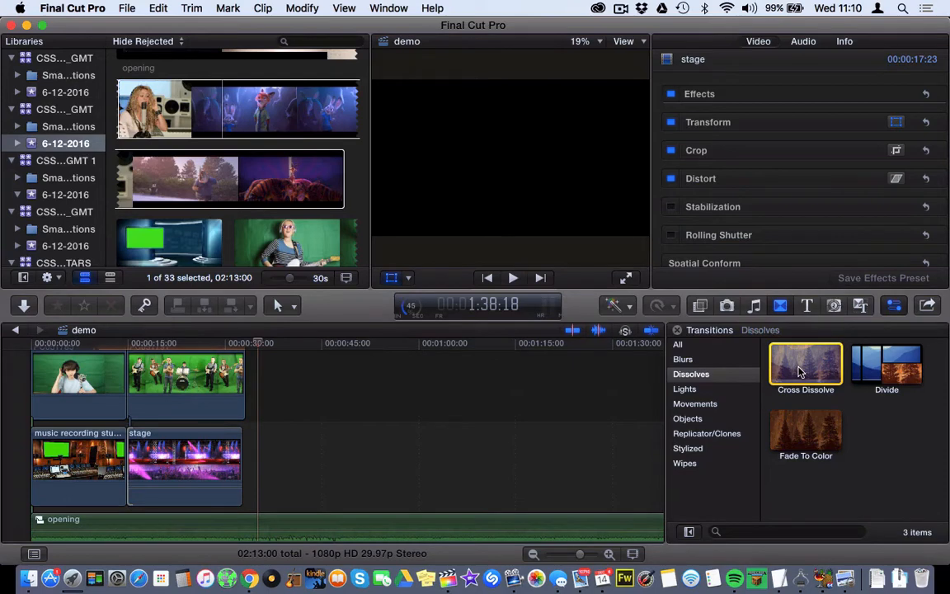
{"action": "left_click_drag", "start_coordinate": [800, 373], "coordinate": [117, 459]}
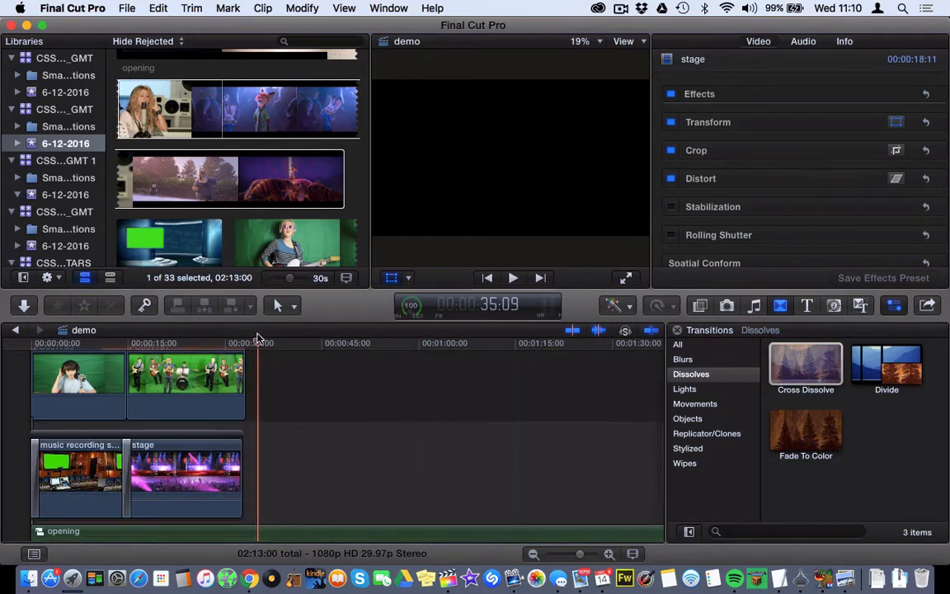
Play back the timeline from about 11:09 to review the dissolve from the studio to the stage
{"action": "left_click_drag", "start_coordinate": [258, 341], "coordinate": [103, 345]}
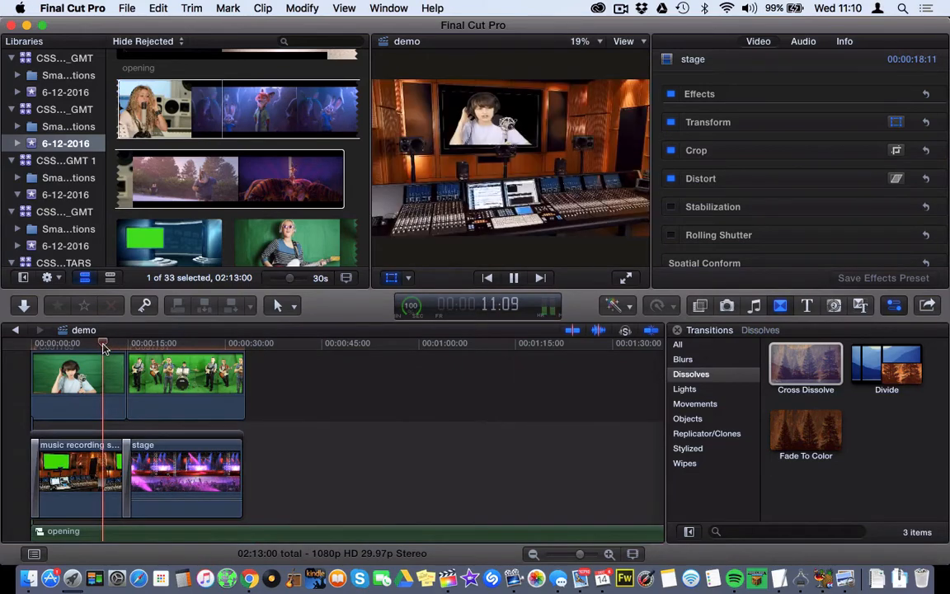
{"action": "key", "text": "space"}
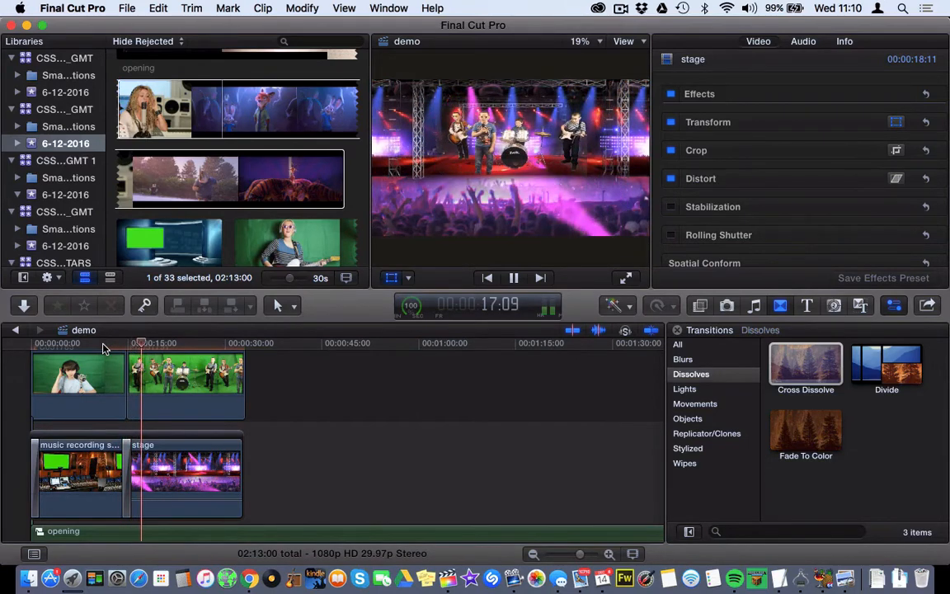
{"action": "key", "text": "space"}
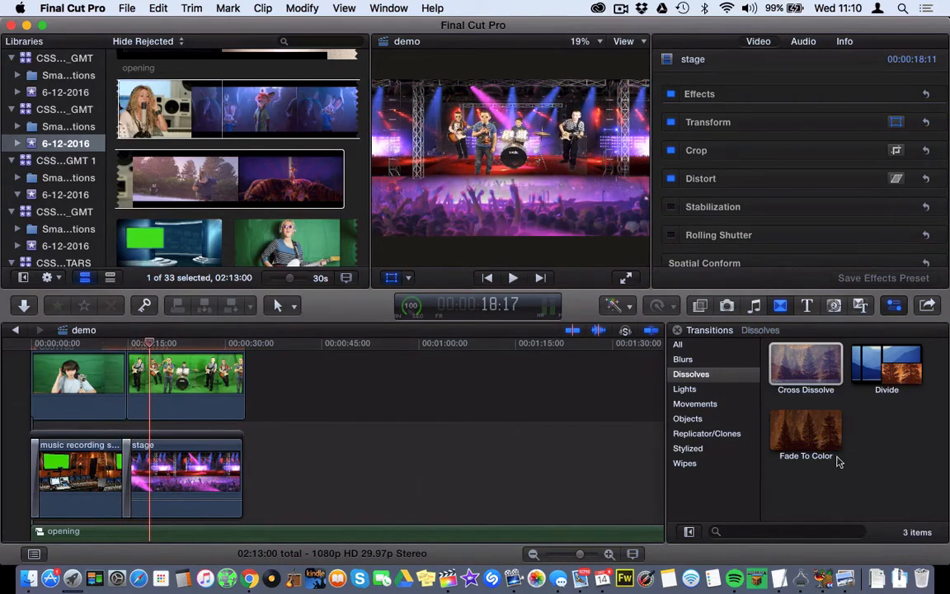
Add a Color Planes transition between the singer and band green-screen clips and play it back from about 14:10
{"action": "left_click", "coordinate": [697, 405]}
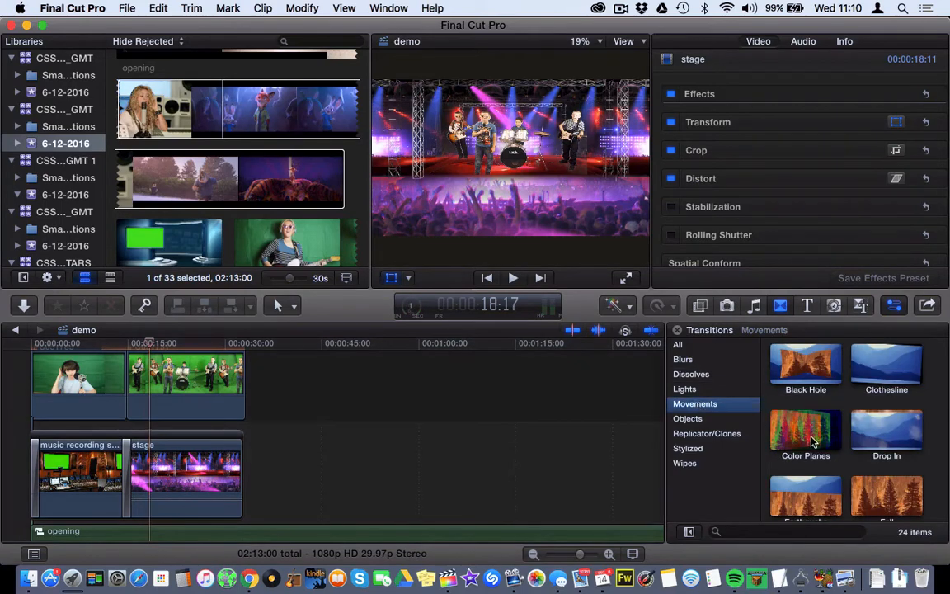
{"action": "left_click_drag", "start_coordinate": [813, 442], "coordinate": [115, 389]}
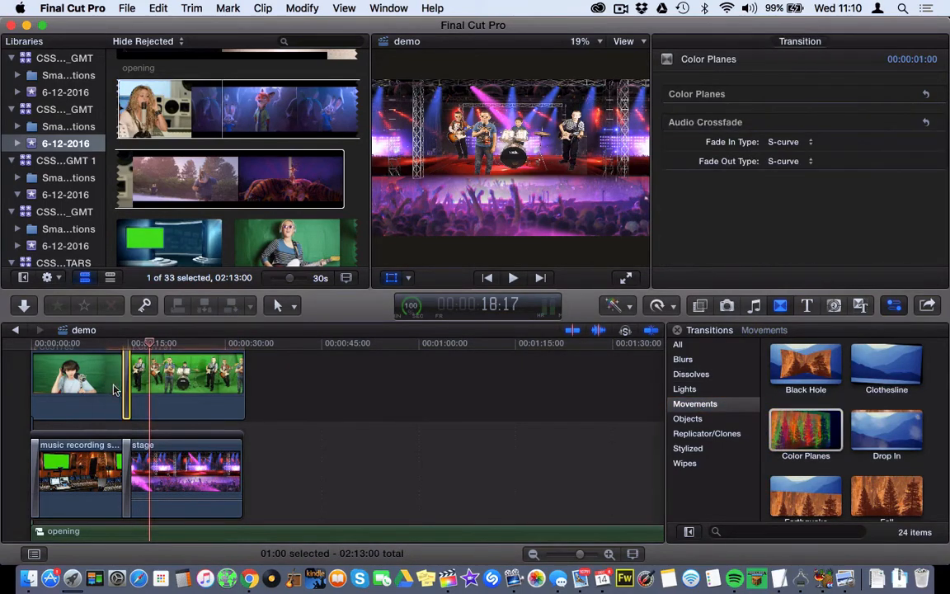
{"action": "left_click_drag", "start_coordinate": [150, 338], "coordinate": [121, 342]}
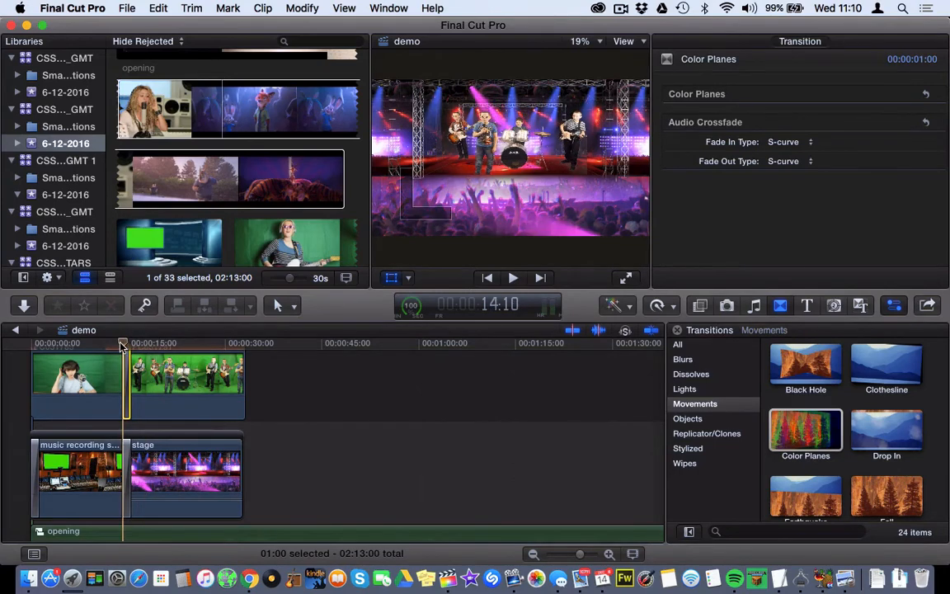
{"action": "key", "text": "space"}
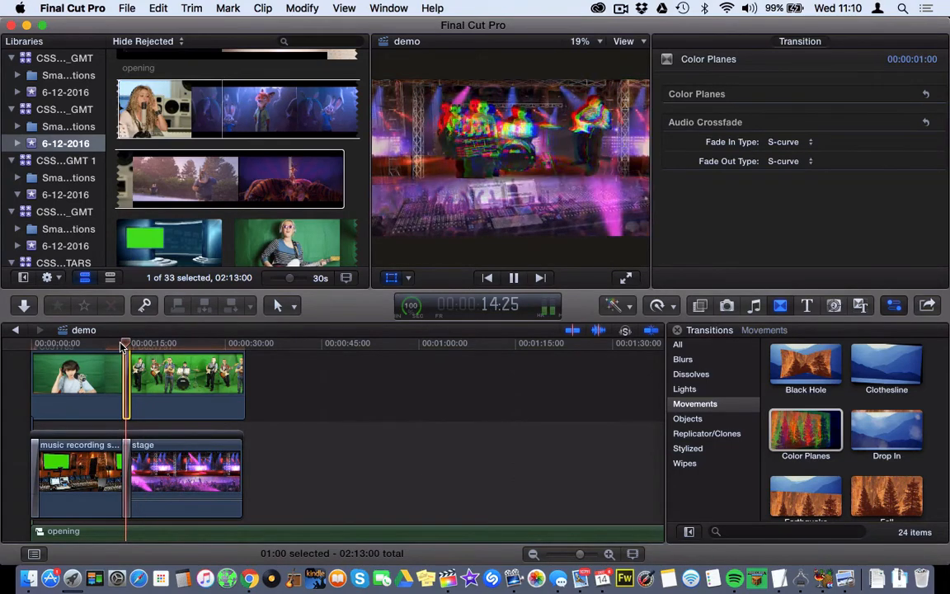
{"action": "key", "text": "space"}
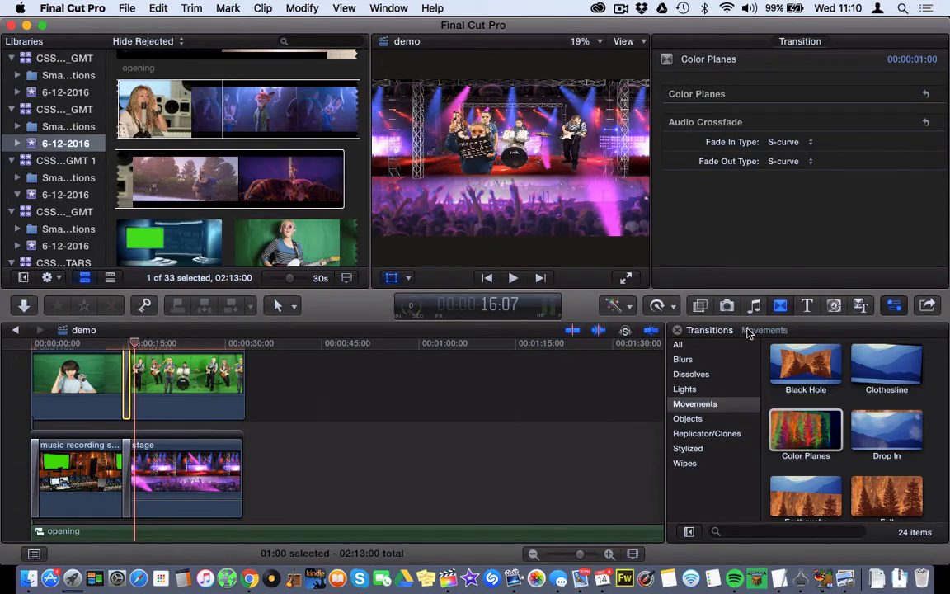
Browse the Movements and Dissolves transitions, and look through the Lower Thirds titles
{"action": "scroll", "coordinate": [834, 451], "scroll_direction": "down", "scroll_amount": 2}
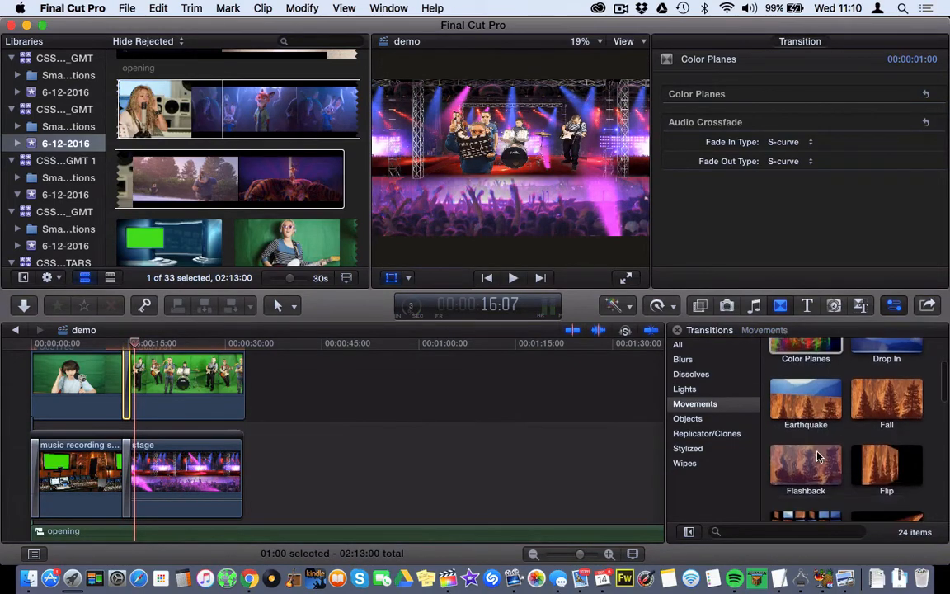
{"action": "scroll", "coordinate": [816, 456], "scroll_direction": "down", "scroll_amount": 3}
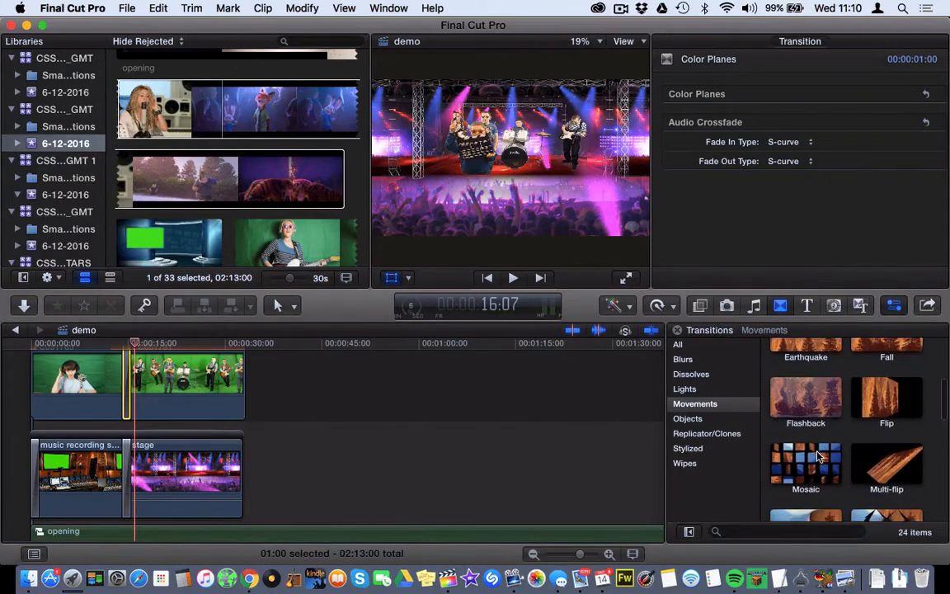
{"action": "scroll", "coordinate": [816, 456], "scroll_direction": "down", "scroll_amount": 1}
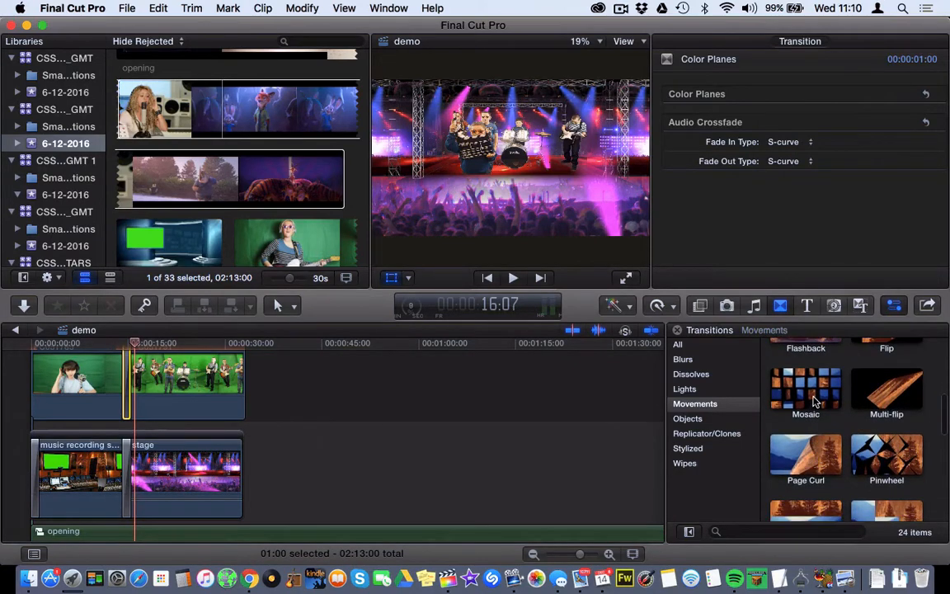
{"action": "left_click", "coordinate": [692, 375]}
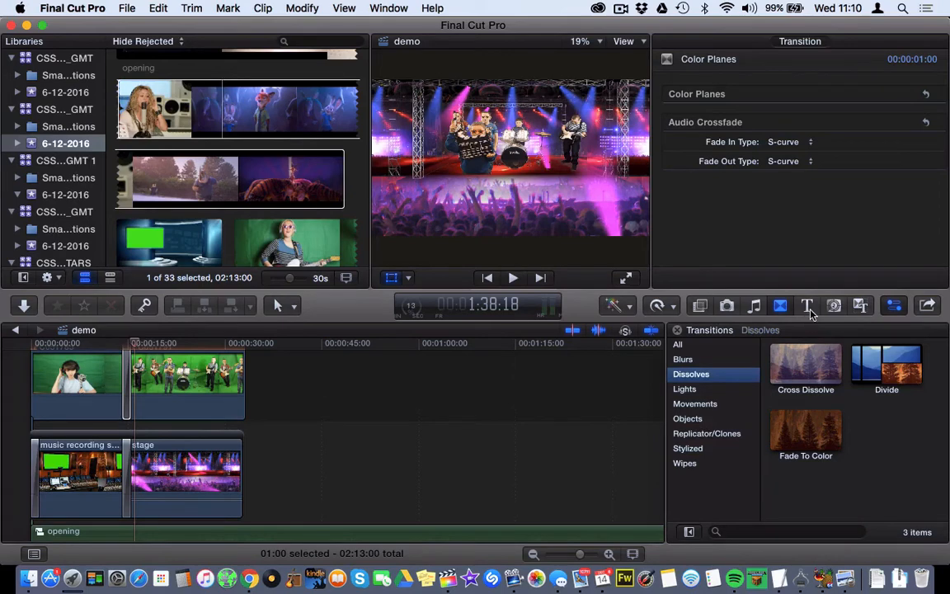
{"action": "left_click", "coordinate": [809, 309]}
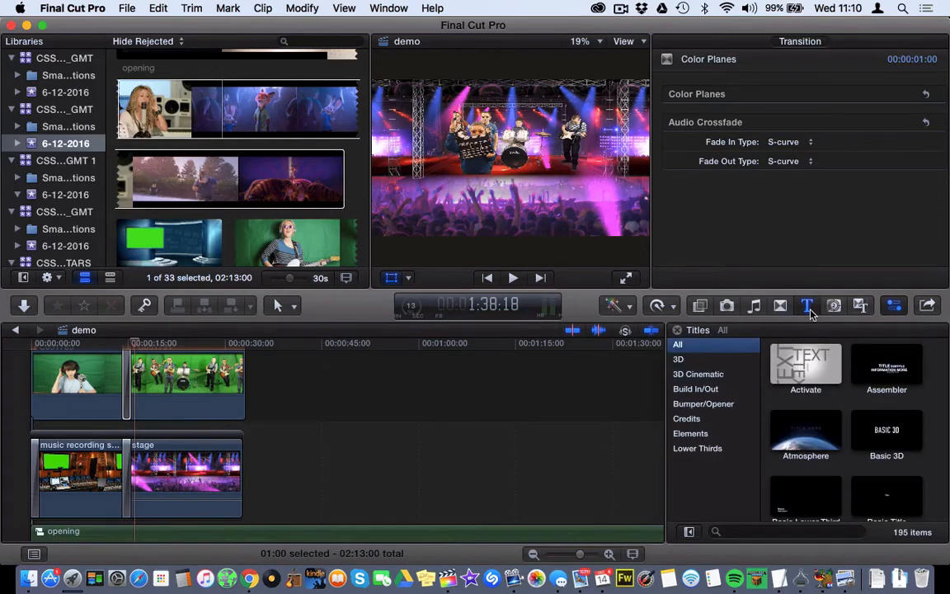
{"action": "scroll", "coordinate": [837, 452], "scroll_direction": "down", "scroll_amount": 5}
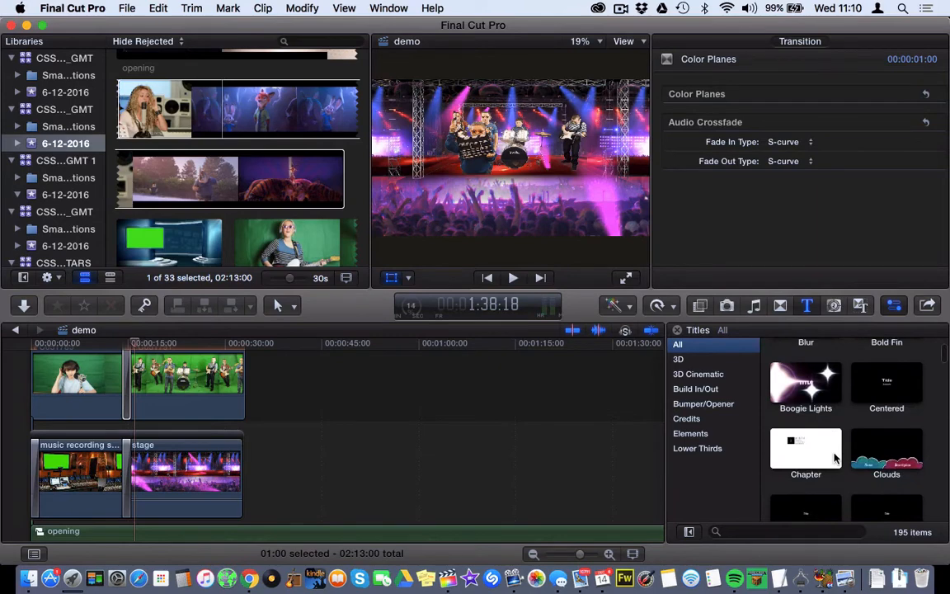
{"action": "left_click", "coordinate": [703, 449]}
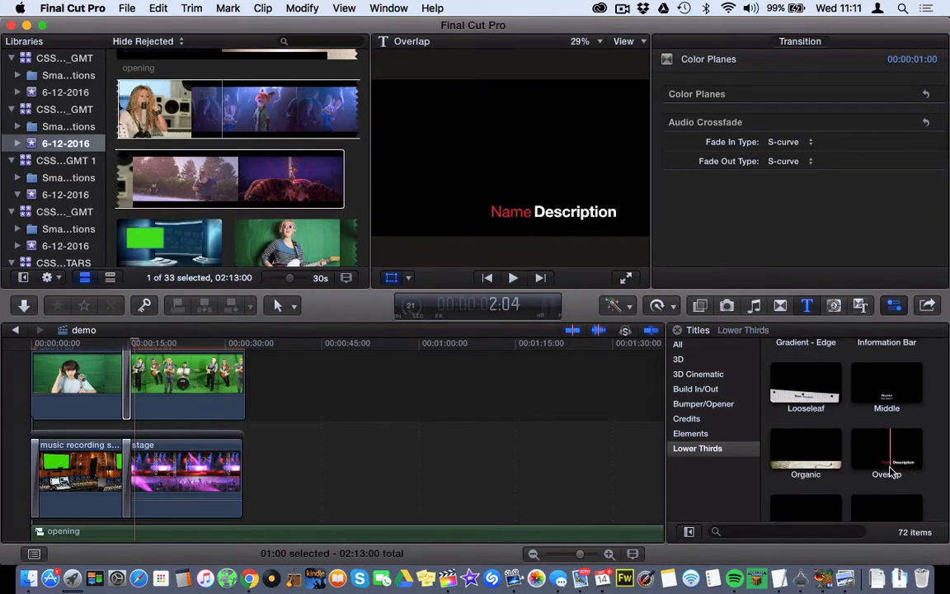
Look over the demo timeline's video and audio layers and return the playhead to the start
{"action": "scroll", "coordinate": [609, 428], "scroll_direction": "up", "scroll_amount": 5}
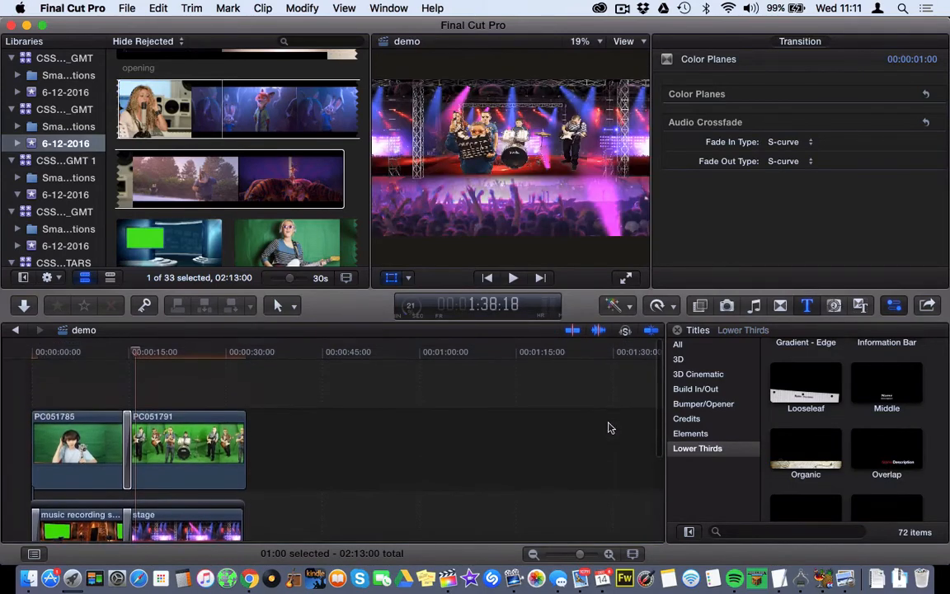
{"action": "scroll", "coordinate": [609, 427], "scroll_direction": "down", "scroll_amount": 5}
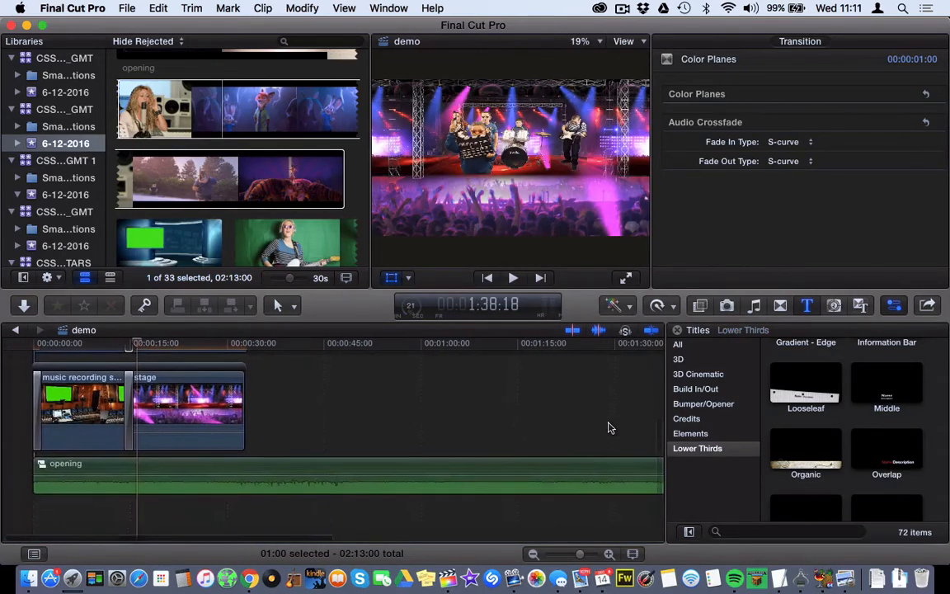
{"action": "scroll", "coordinate": [608, 428], "scroll_direction": "up", "scroll_amount": 3}
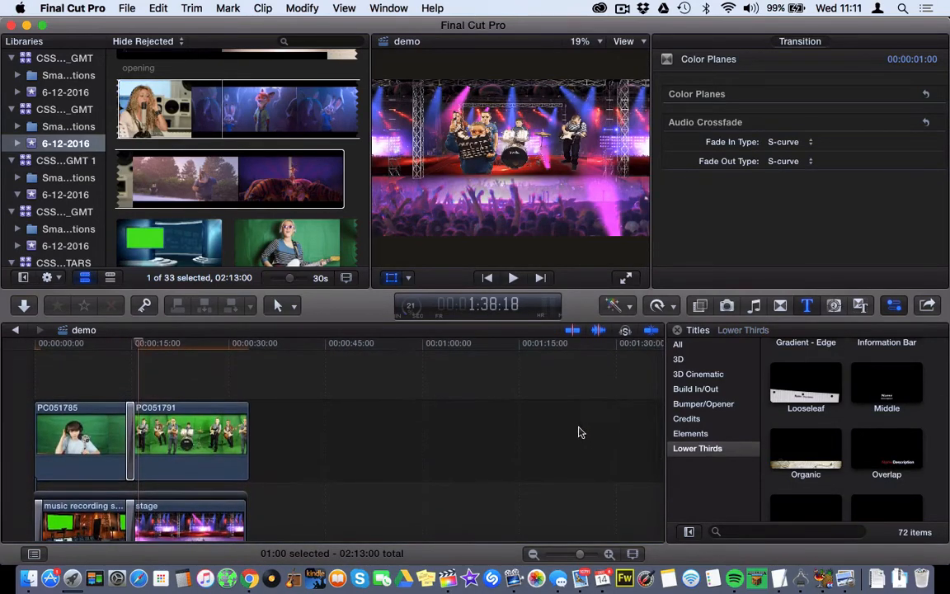
{"action": "left_click_drag", "start_coordinate": [140, 351], "coordinate": [15, 342]}
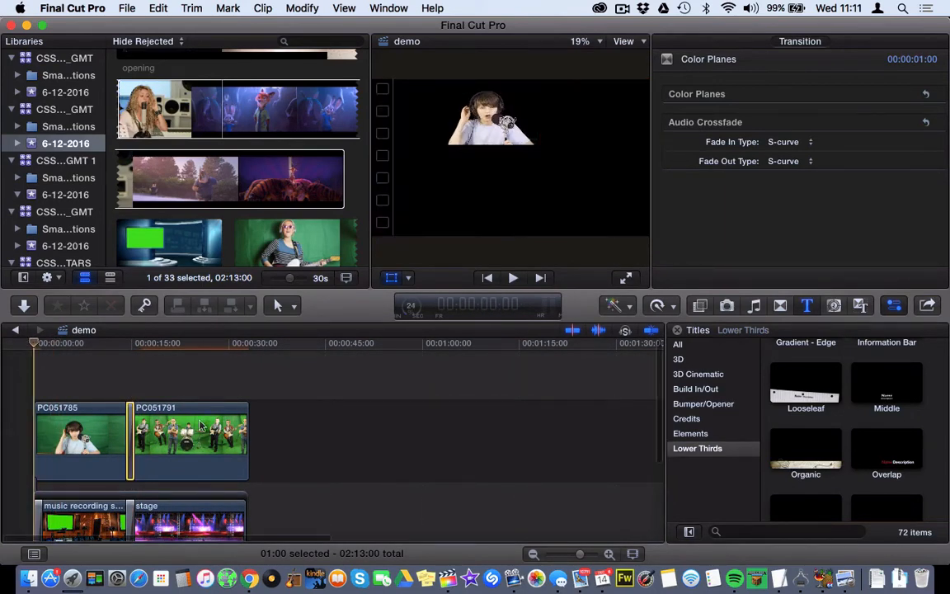
{"action": "scroll", "coordinate": [199, 424], "scroll_direction": "down", "scroll_amount": 5}
{"action": "scroll", "coordinate": [198, 425], "scroll_direction": "up", "scroll_amount": 4}
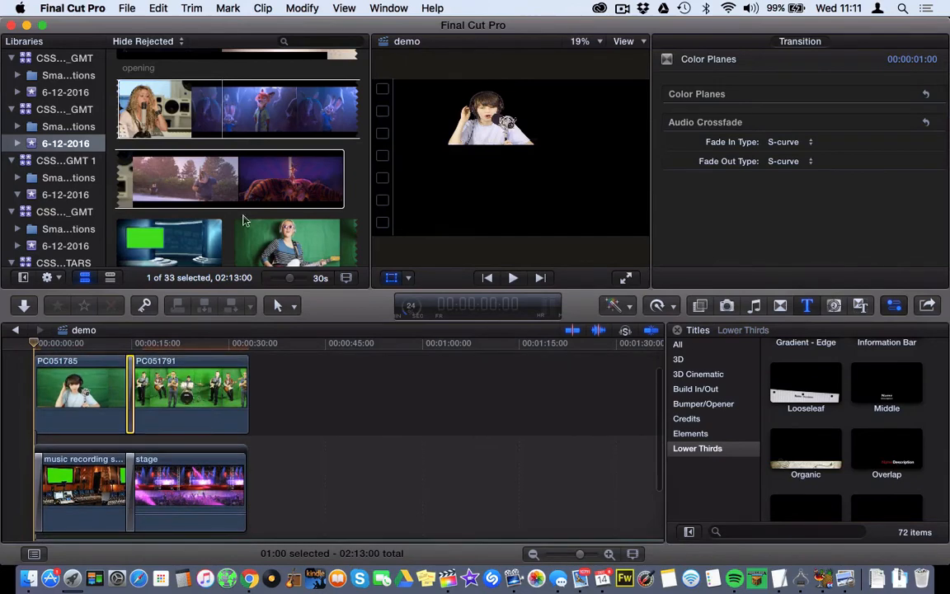
Look through the event's footage and select the New York city green-screen stock clip
{"action": "scroll", "coordinate": [243, 186], "scroll_direction": "up", "scroll_amount": 1}
{"action": "left_click", "coordinate": [243, 186]}
{"action": "scroll", "coordinate": [243, 188], "scroll_direction": "up", "scroll_amount": 10}
{"action": "scroll", "coordinate": [243, 190], "scroll_direction": "down", "scroll_amount": 5}
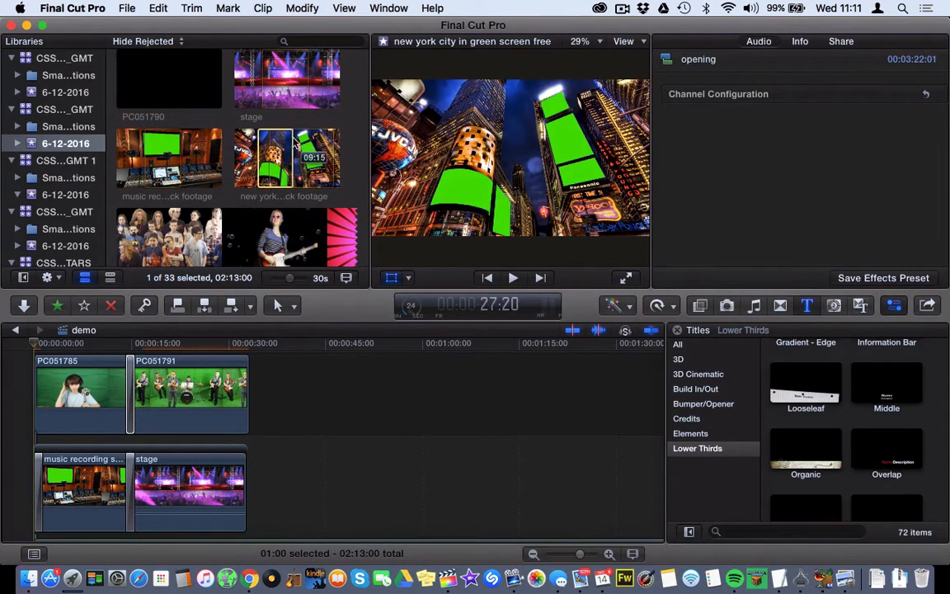
{"action": "left_click", "coordinate": [330, 159]}
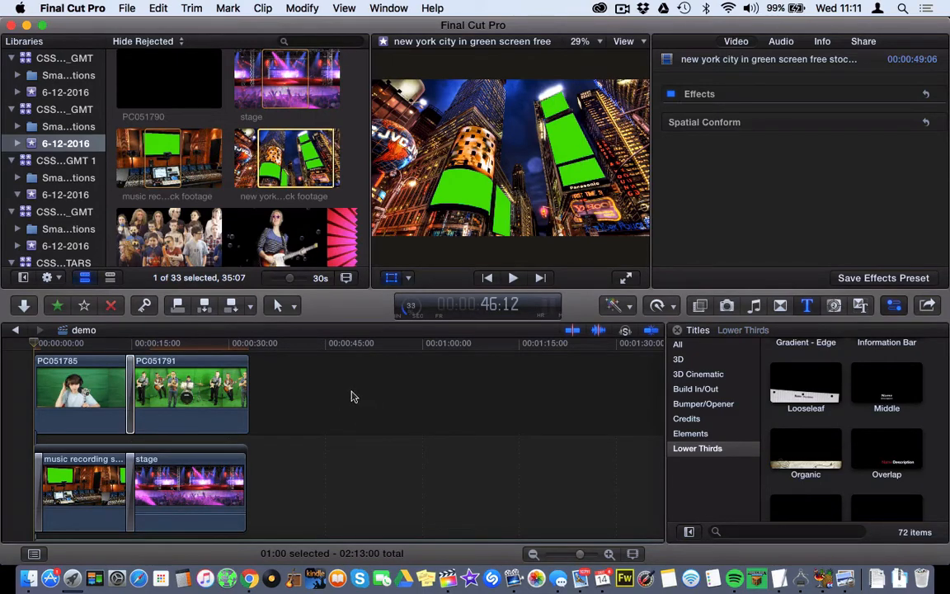
Open the library CSSSSUPERSTARS 20161208_0201_GMT and bring up its CSSS project timeline
{"action": "scroll", "coordinate": [350, 397], "scroll_direction": "up", "scroll_amount": 1}
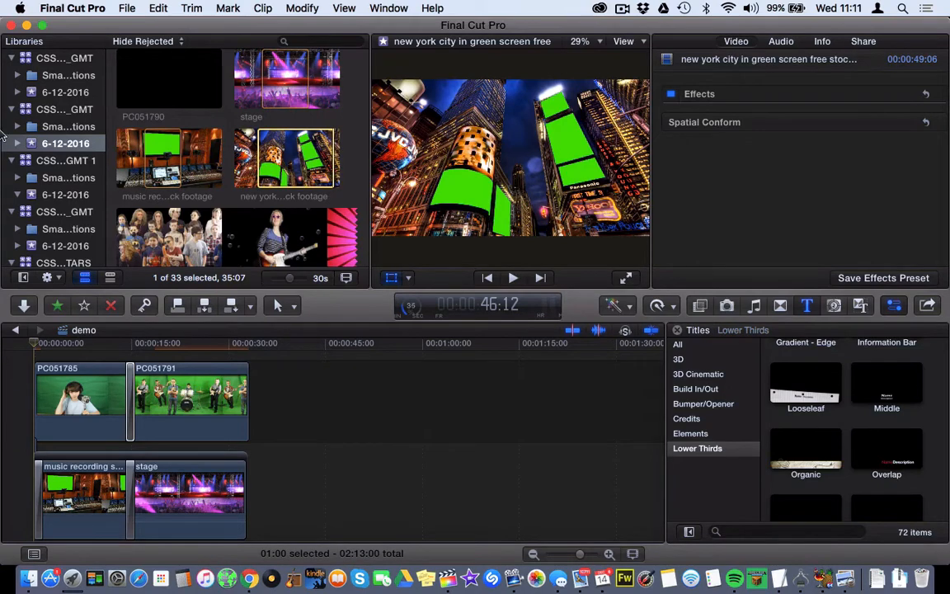
{"action": "left_click", "coordinate": [65, 58]}
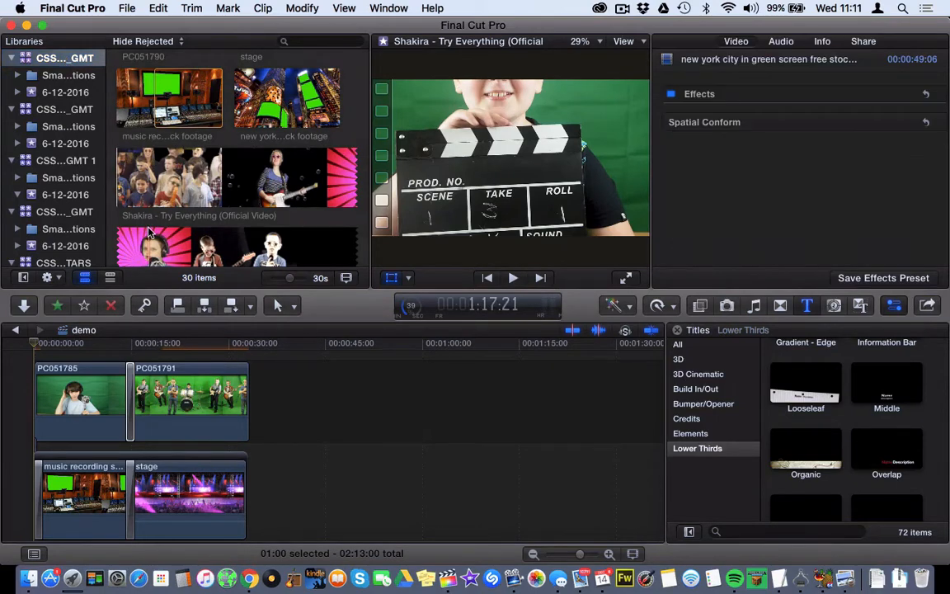
{"action": "left_click", "coordinate": [115, 7]}
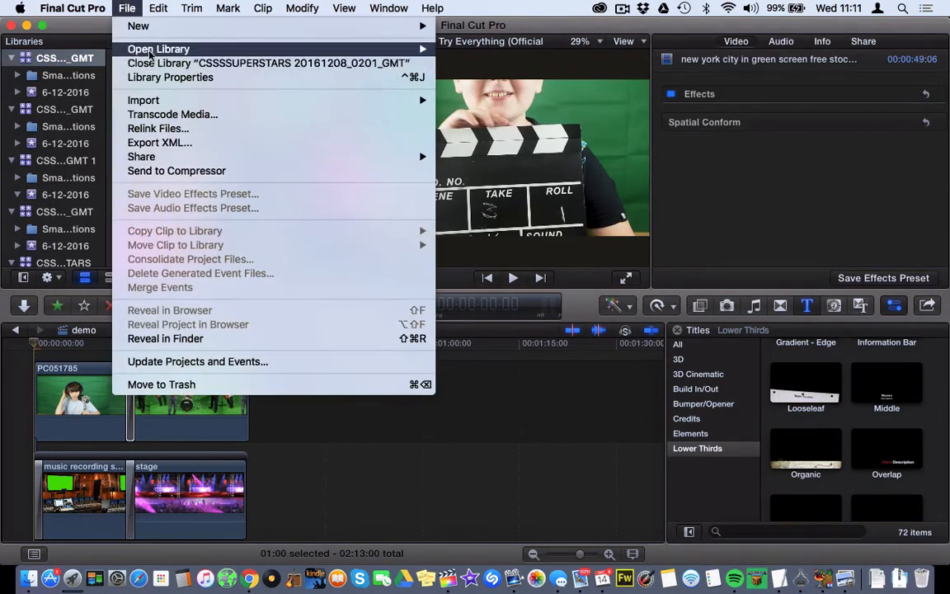
{"action": "mouse_move", "coordinate": [150, 53]}
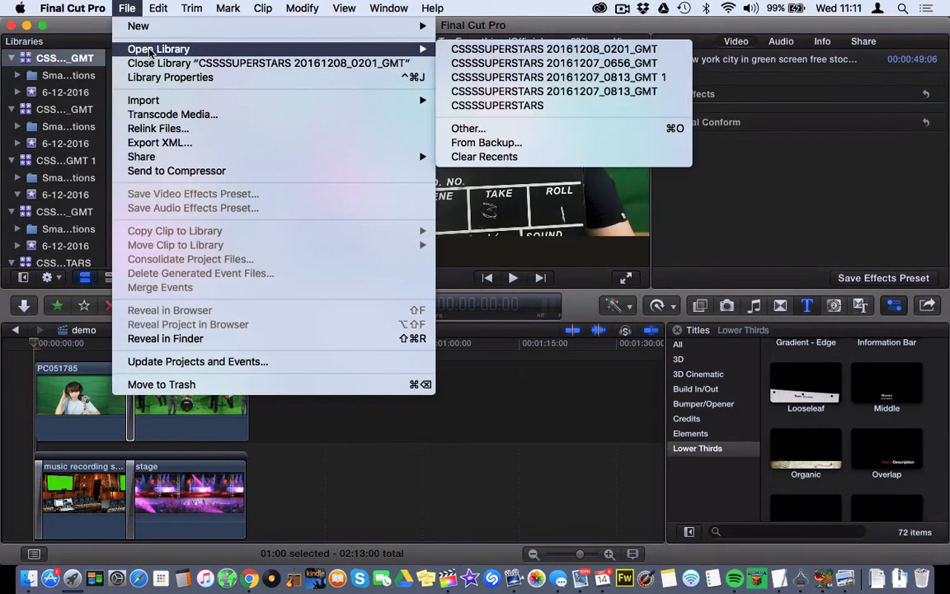
{"action": "left_click", "coordinate": [598, 51]}
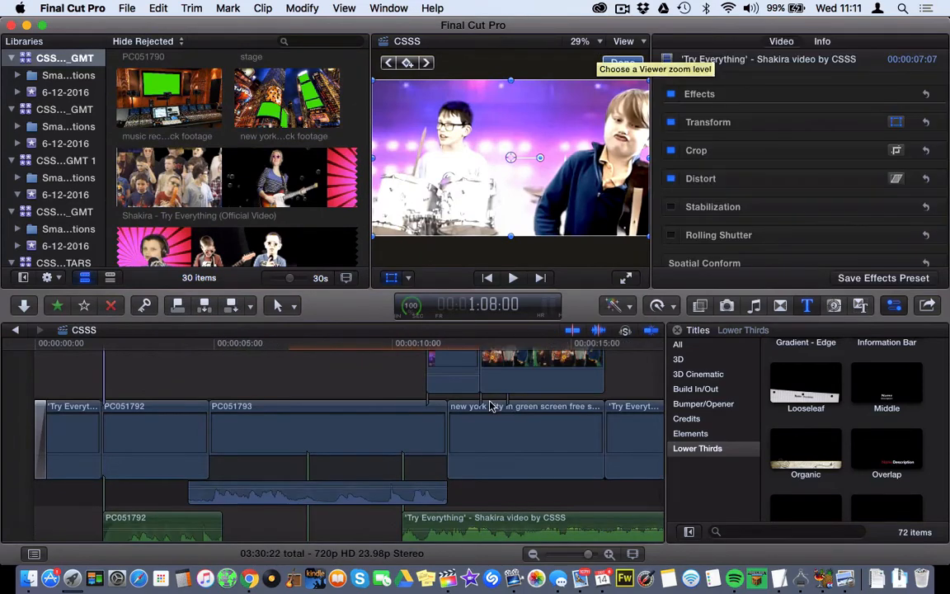
Examine the stacked video, title and audio clips of the CSSS project and play it from the beginning to about 5:14
{"action": "scroll", "coordinate": [491, 406], "scroll_direction": "up", "scroll_amount": 5}
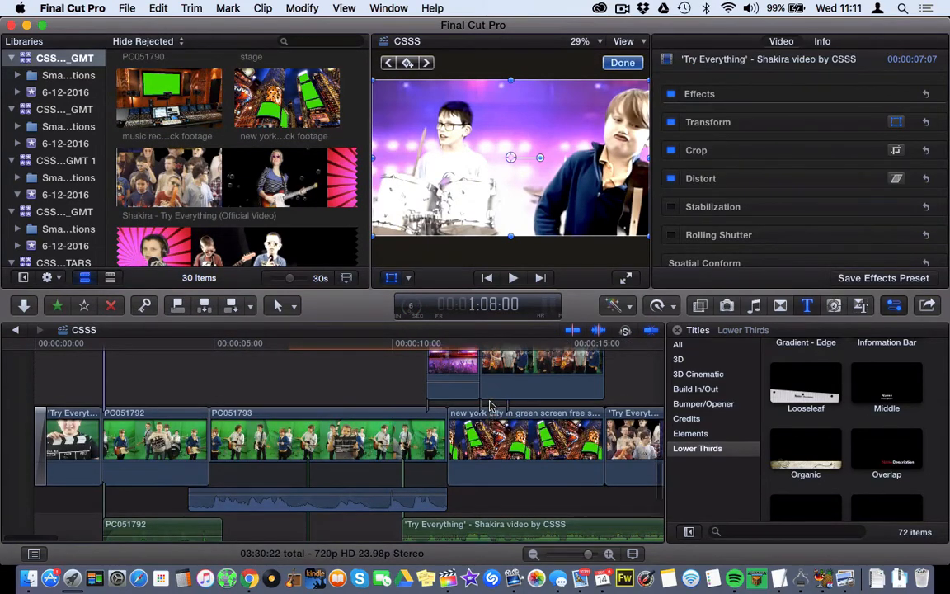
{"action": "scroll", "coordinate": [490, 406], "scroll_direction": "down", "scroll_amount": 5}
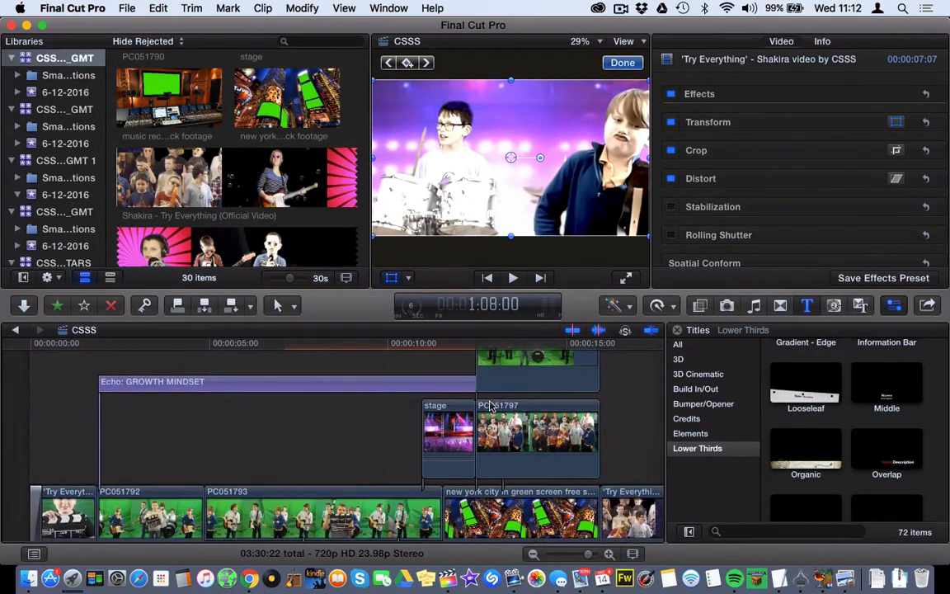
{"action": "scroll", "coordinate": [489, 405], "scroll_direction": "down", "scroll_amount": 3}
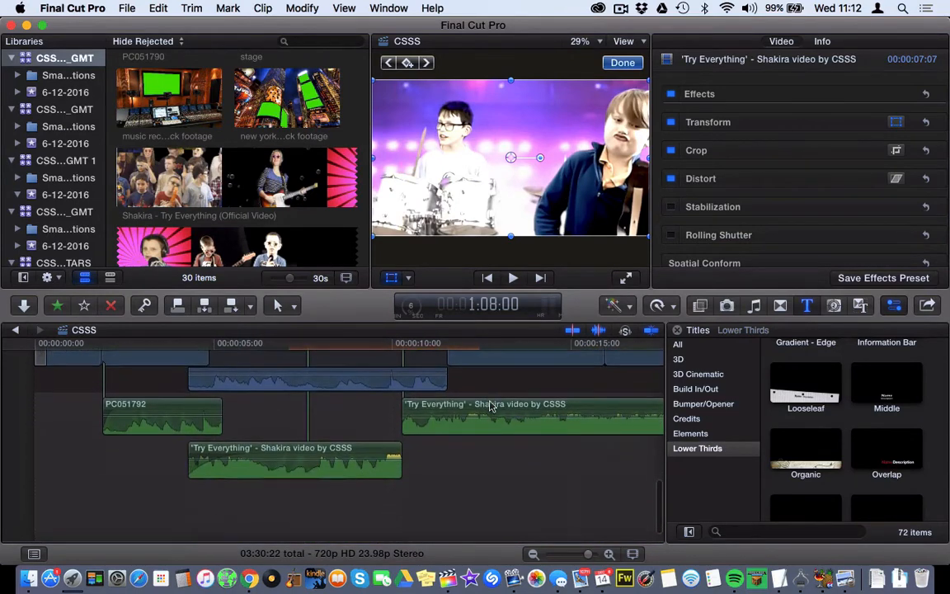
{"action": "scroll", "coordinate": [490, 406], "scroll_direction": "up", "scroll_amount": 5}
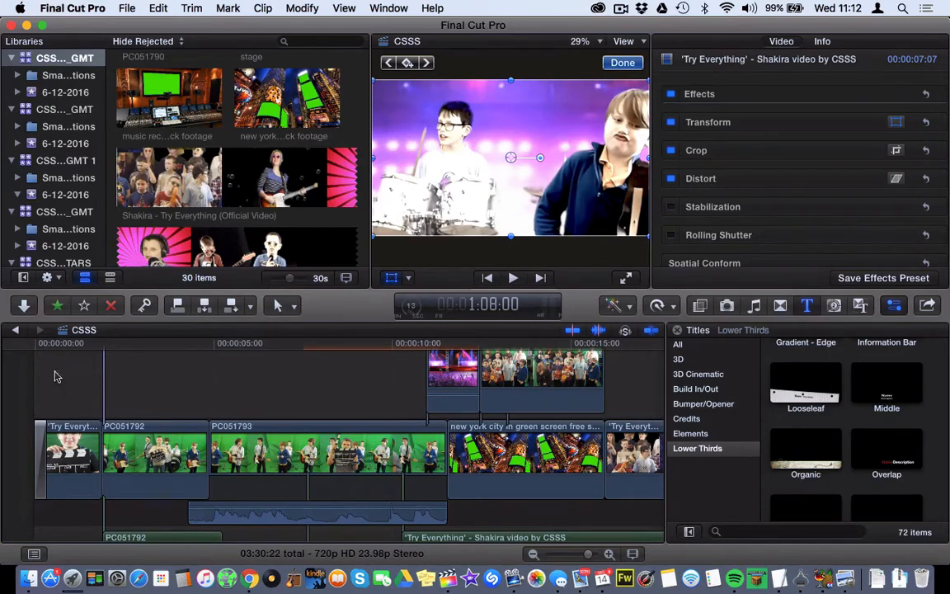
{"action": "scroll", "coordinate": [120, 389], "scroll_direction": "up", "scroll_amount": 3}
{"action": "scroll", "coordinate": [121, 389], "scroll_direction": "down", "scroll_amount": 6}
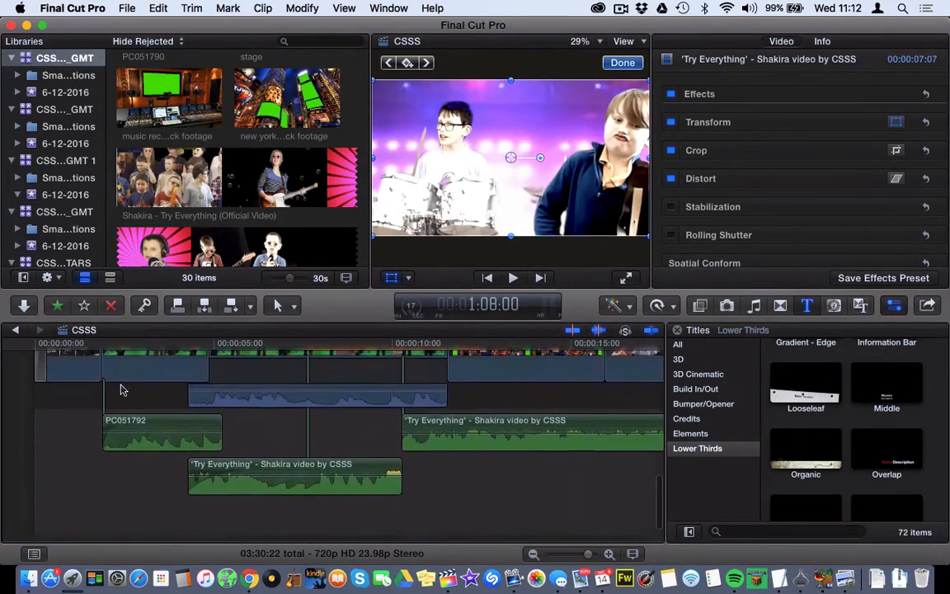
{"action": "left_click", "coordinate": [487, 279]}
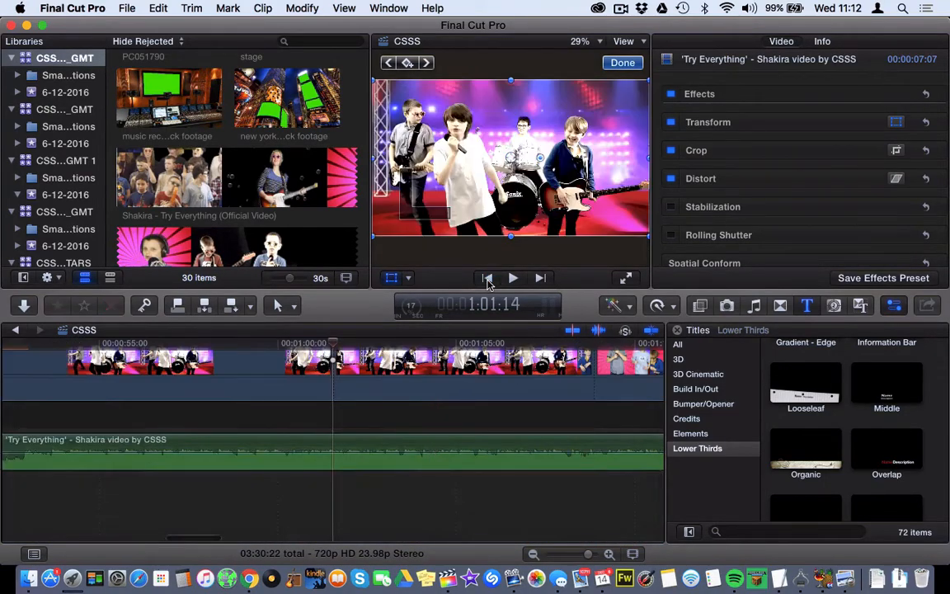
{"action": "left_click_drag", "start_coordinate": [332, 347], "coordinate": [4, 345]}
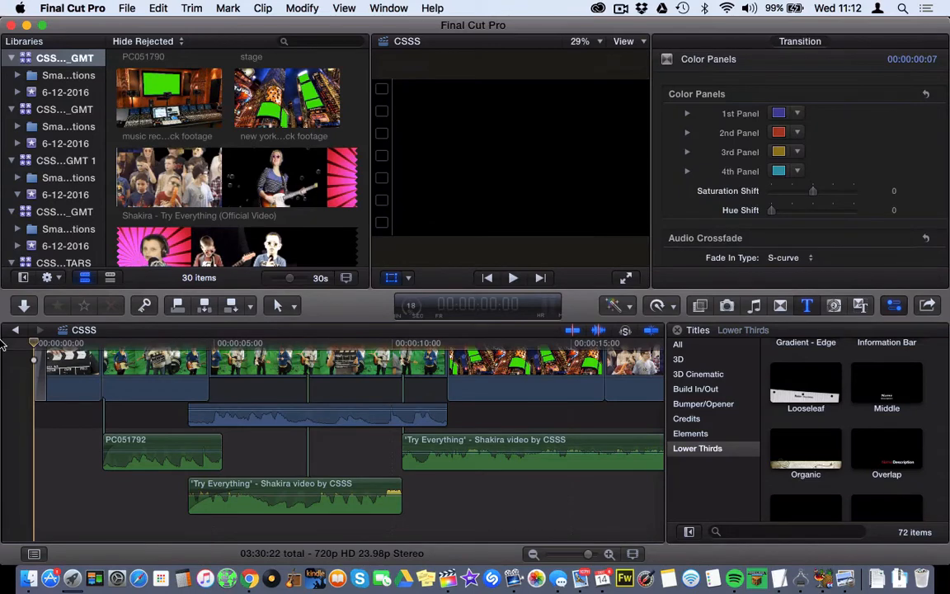
{"action": "key", "text": "space"}
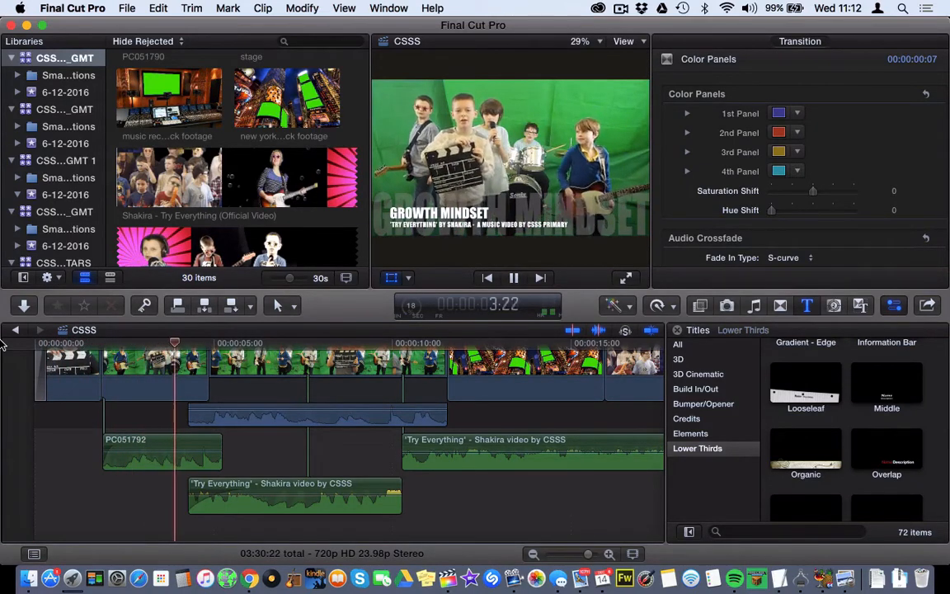
{"action": "key", "text": "space"}
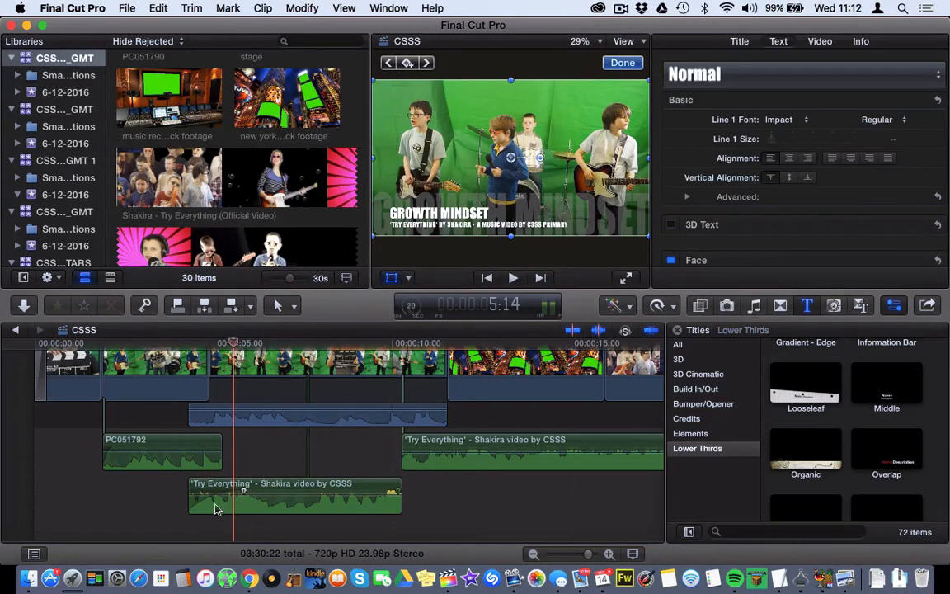
Select the detached PC051792 audio clip and play the project from 1:21 to 3:13
{"action": "left_click_drag", "start_coordinate": [224, 345], "coordinate": [101, 340]}
{"action": "left_click", "coordinate": [169, 449]}
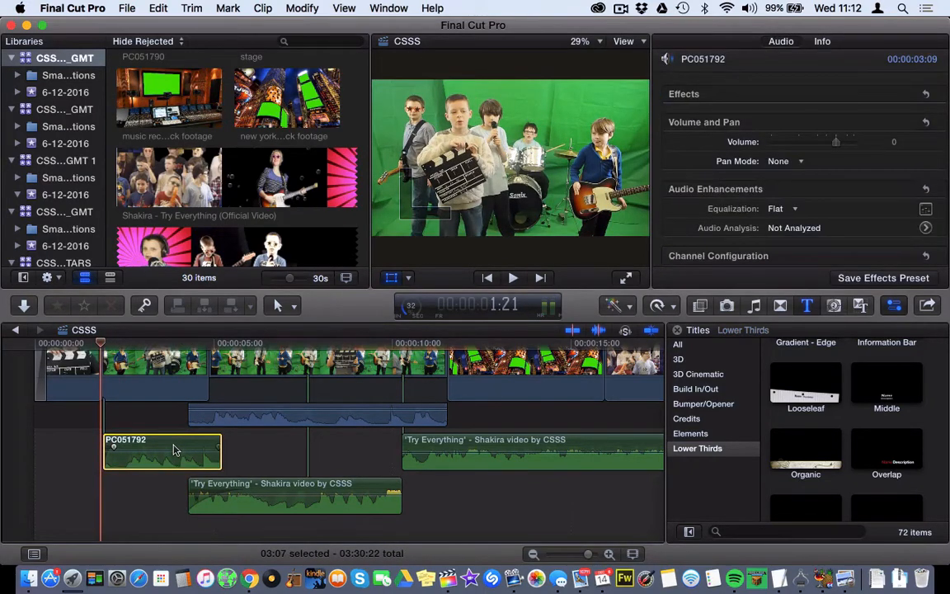
{"action": "key", "text": "space"}
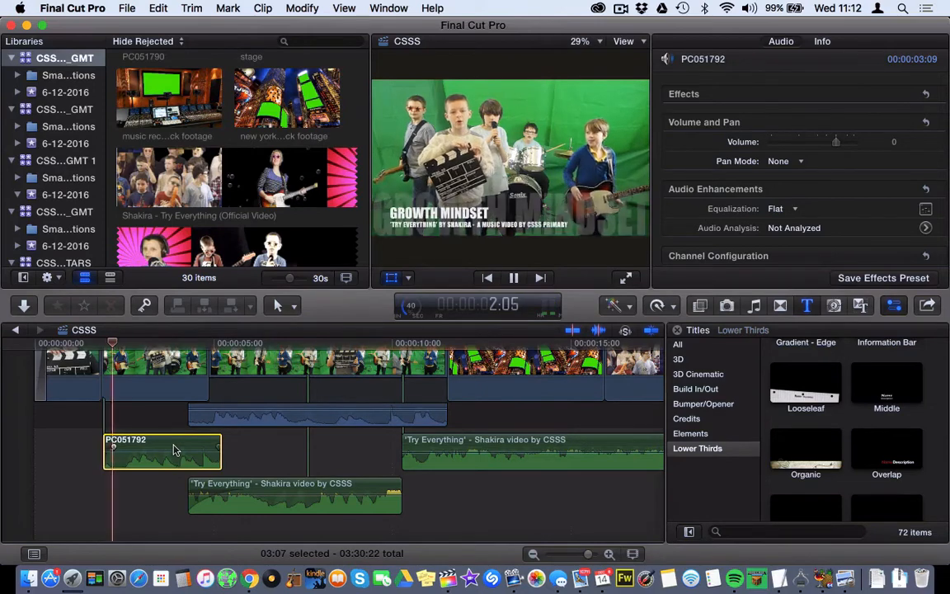
{"action": "key", "text": "space"}
{"action": "scroll", "coordinate": [174, 449], "scroll_direction": "up", "scroll_amount": 5}
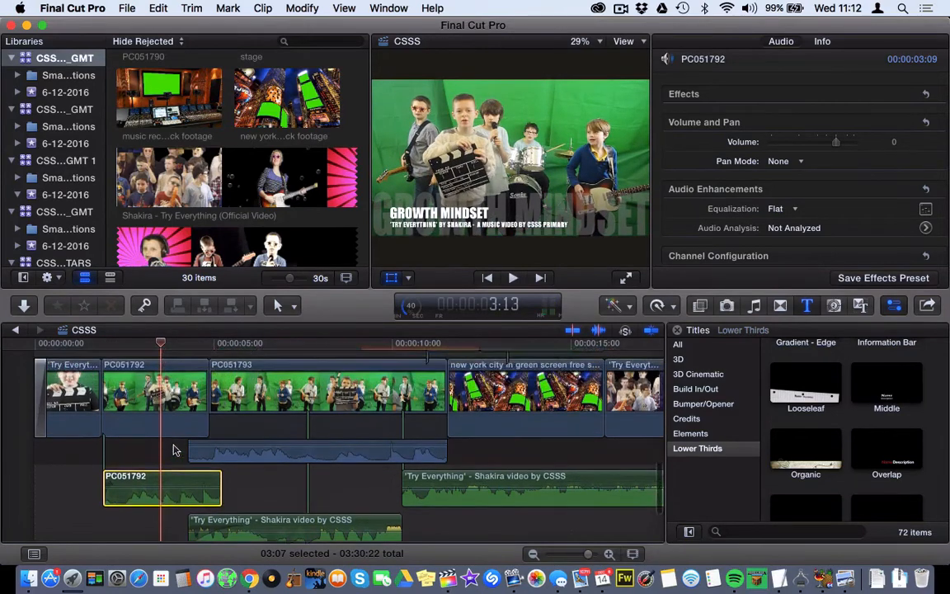
Select the Echo: GROWTH MINDSET title and scrub past the stage clip at 11:13 to the New York scene at 12:11
{"action": "left_click", "coordinate": [161, 390]}
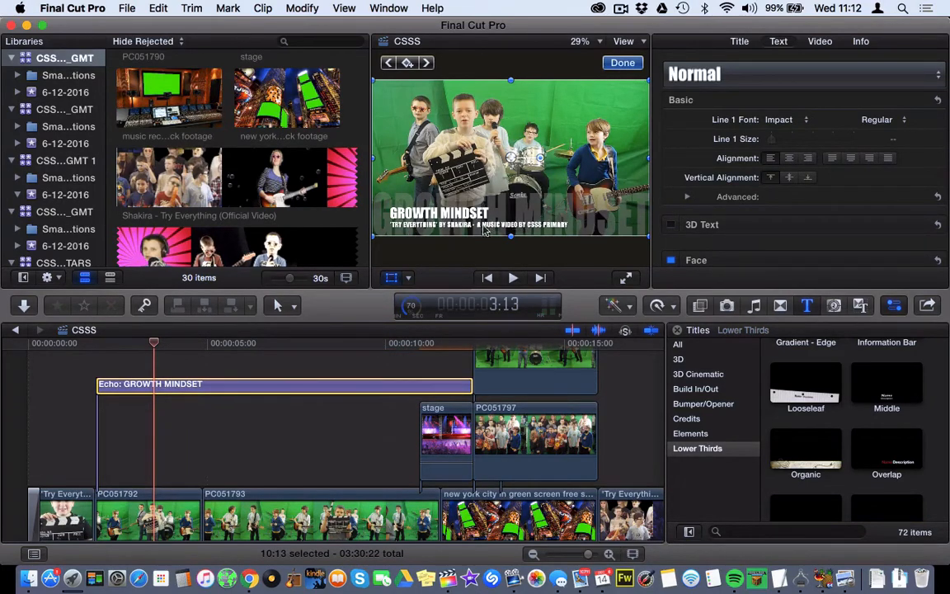
{"action": "scroll", "coordinate": [369, 435], "scroll_direction": "right", "scroll_amount": 5}
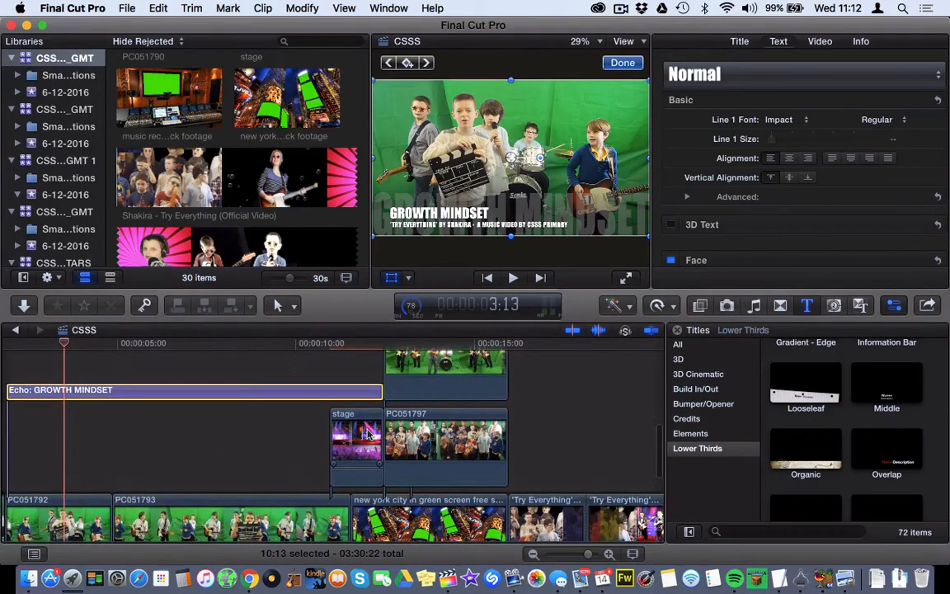
{"action": "left_click_drag", "start_coordinate": [65, 344], "coordinate": [357, 380]}
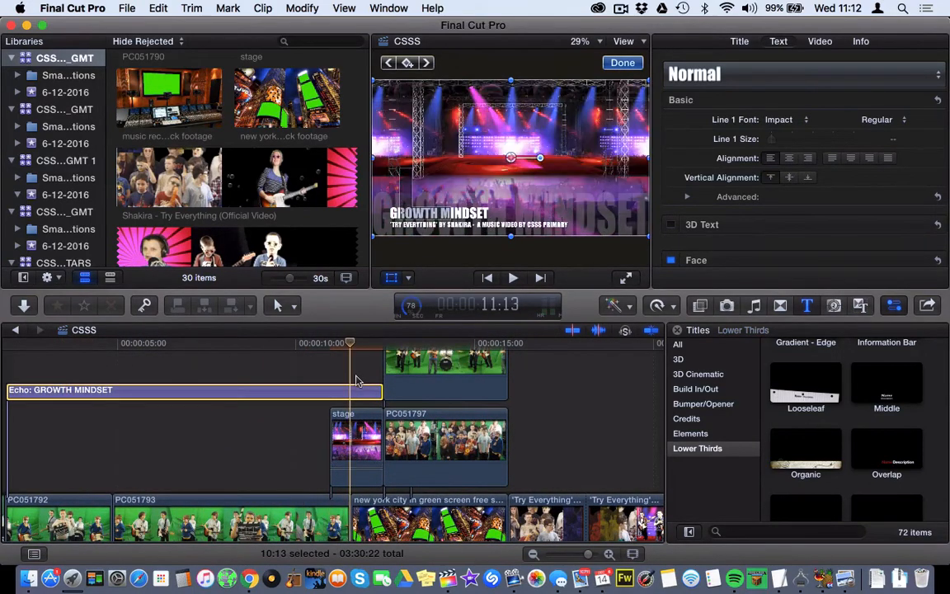
{"action": "scroll", "coordinate": [309, 446], "scroll_direction": "right", "scroll_amount": 5}
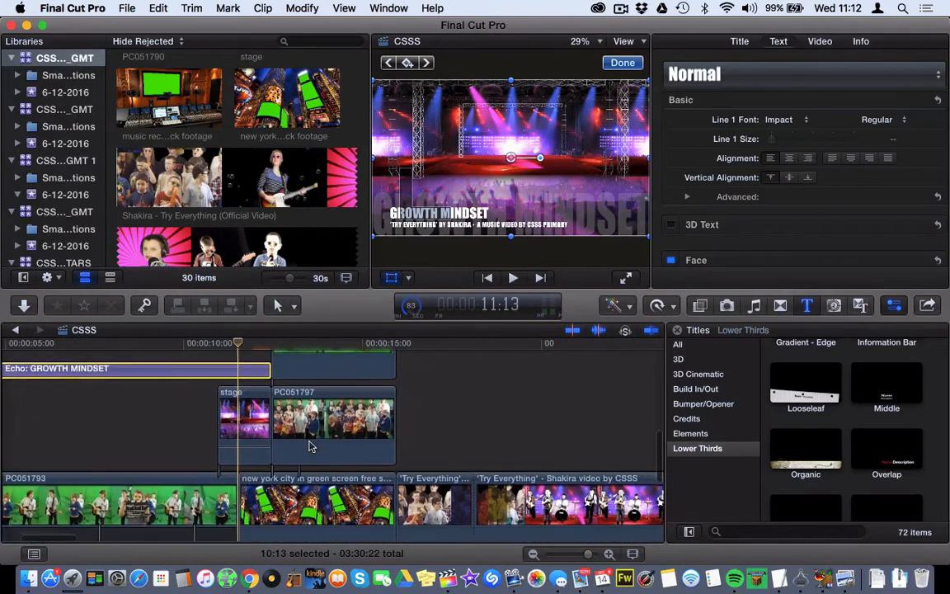
{"action": "left_click_drag", "start_coordinate": [266, 345], "coordinate": [299, 347]}
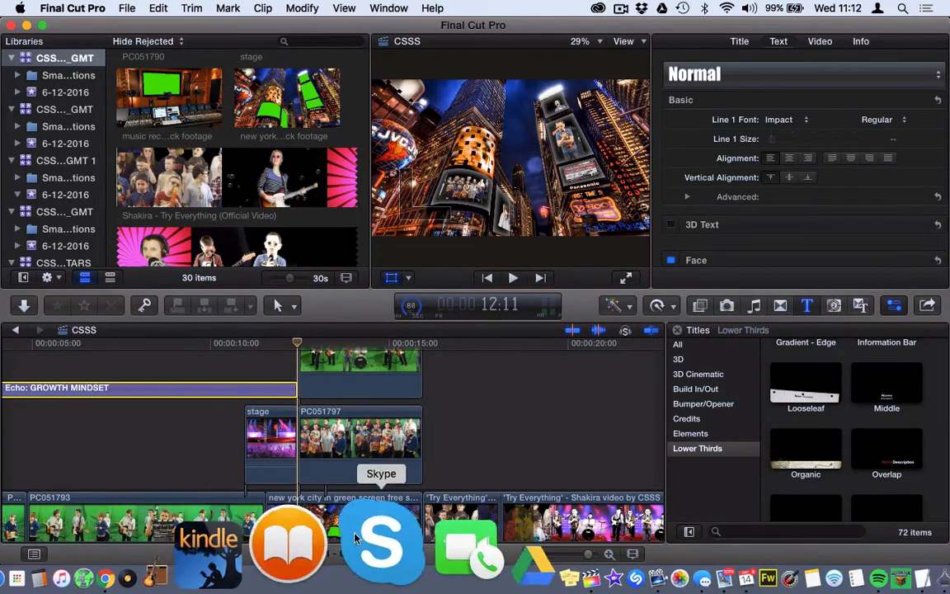
Inspect the keyed New York city clip and the PC051797, PC051791, PC051785 and PC051788 layers stacked above it, selecting each one
{"action": "scroll", "coordinate": [368, 498], "scroll_direction": "down", "scroll_amount": 2}
{"action": "scroll", "coordinate": [367, 499], "scroll_direction": "down", "scroll_amount": 2}
{"action": "scroll", "coordinate": [367, 499], "scroll_direction": "left", "scroll_amount": 2}
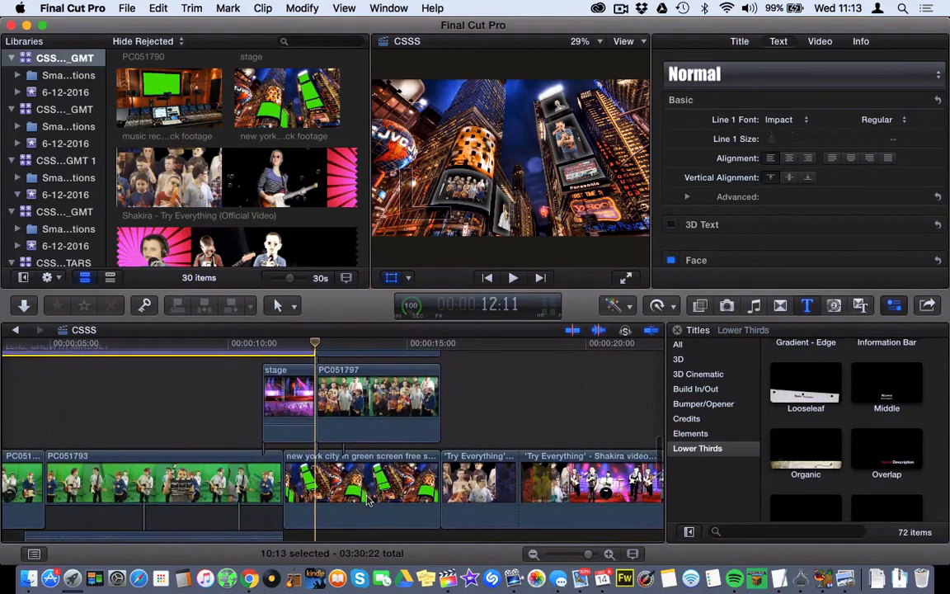
{"action": "left_click", "coordinate": [363, 470]}
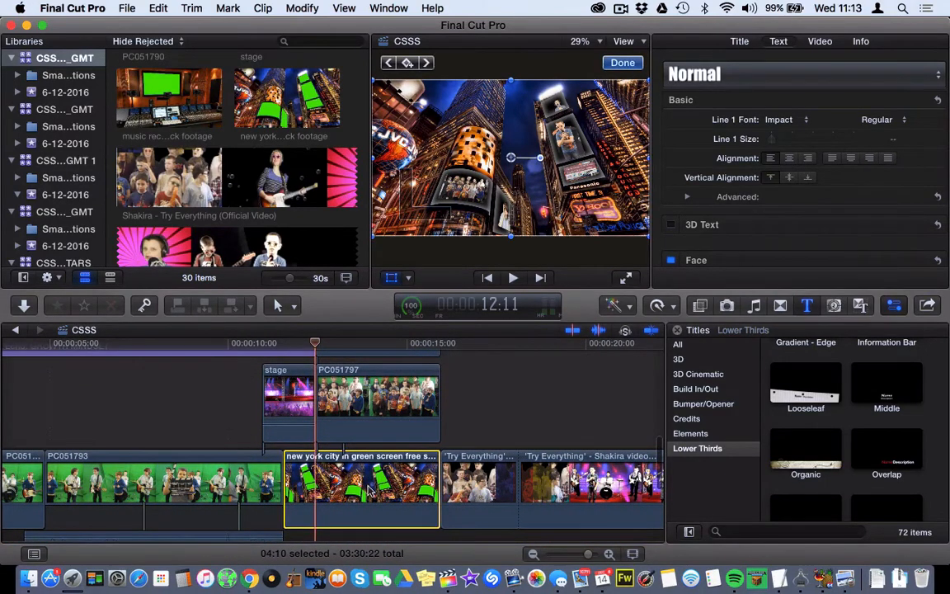
{"action": "scroll", "coordinate": [375, 493], "scroll_direction": "up", "scroll_amount": 5}
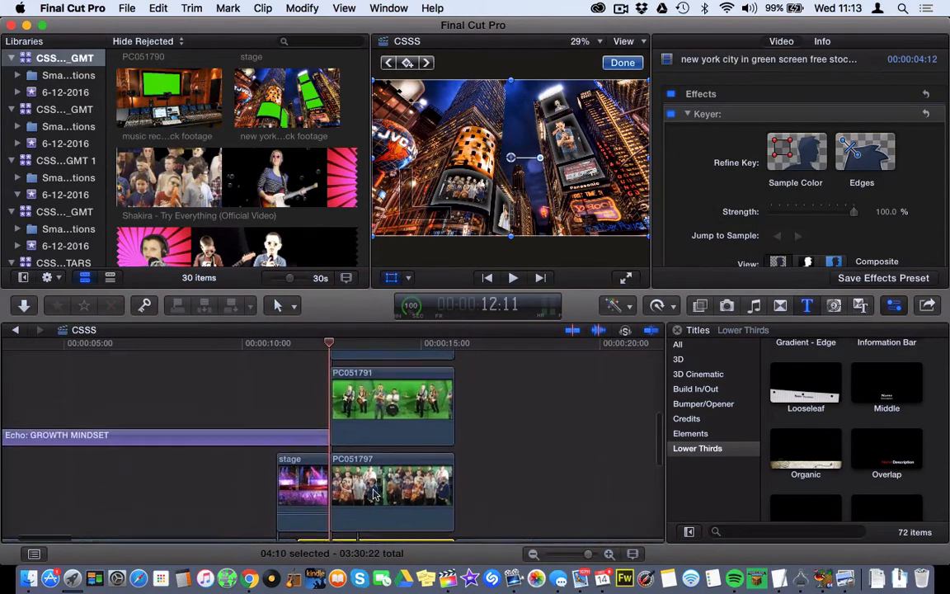
{"action": "left_click", "coordinate": [375, 493]}
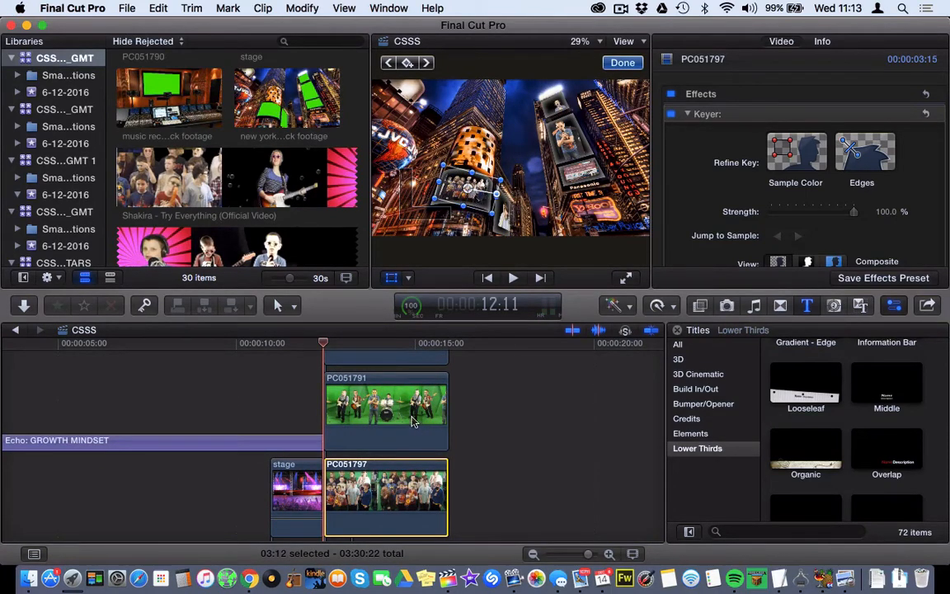
{"action": "scroll", "coordinate": [414, 422], "scroll_direction": "up", "scroll_amount": 2}
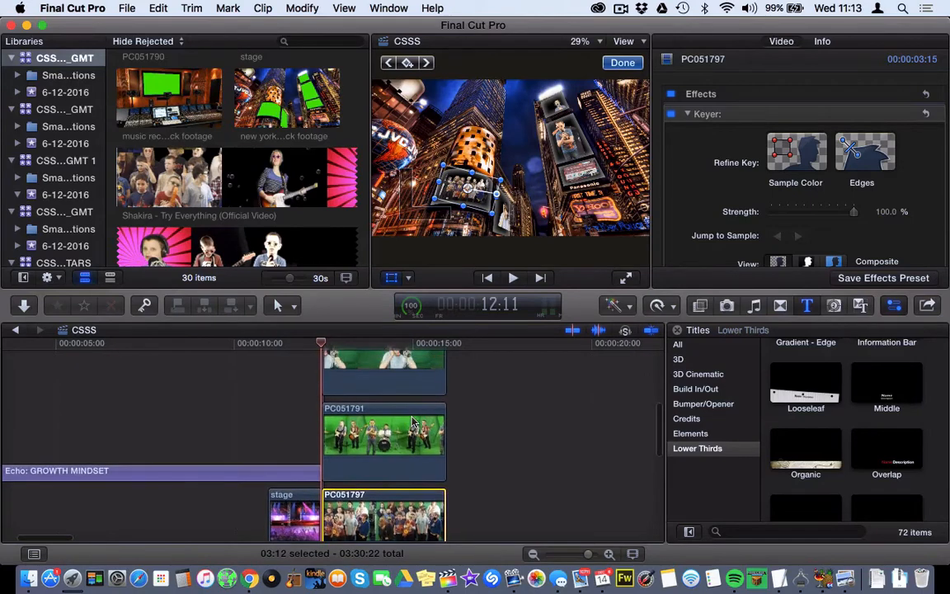
{"action": "left_click", "coordinate": [414, 422]}
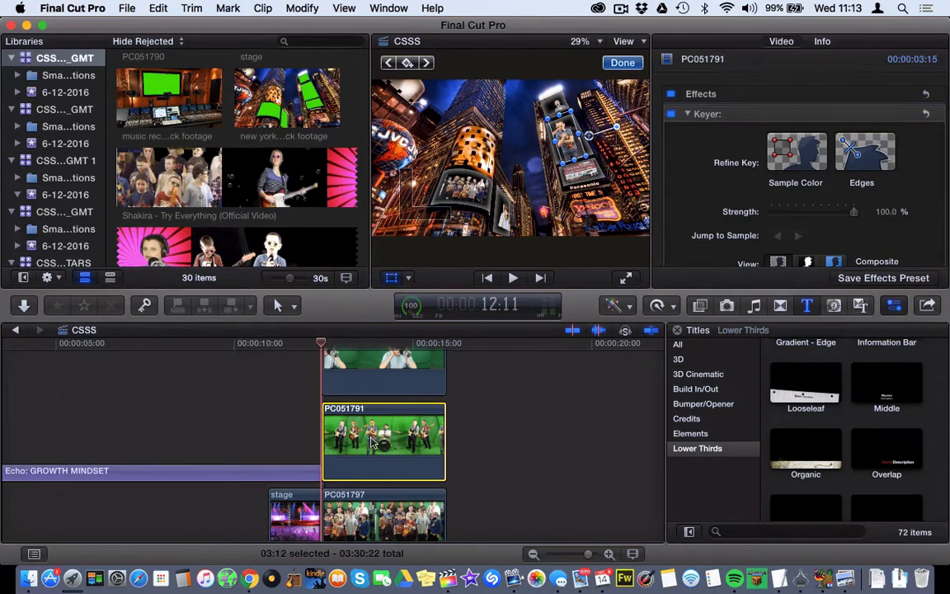
{"action": "scroll", "coordinate": [371, 443], "scroll_direction": "up", "scroll_amount": 5}
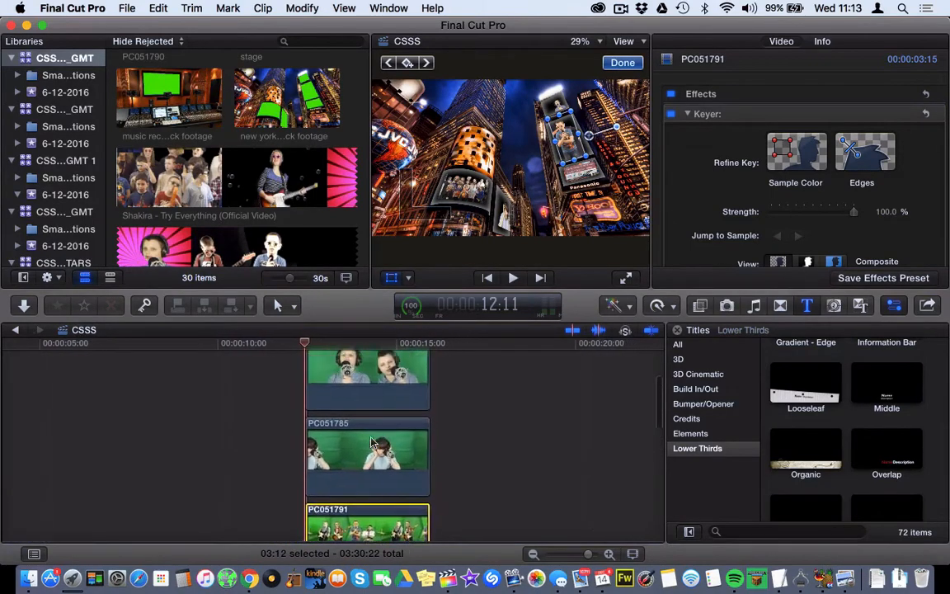
{"action": "left_click", "coordinate": [371, 454]}
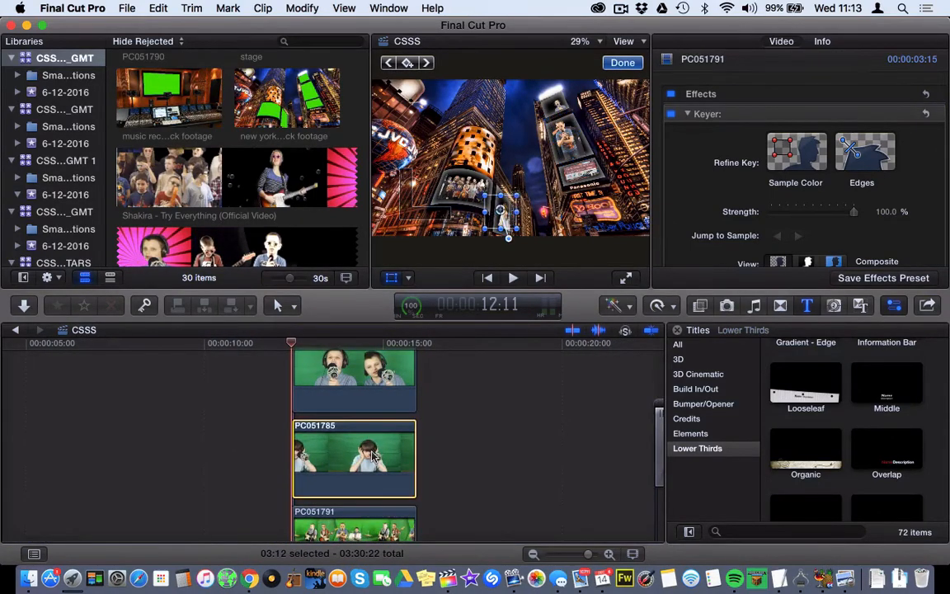
{"action": "left_click", "coordinate": [359, 372]}
{"action": "scroll", "coordinate": [359, 371], "scroll_direction": "up", "scroll_amount": 4}
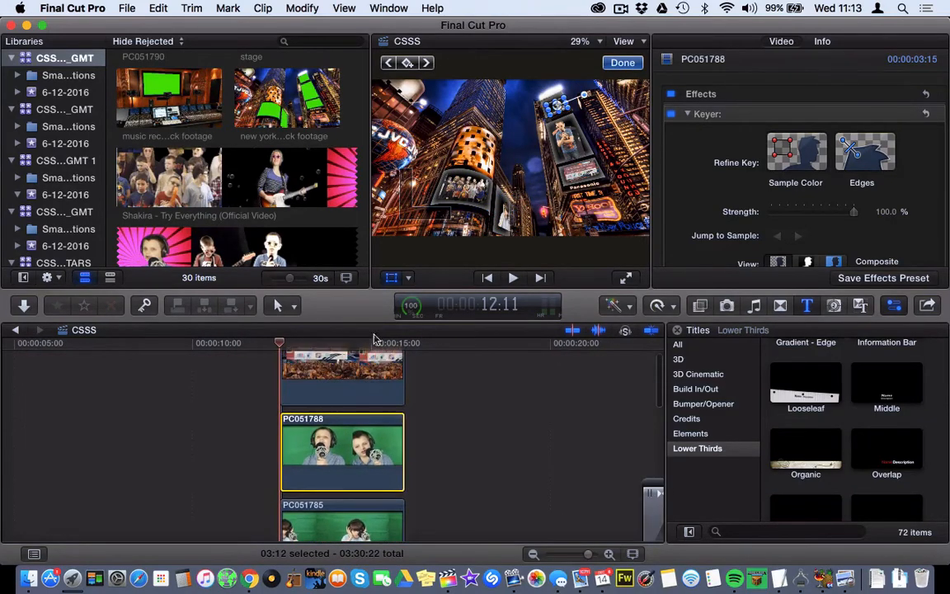
Scrub within the New York scene to 13:05 and inspect the topmost layer, File_000
{"action": "left_click", "coordinate": [541, 425]}
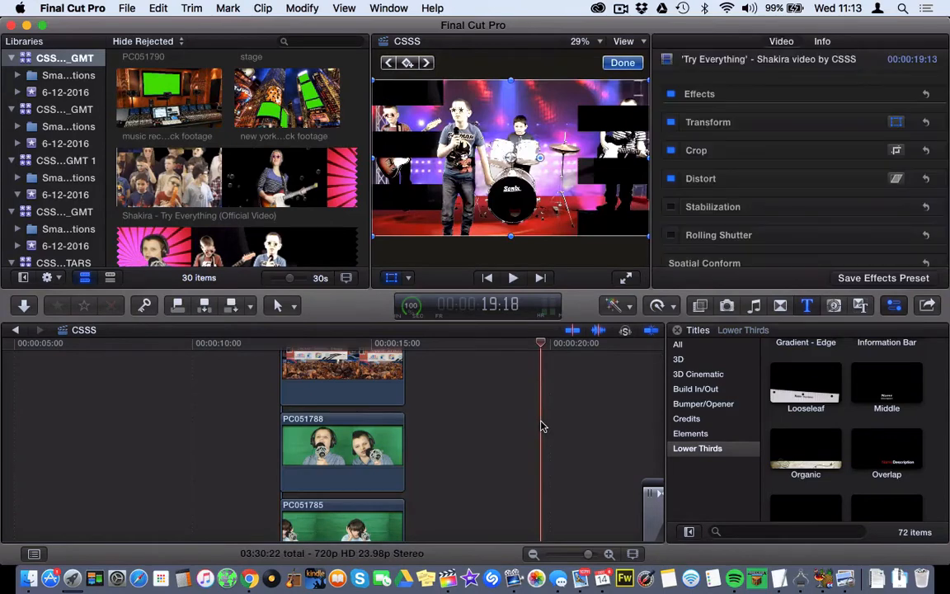
{"action": "left_click_drag", "start_coordinate": [541, 348], "coordinate": [318, 361]}
{"action": "left_click", "coordinate": [318, 360]}
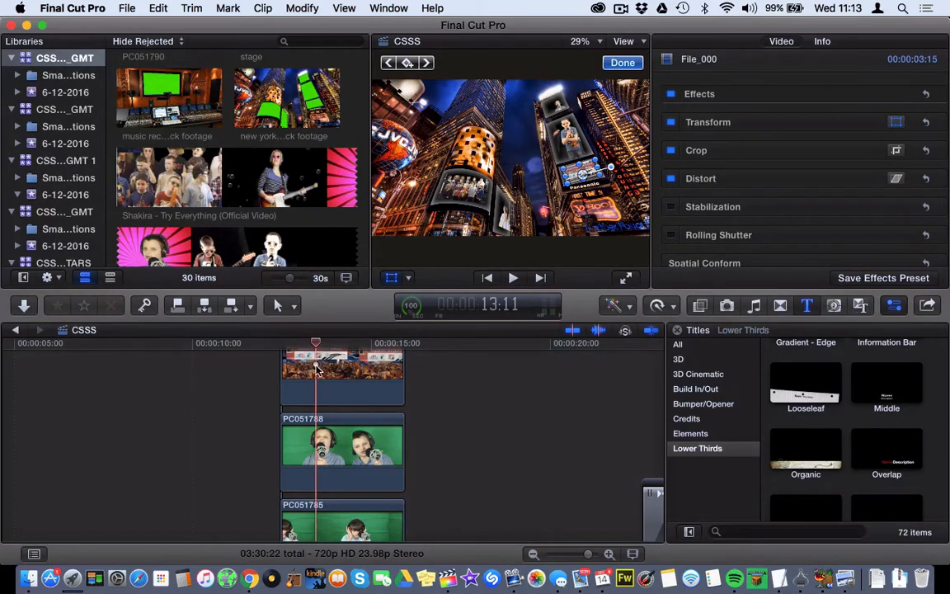
{"action": "scroll", "coordinate": [419, 417], "scroll_direction": "up", "scroll_amount": 2}
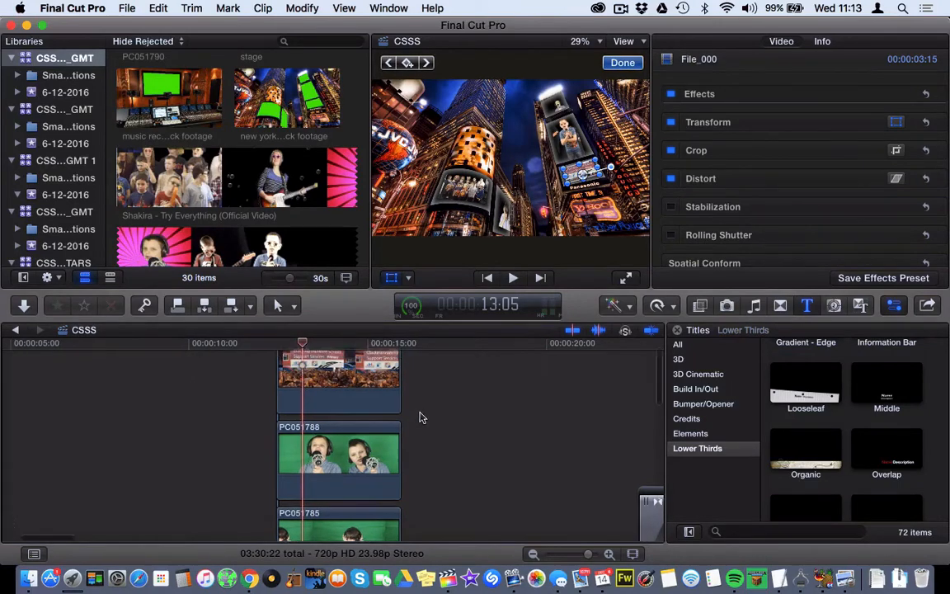
{"action": "scroll", "coordinate": [420, 418], "scroll_direction": "up", "scroll_amount": 3}
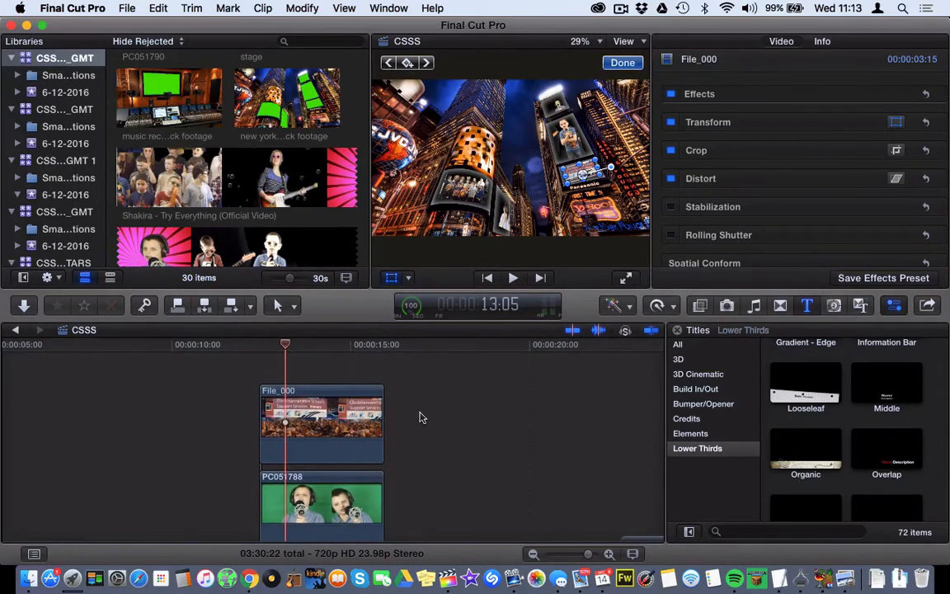
{"action": "scroll", "coordinate": [419, 417], "scroll_direction": "left", "scroll_amount": 1}
{"action": "scroll", "coordinate": [420, 417], "scroll_direction": "down", "scroll_amount": 2}
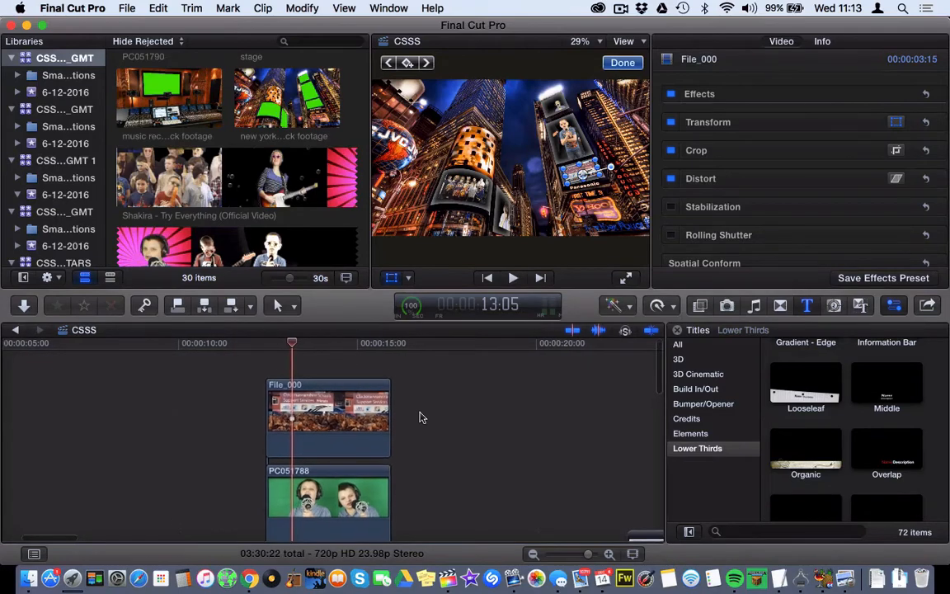
{"action": "left_click", "coordinate": [349, 421]}
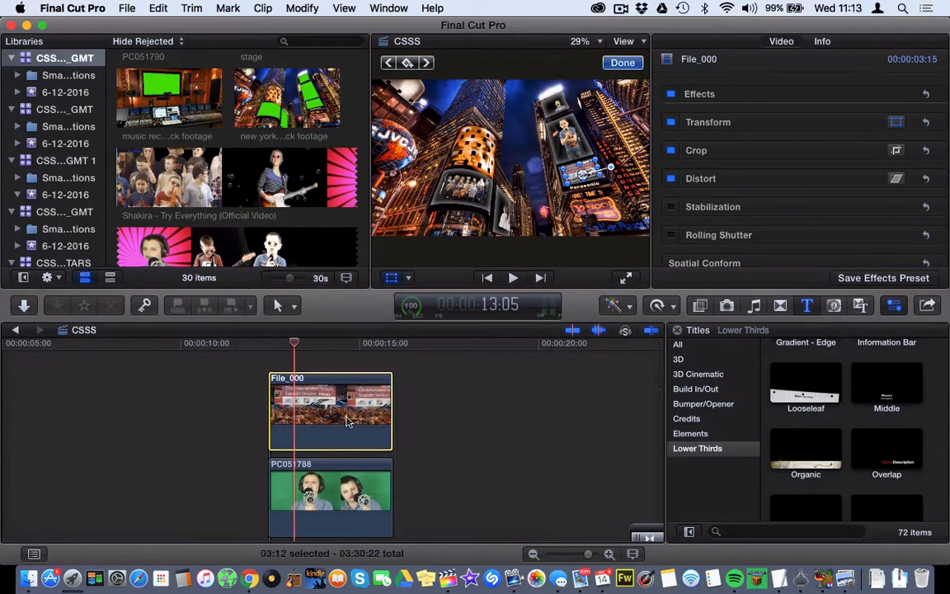
{"action": "scroll", "coordinate": [347, 420], "scroll_direction": "down", "scroll_amount": 3}
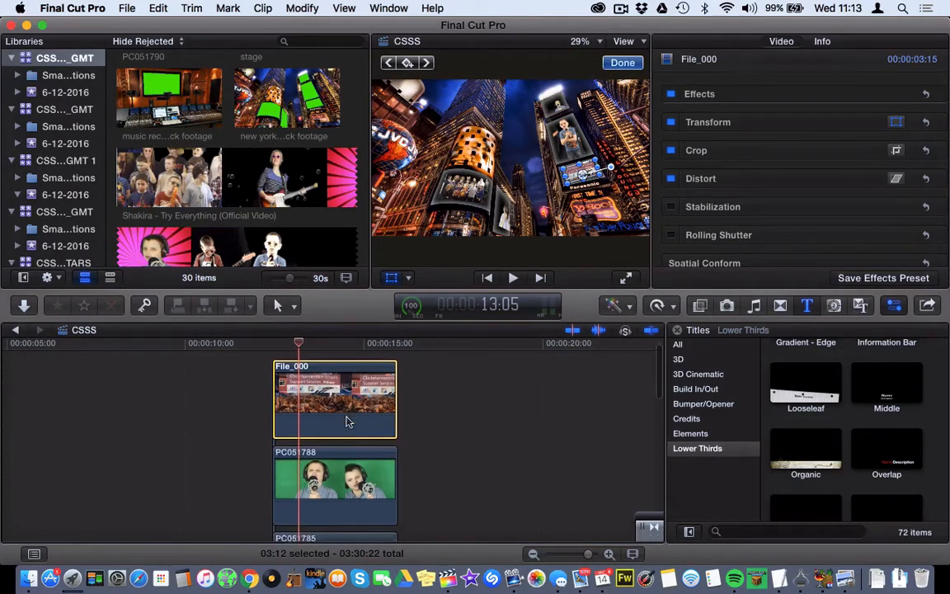
Return the playhead to 12:11 and compare where PC051788 and File_000 sit on the New York billboards
{"action": "left_click", "coordinate": [318, 464]}
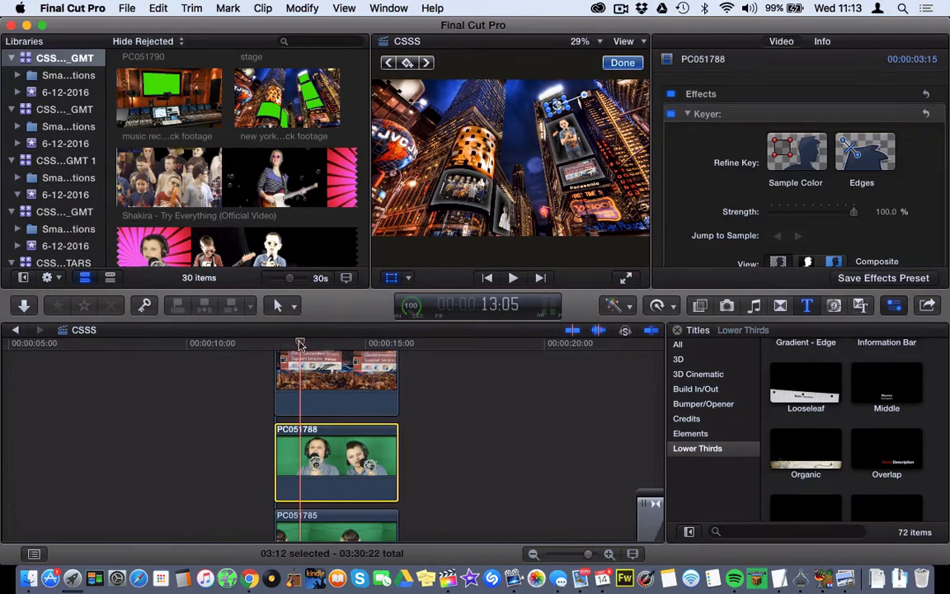
{"action": "left_click_drag", "start_coordinate": [300, 344], "coordinate": [273, 346]}
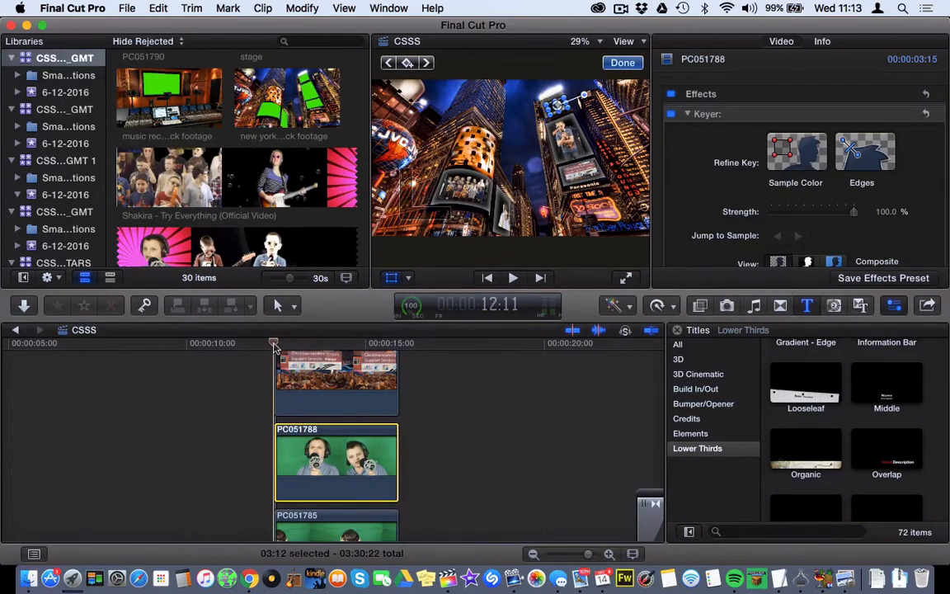
{"action": "left_click", "coordinate": [581, 115]}
{"action": "left_click", "coordinate": [303, 450]}
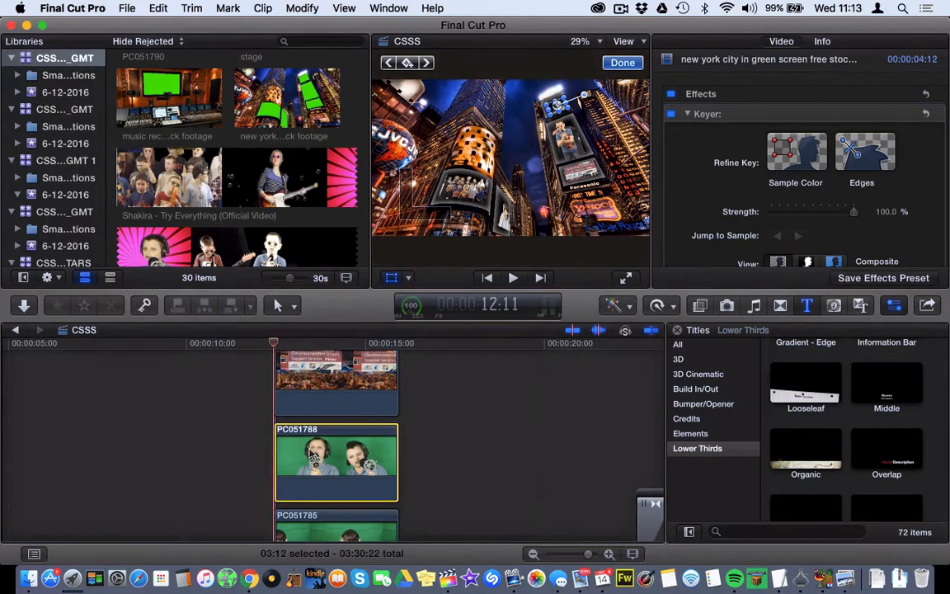
{"action": "left_click", "coordinate": [333, 377]}
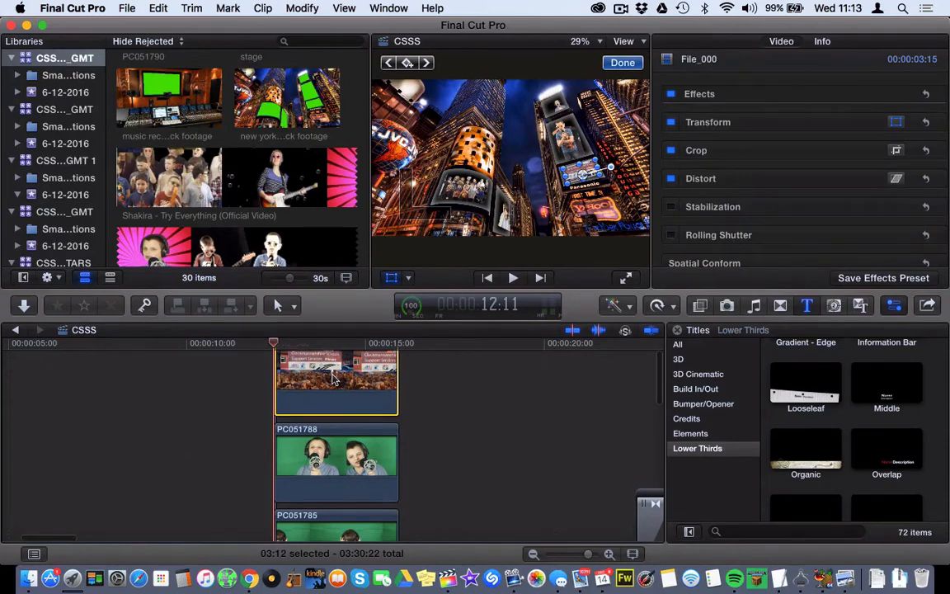
Work down the layer stack from File_000 through PC051788 and PC051785 to the New York city base clip
{"action": "scroll", "coordinate": [333, 378], "scroll_direction": "down", "scroll_amount": 5}
{"action": "scroll", "coordinate": [333, 377], "scroll_direction": "left", "scroll_amount": 2}
{"action": "scroll", "coordinate": [333, 378], "scroll_direction": "up", "scroll_amount": 5}
{"action": "scroll", "coordinate": [333, 378], "scroll_direction": "right", "scroll_amount": 2}
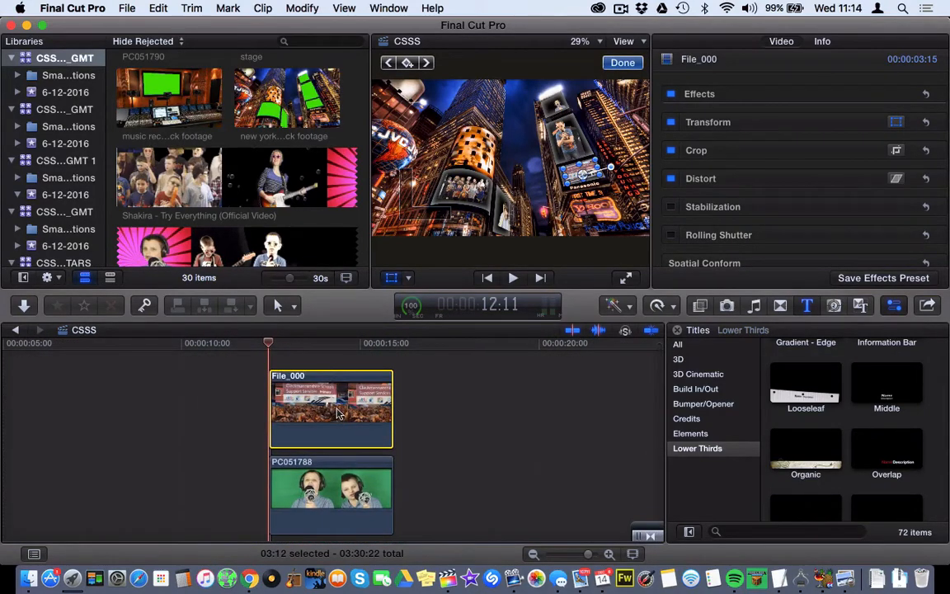
{"action": "left_click", "coordinate": [328, 482]}
{"action": "scroll", "coordinate": [328, 482], "scroll_direction": "down", "scroll_amount": 5}
{"action": "scroll", "coordinate": [328, 483], "scroll_direction": "left", "scroll_amount": 1}
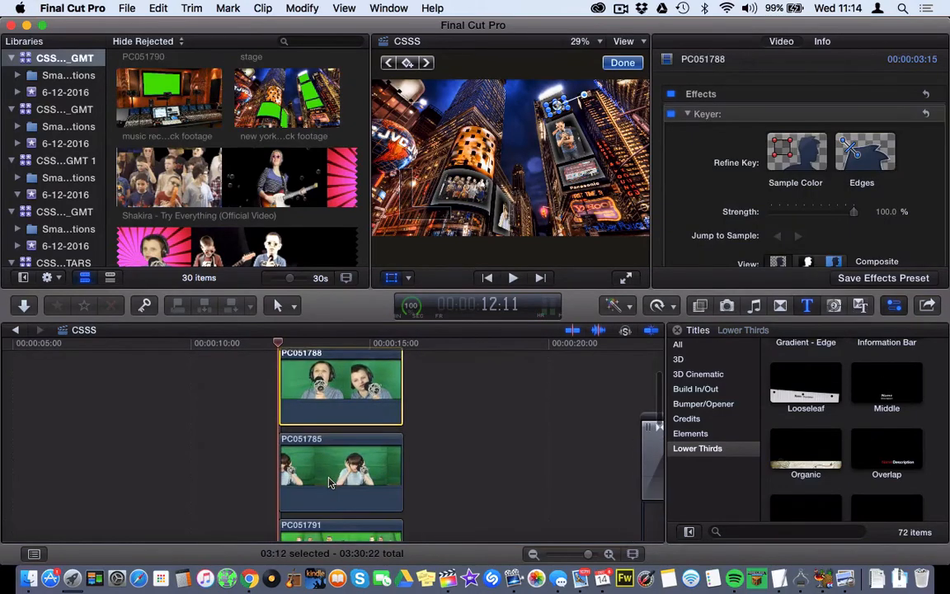
{"action": "left_click", "coordinate": [329, 483]}
{"action": "scroll", "coordinate": [328, 483], "scroll_direction": "down", "scroll_amount": 5}
{"action": "scroll", "coordinate": [328, 482], "scroll_direction": "left", "scroll_amount": 1}
{"action": "scroll", "coordinate": [329, 482], "scroll_direction": "down", "scroll_amount": 5}
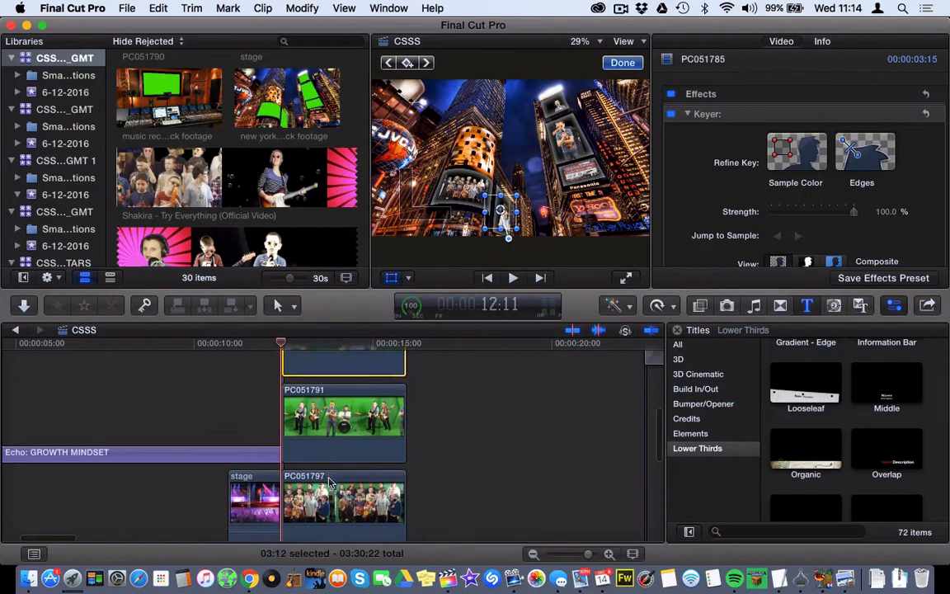
{"action": "scroll", "coordinate": [328, 483], "scroll_direction": "left", "scroll_amount": 1}
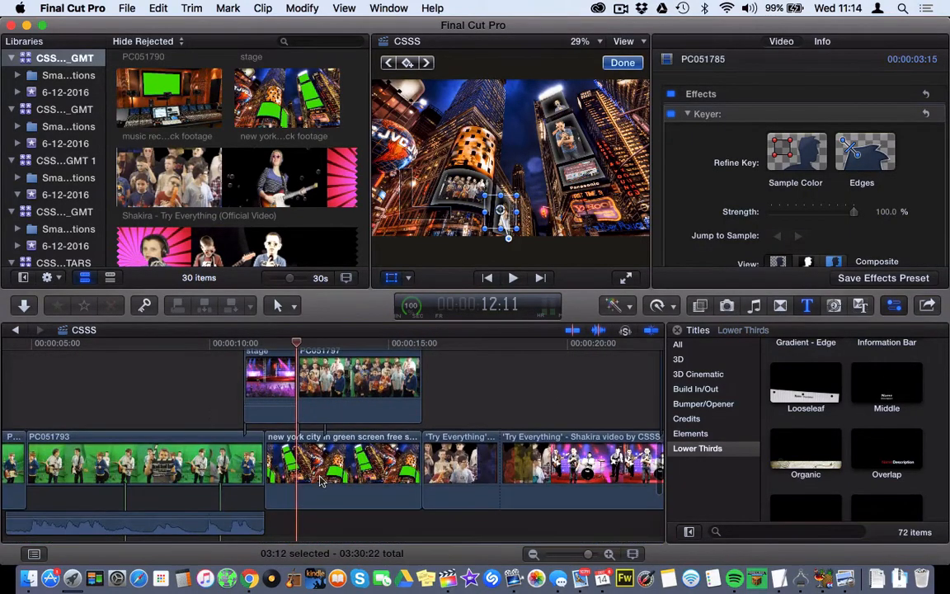
Scrub past the New York scene to the transition between the 'Try Everything' clips at 18:14, and return the playhead to the start
{"action": "left_click_drag", "start_coordinate": [297, 343], "coordinate": [343, 345]}
{"action": "left_click_drag", "start_coordinate": [389, 382], "coordinate": [485, 417]}
{"action": "scroll", "coordinate": [485, 416], "scroll_direction": "right", "scroll_amount": 5}
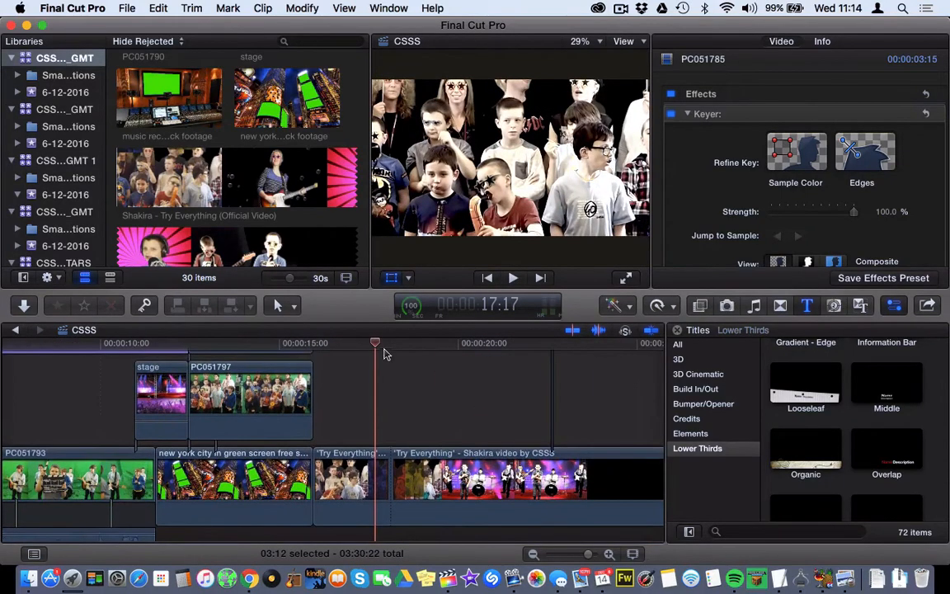
{"action": "left_click_drag", "start_coordinate": [376, 344], "coordinate": [408, 348]}
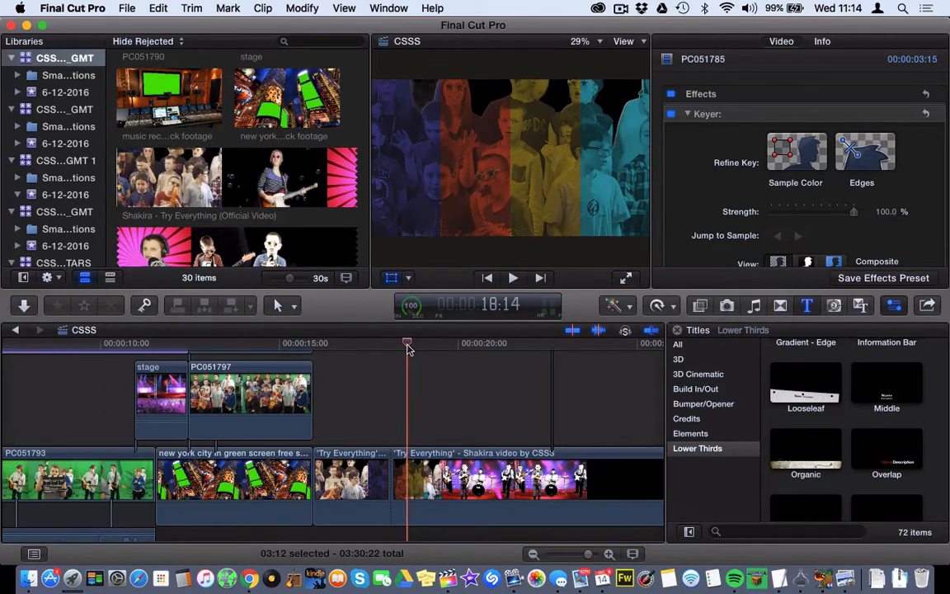
{"action": "left_click_drag", "start_coordinate": [408, 347], "coordinate": [3, 280]}
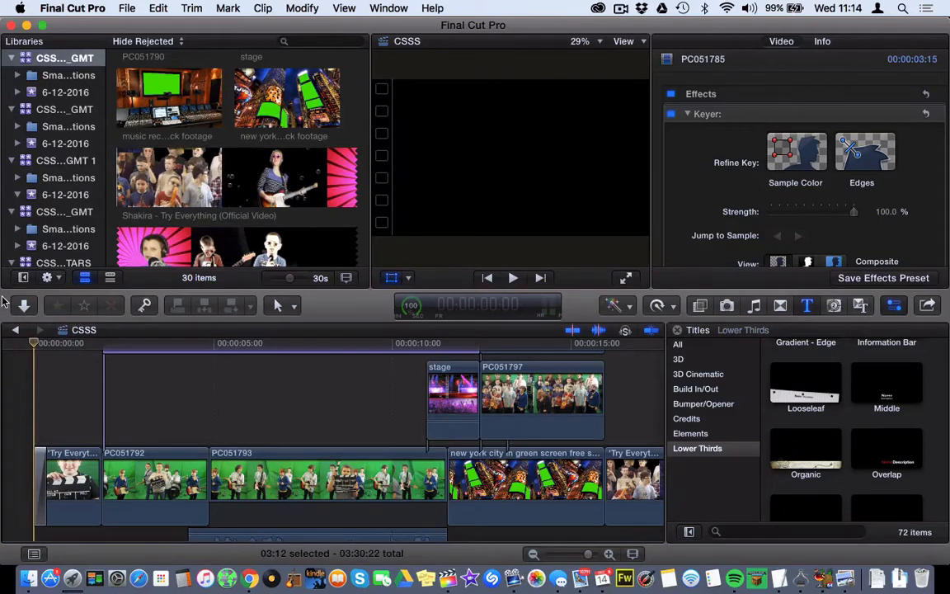
Switch to Chrome, search Google for "chroma key" and skim the web results
{"action": "left_click", "coordinate": [10, 425]}
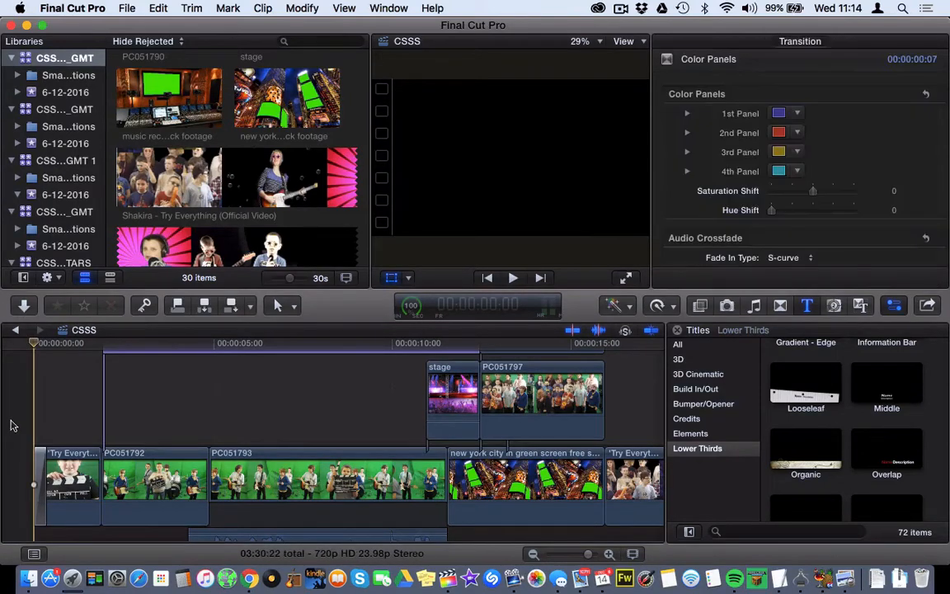
{"action": "left_click", "coordinate": [248, 577]}
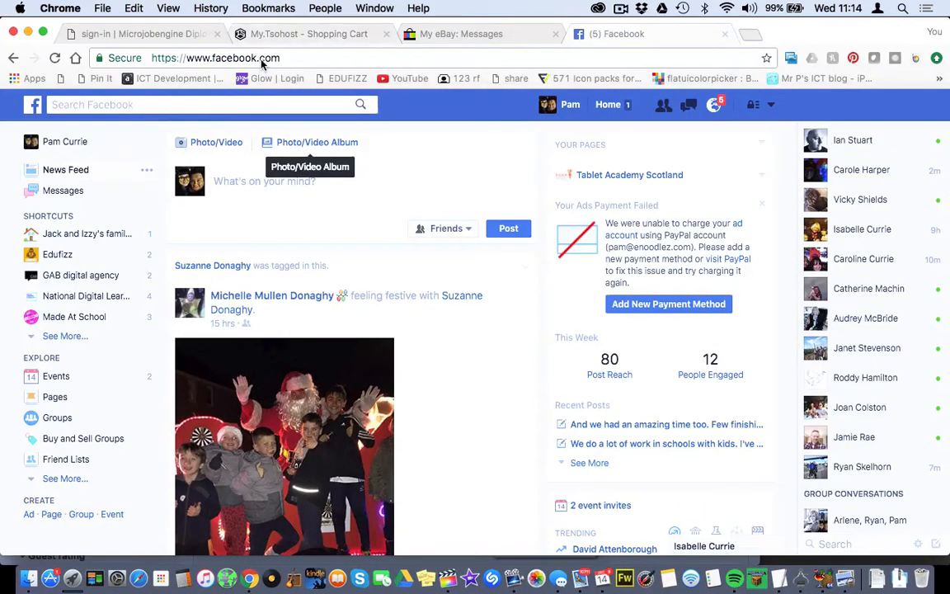
{"action": "left_click", "coordinate": [260, 60]}
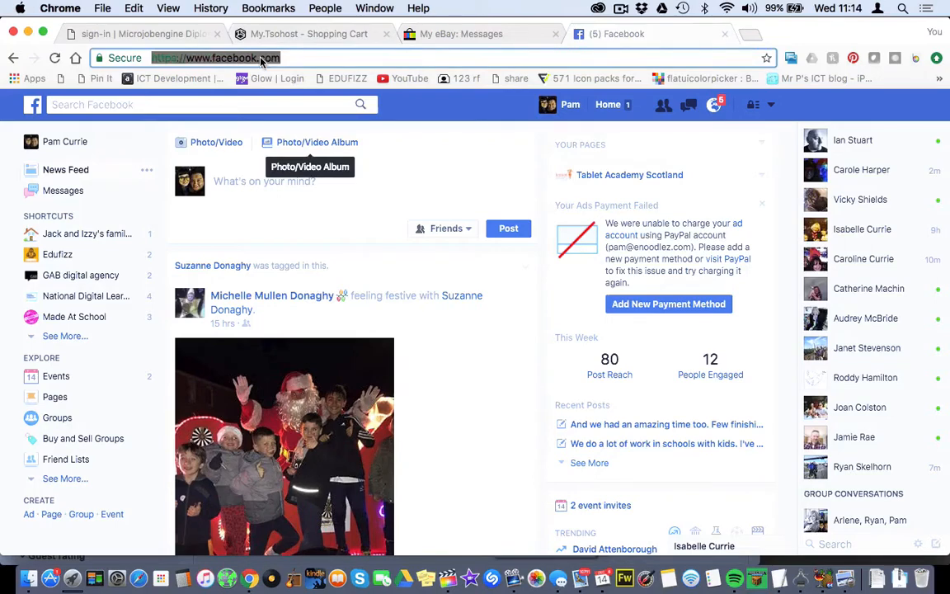
{"action": "type", "text": "chroma "}
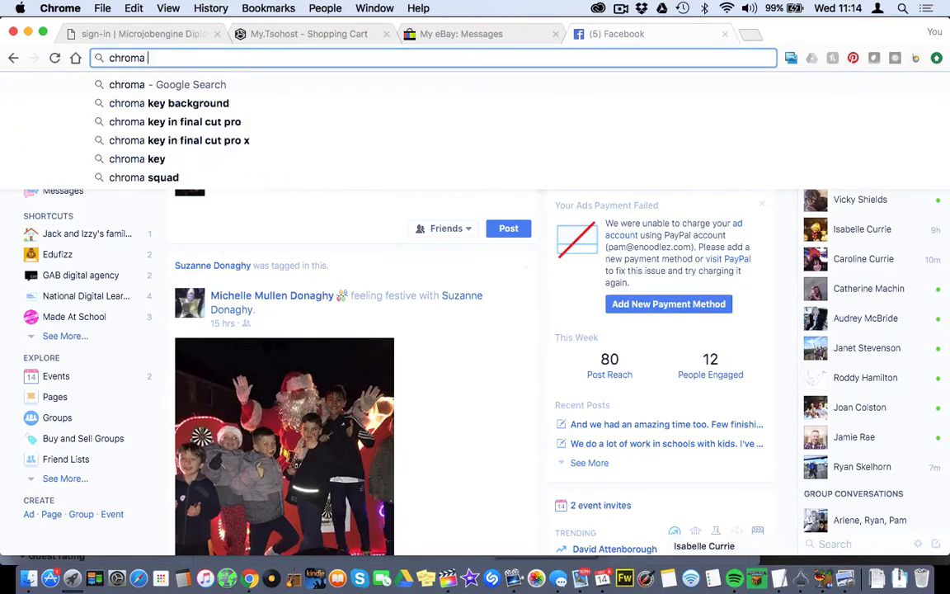
{"action": "type", "text": "key"}
{"action": "key", "text": "Return"}
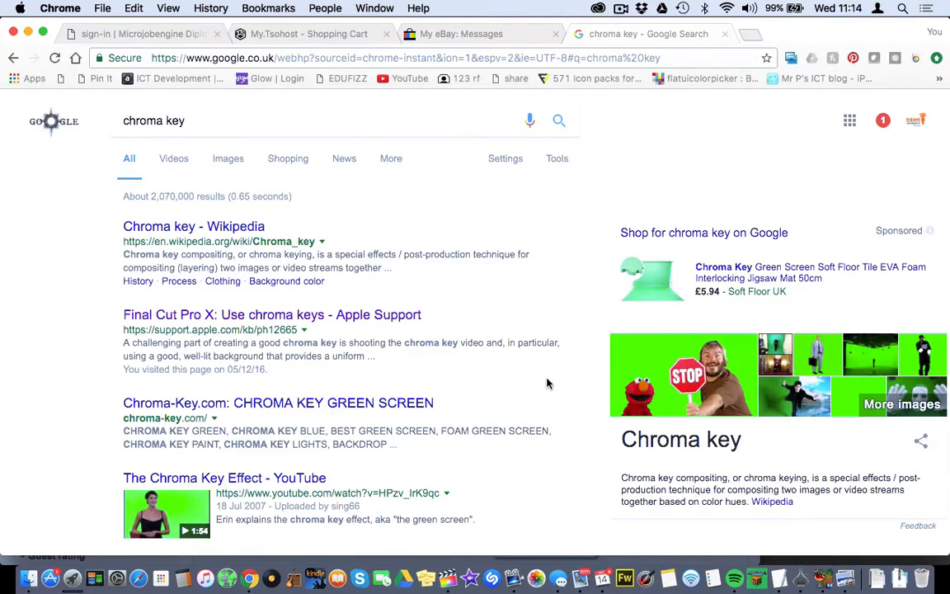
{"action": "scroll", "coordinate": [547, 383], "scroll_direction": "down", "scroll_amount": 5}
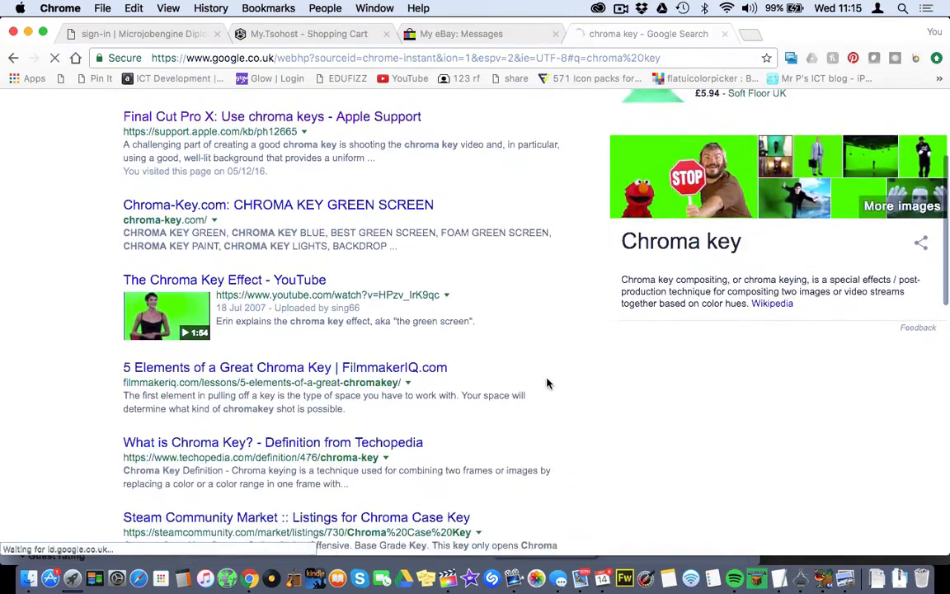
{"action": "scroll", "coordinate": [546, 382], "scroll_direction": "up", "scroll_amount": 6}
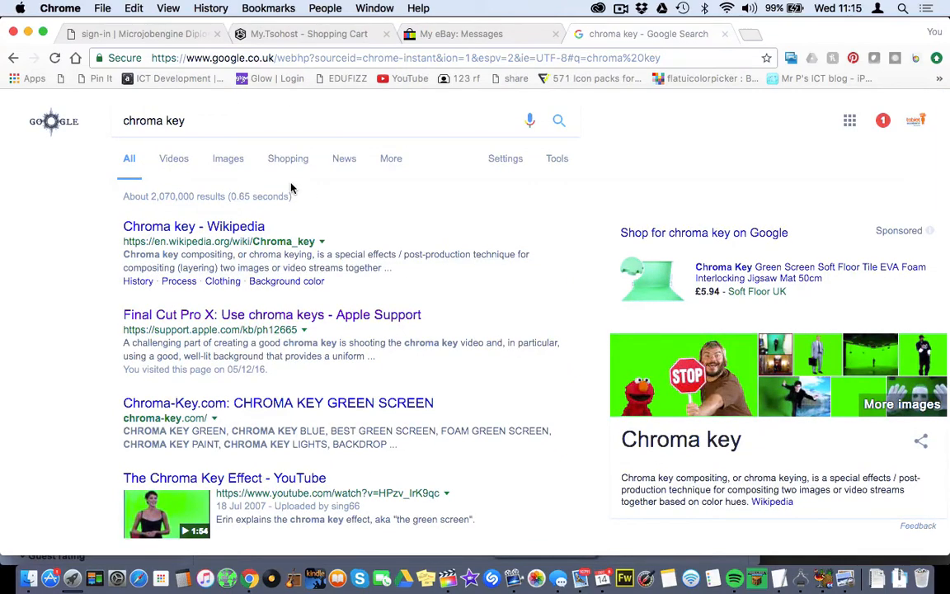
Read the introduction and contents of Wikipedia's Chroma key article, and return to the search results
{"action": "left_click", "coordinate": [202, 228]}
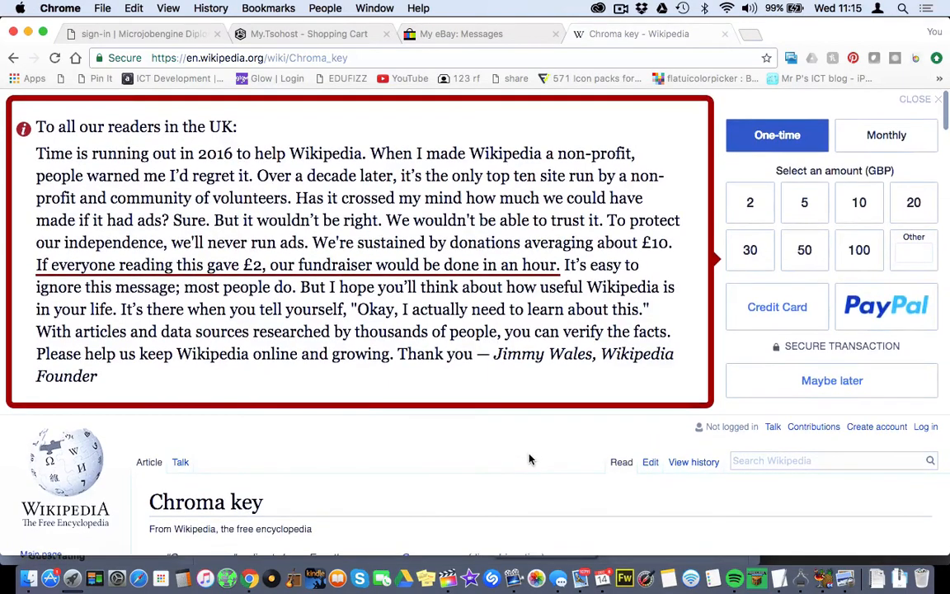
{"action": "scroll", "coordinate": [529, 458], "scroll_direction": "down", "scroll_amount": 10}
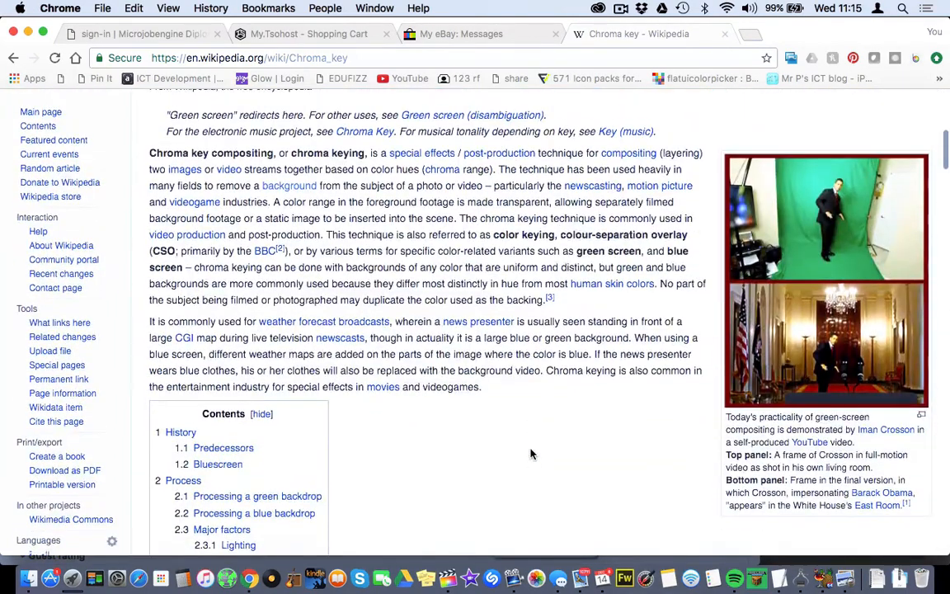
{"action": "scroll", "coordinate": [530, 454], "scroll_direction": "down", "scroll_amount": 5}
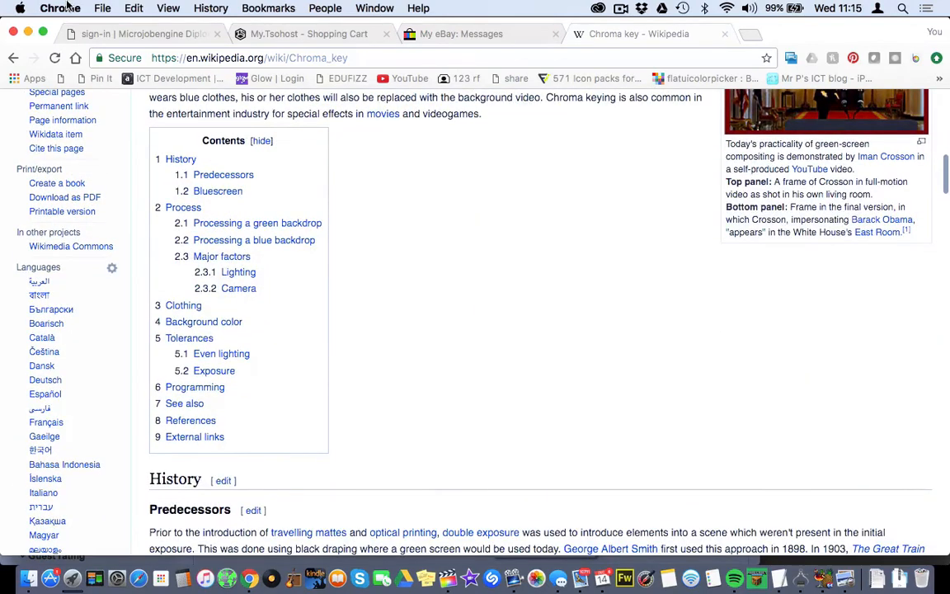
{"action": "left_click", "coordinate": [13, 58]}
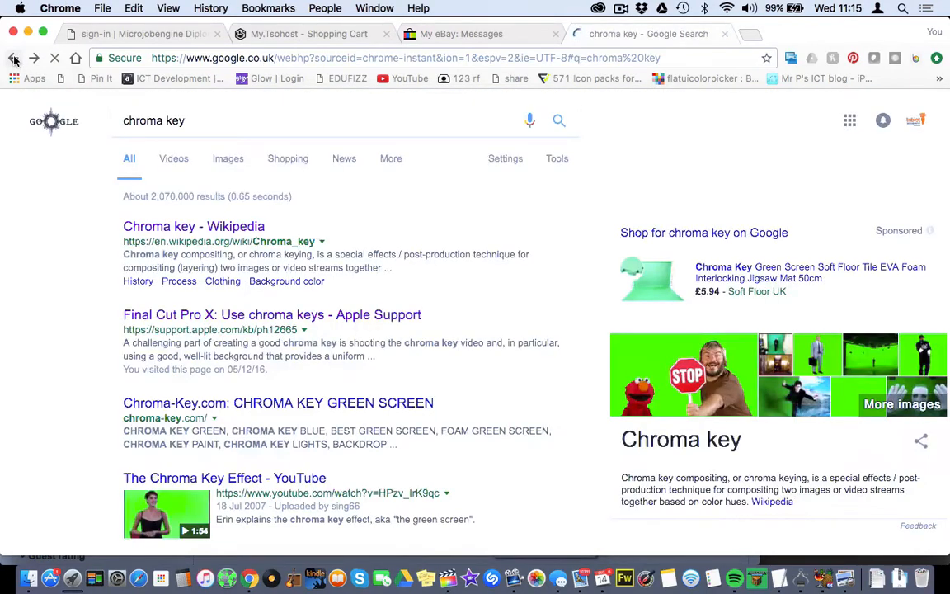
Restrict the Google results to videos and search for "chroma key movies"
{"action": "left_click", "coordinate": [176, 161]}
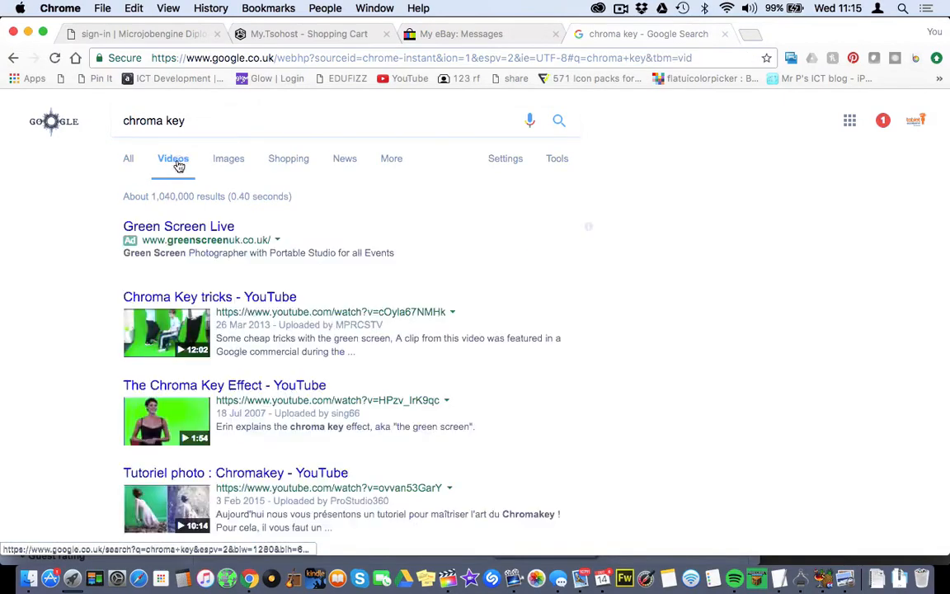
{"action": "type", "text": "movies"}
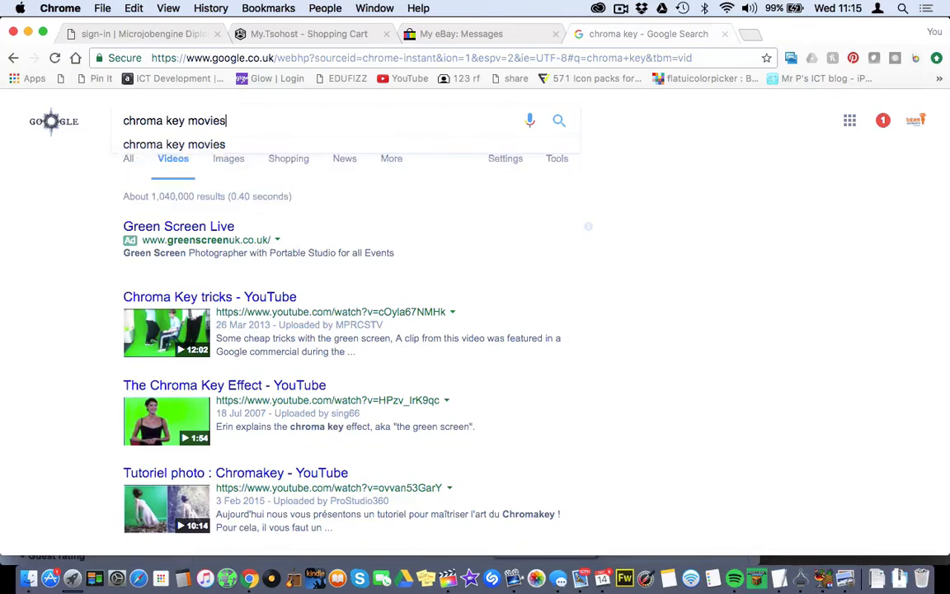
{"action": "key", "text": "Return"}
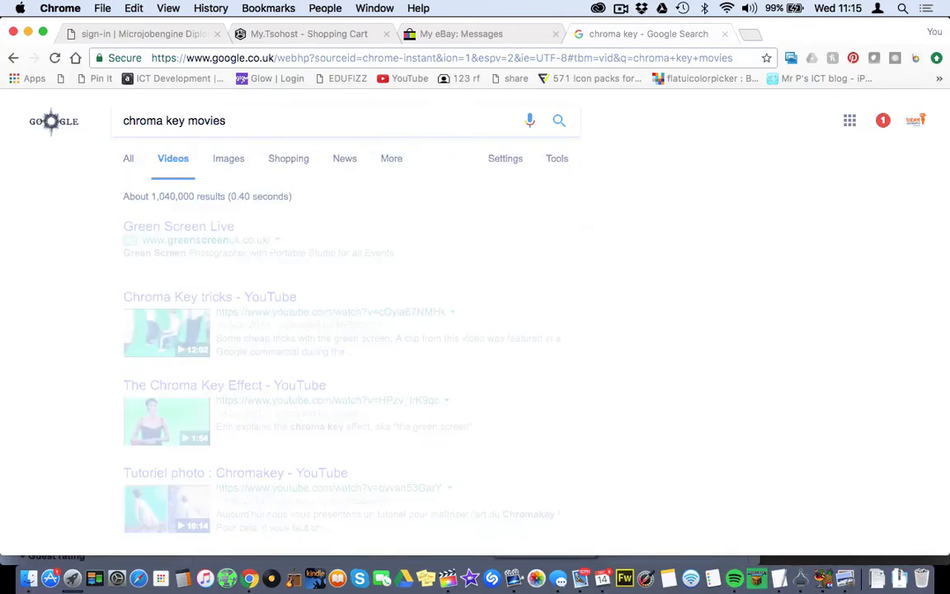
Look through the whole first page of chroma key movie video results and return to its beginning
{"action": "scroll", "coordinate": [520, 361], "scroll_direction": "down", "scroll_amount": 1}
{"action": "scroll", "coordinate": [520, 361], "scroll_direction": "down", "scroll_amount": 5}
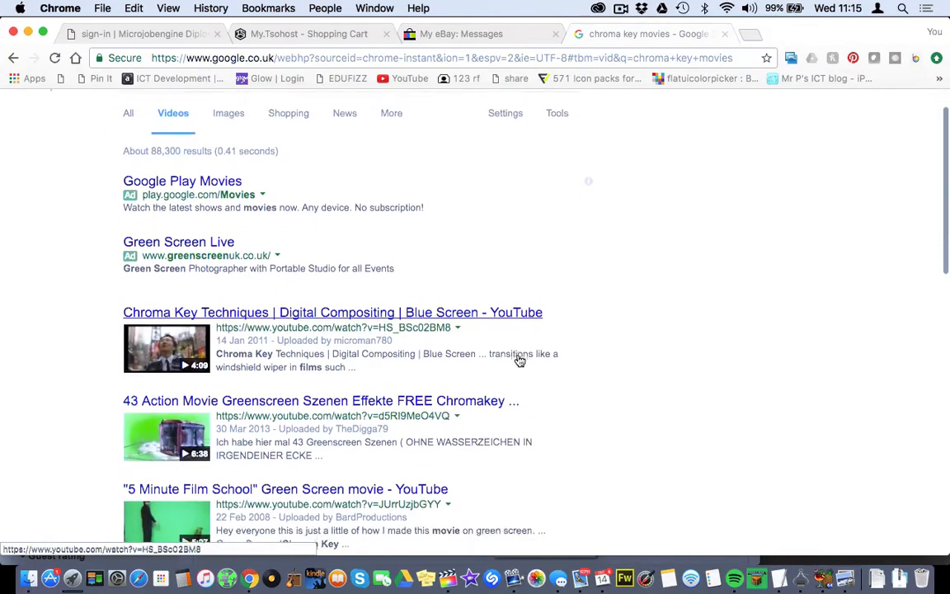
{"action": "scroll", "coordinate": [519, 360], "scroll_direction": "down", "scroll_amount": 10}
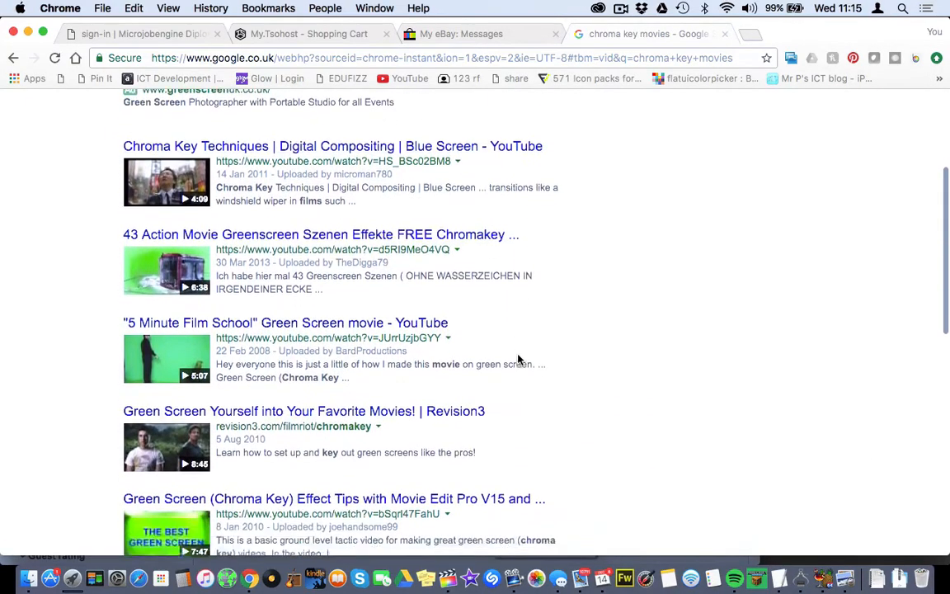
{"action": "scroll", "coordinate": [517, 354], "scroll_direction": "down", "scroll_amount": 8}
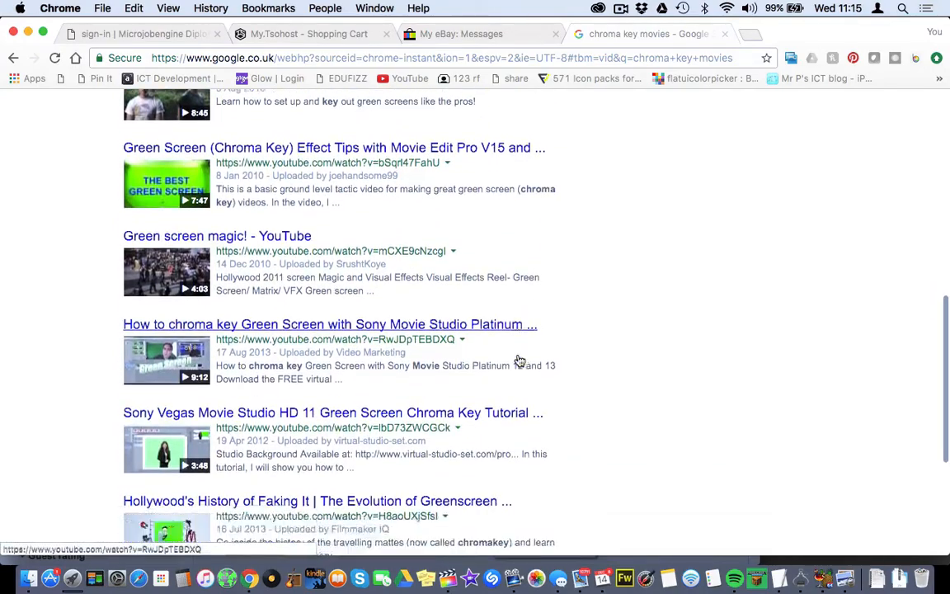
{"action": "scroll", "coordinate": [518, 358], "scroll_direction": "up", "scroll_amount": 20}
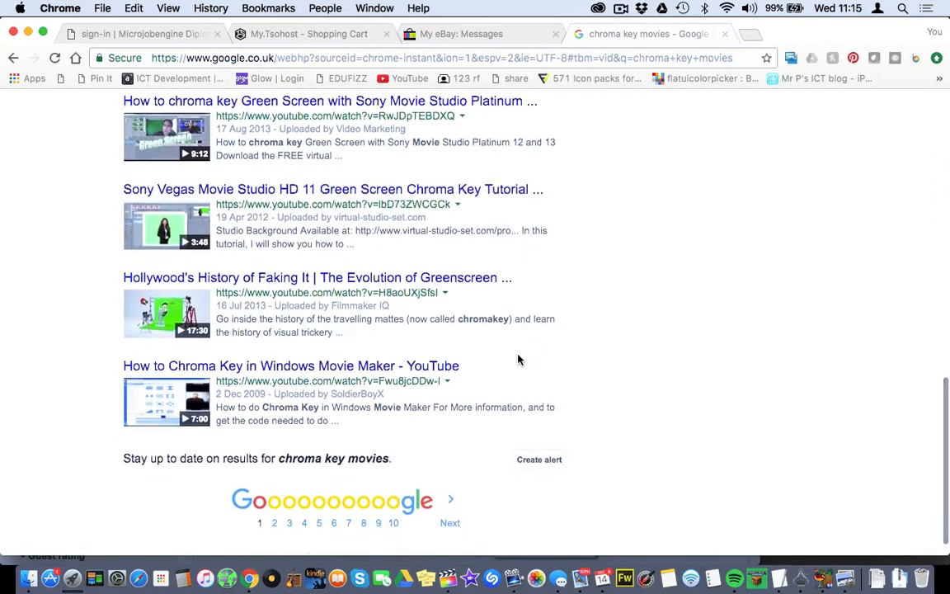
{"action": "scroll", "coordinate": [518, 354], "scroll_direction": "down", "scroll_amount": 10}
{"action": "scroll", "coordinate": [518, 353], "scroll_direction": "down", "scroll_amount": 1}
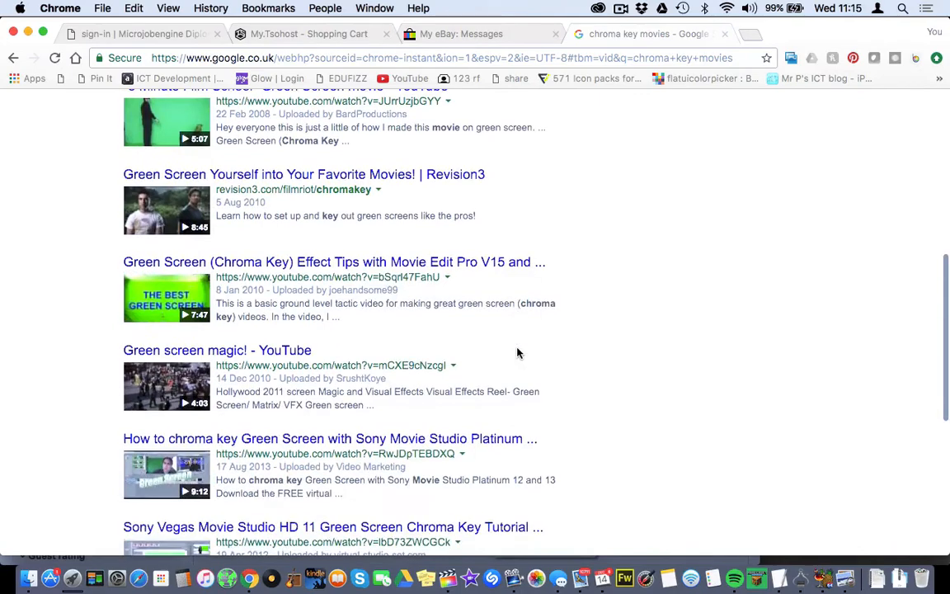
{"action": "scroll", "coordinate": [517, 352], "scroll_direction": "up", "scroll_amount": 14}
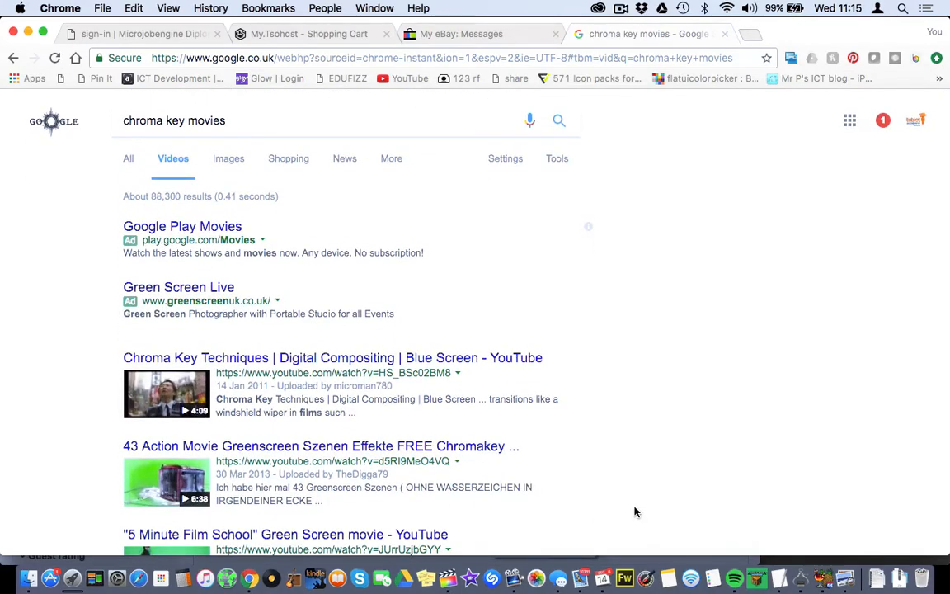
Switch back to Final Cut Pro and inspect the music recording, New York and Shakira - Try Everything source clips in the browser
{"action": "left_click", "coordinate": [447, 583]}
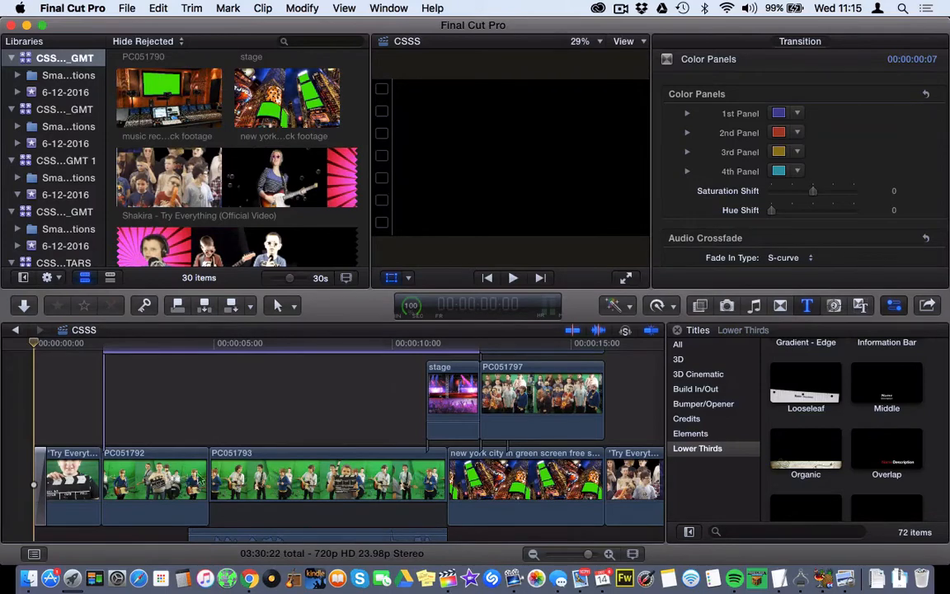
{"action": "scroll", "coordinate": [255, 478], "scroll_direction": "down", "scroll_amount": 5}
{"action": "scroll", "coordinate": [255, 479], "scroll_direction": "up", "scroll_amount": 5}
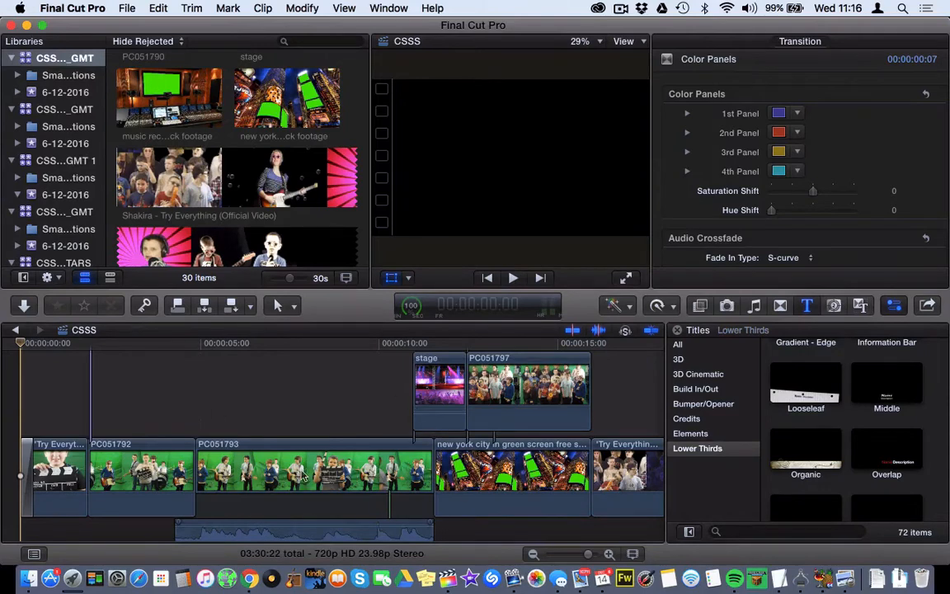
{"action": "left_click", "coordinate": [196, 92]}
{"action": "left_click", "coordinate": [281, 95]}
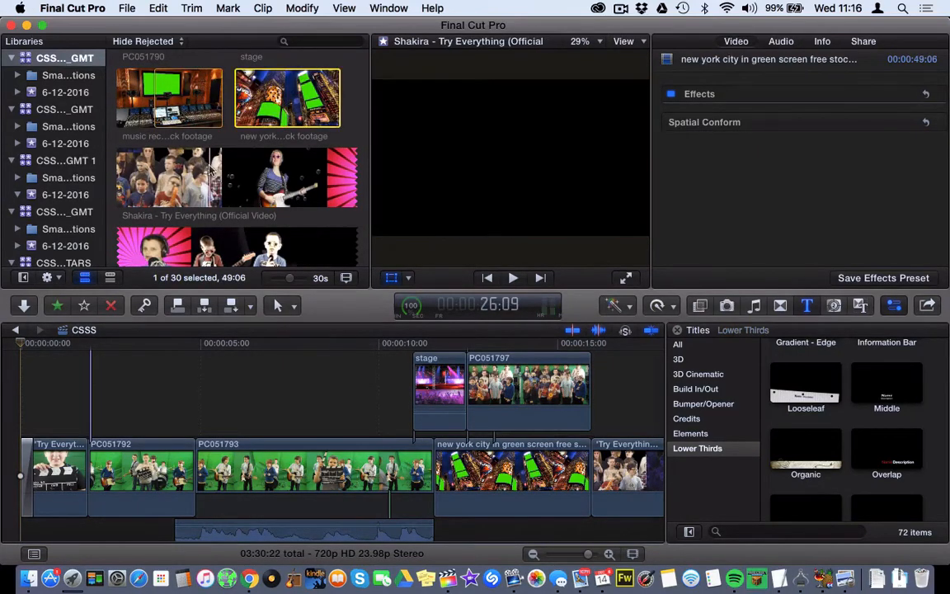
{"action": "left_click", "coordinate": [329, 199]}
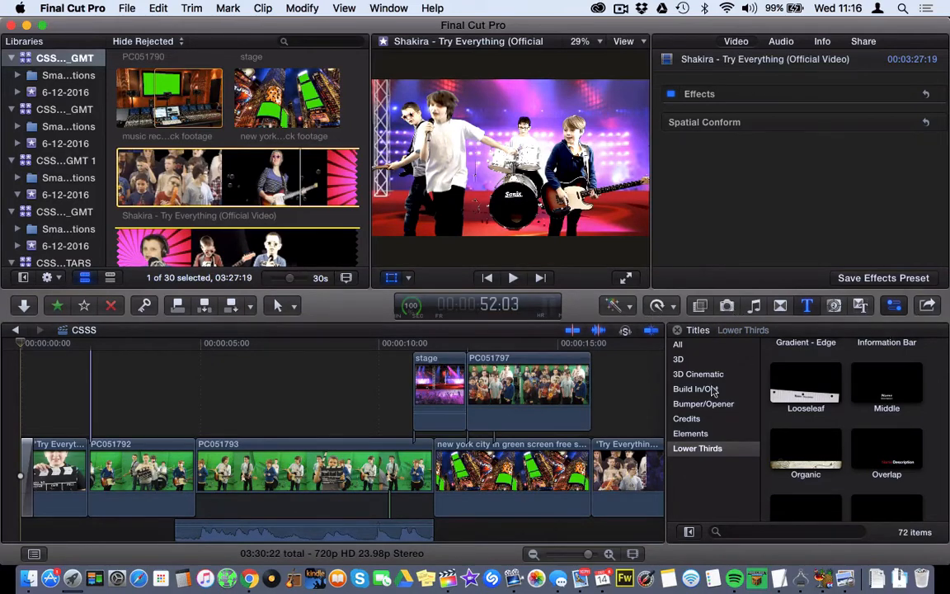
Hide Final Cut Pro and bring iMovie to the front
{"action": "left_click", "coordinate": [468, 583]}
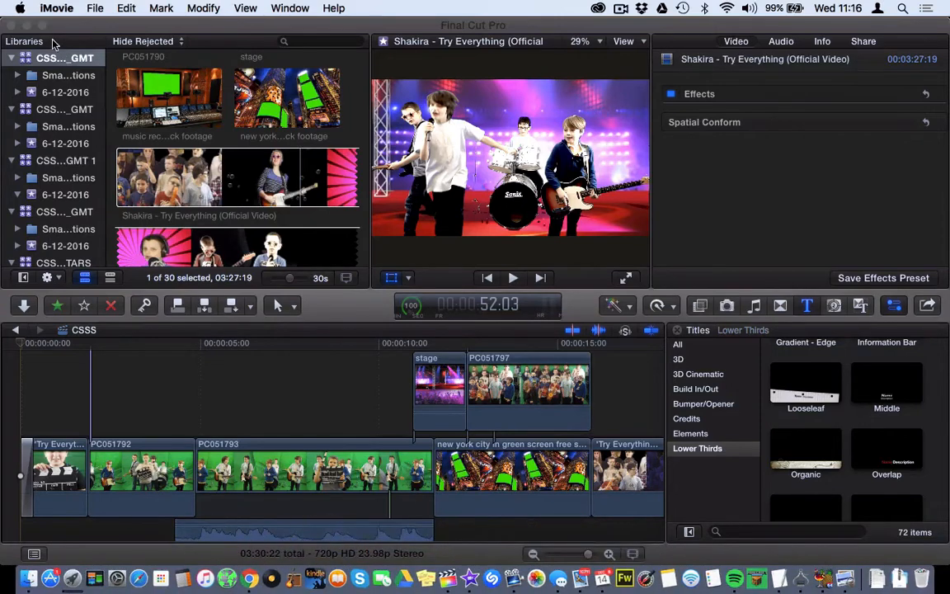
{"action": "left_click", "coordinate": [96, 26]}
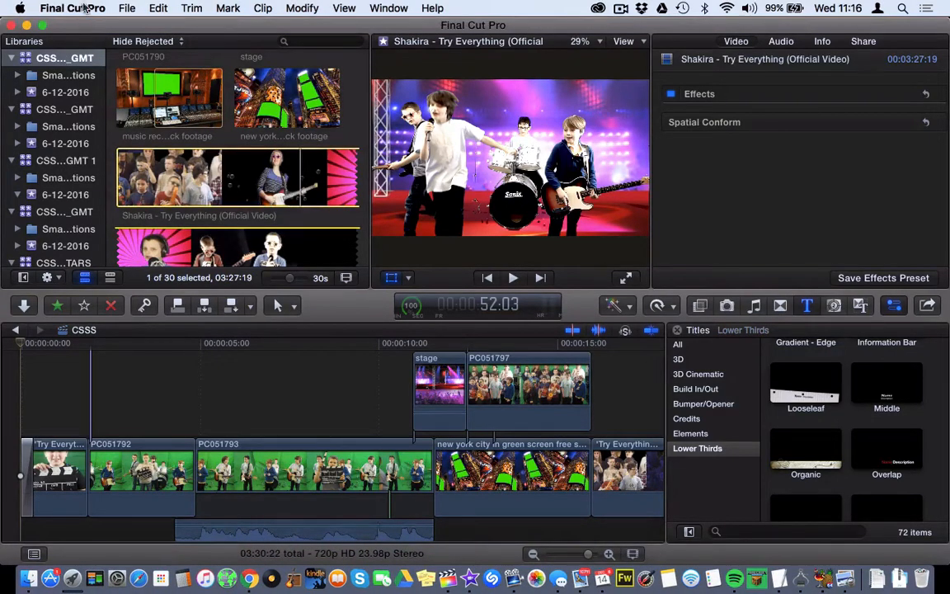
{"action": "left_click", "coordinate": [76, 7]}
{"action": "left_click", "coordinate": [94, 207]}
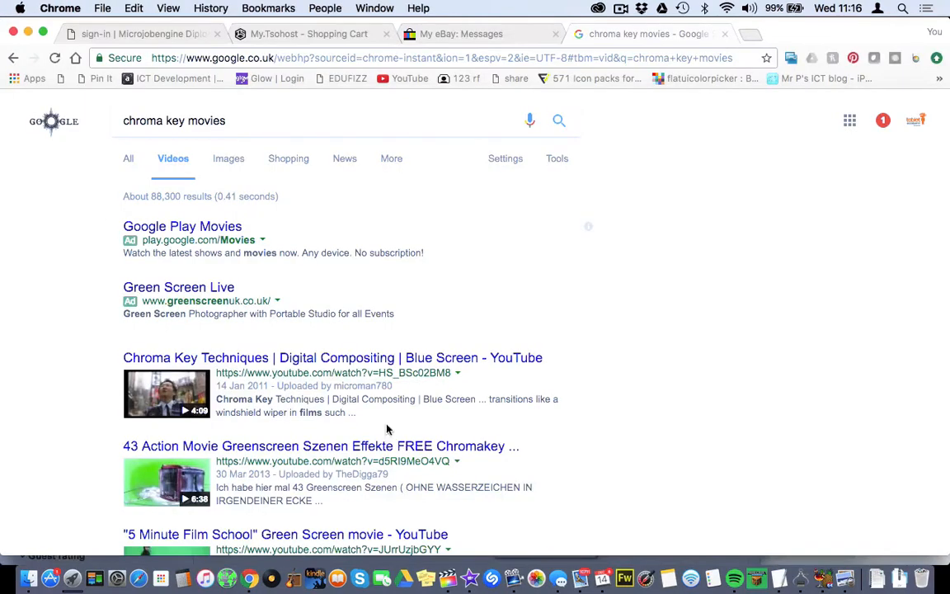
{"action": "left_click", "coordinate": [466, 576]}
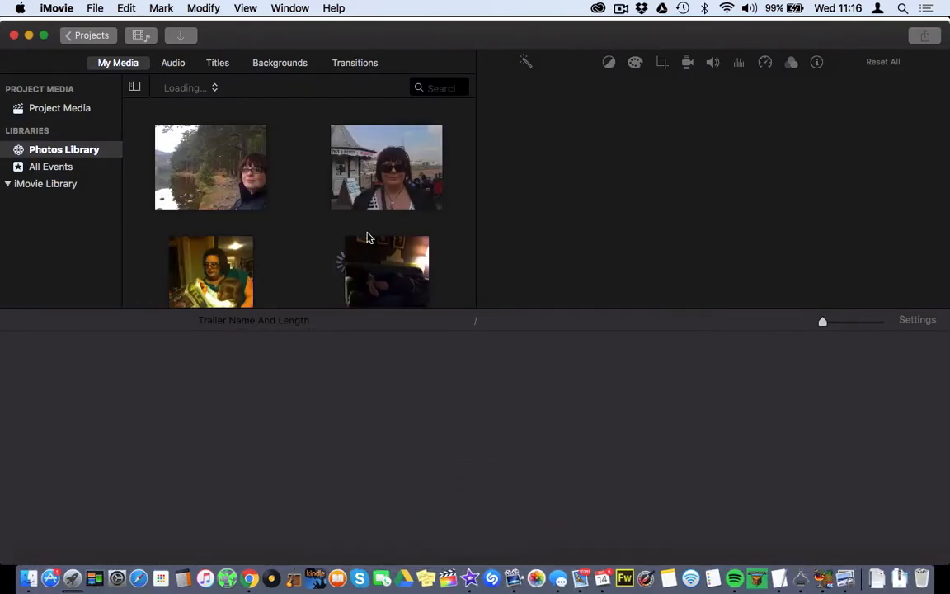
Find the black dog photo in the iMovie Photos Library and try to add it to the empty timeline
{"action": "scroll", "coordinate": [370, 237], "scroll_direction": "down", "scroll_amount": 4}
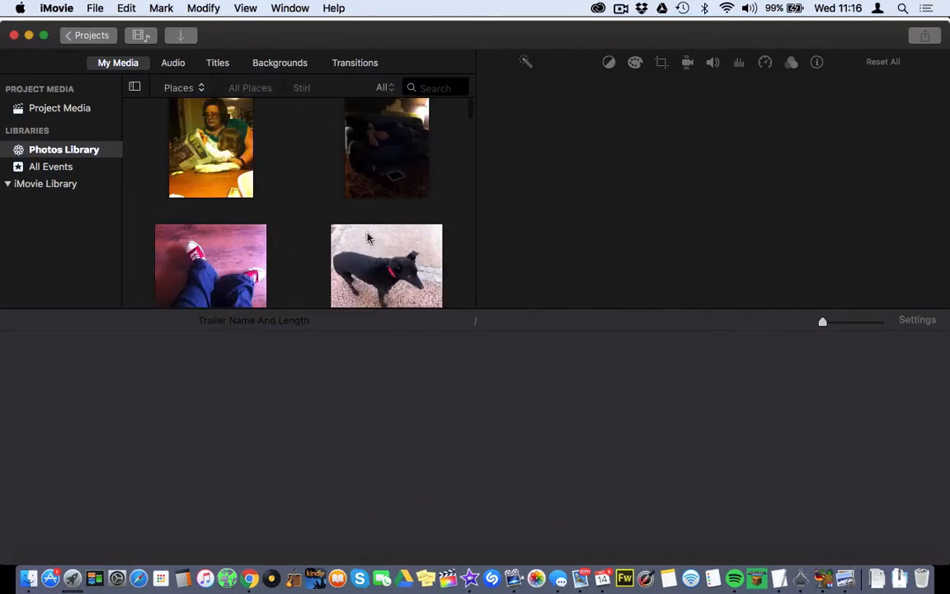
{"action": "scroll", "coordinate": [367, 238], "scroll_direction": "down", "scroll_amount": 2}
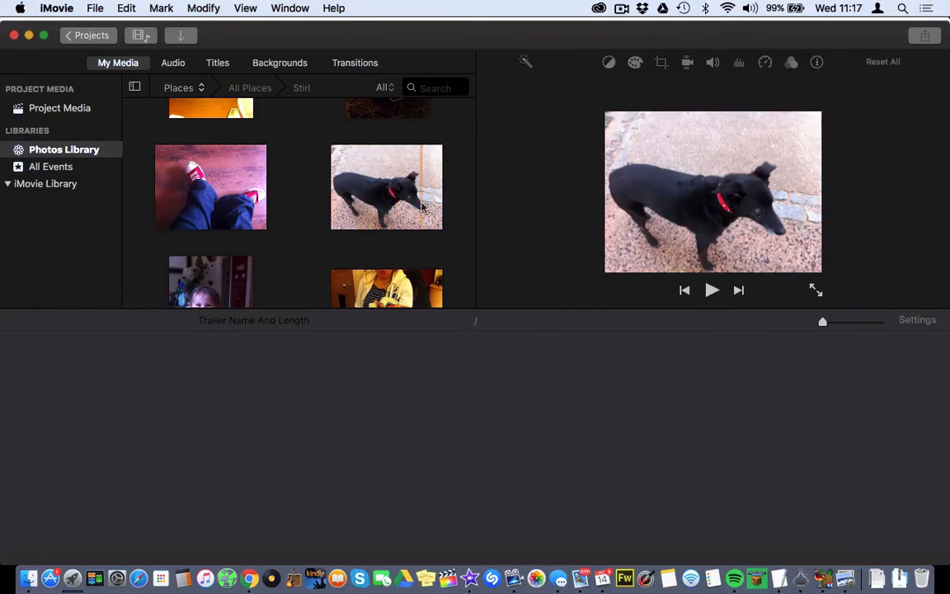
{"action": "left_click", "coordinate": [360, 209]}
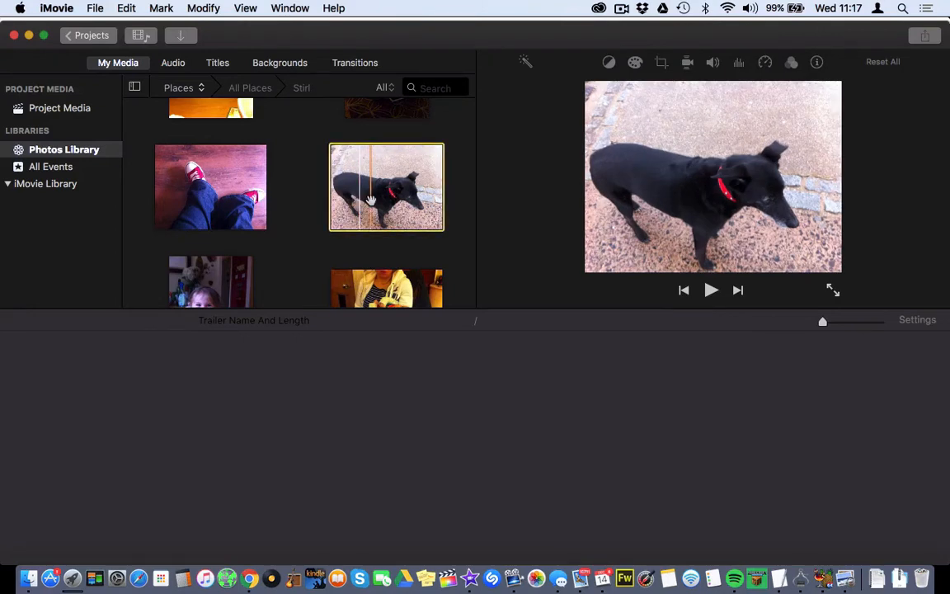
{"action": "left_click_drag", "start_coordinate": [372, 200], "coordinate": [170, 511]}
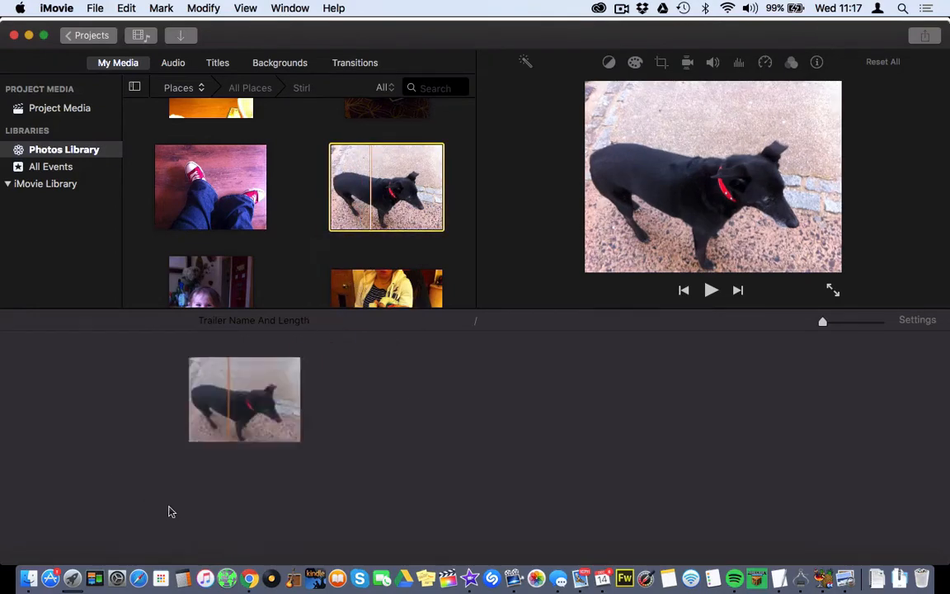
Play and pause the dog photo in the viewer, and try to auto-enhance it
{"action": "left_click", "coordinate": [710, 291]}
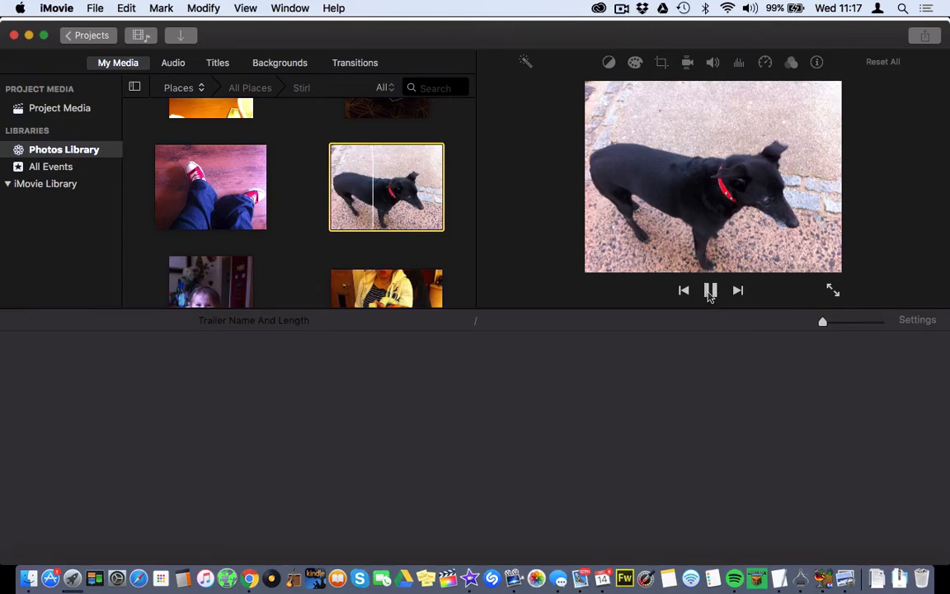
{"action": "left_click", "coordinate": [710, 291]}
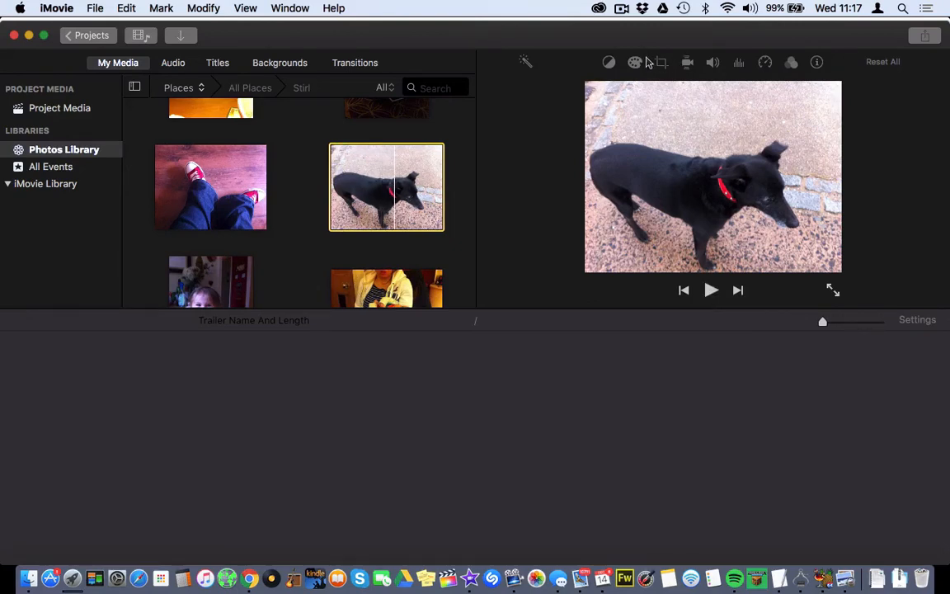
{"action": "left_click", "coordinate": [529, 63]}
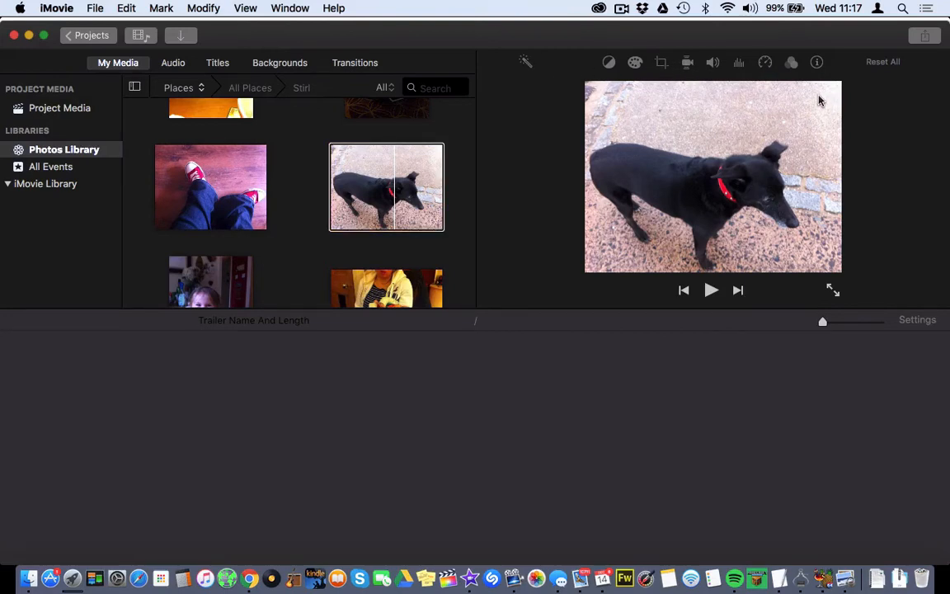
Browse iMovie's available transitions, from Cross Dissolve through Puzzle Right
{"action": "left_click", "coordinate": [368, 65]}
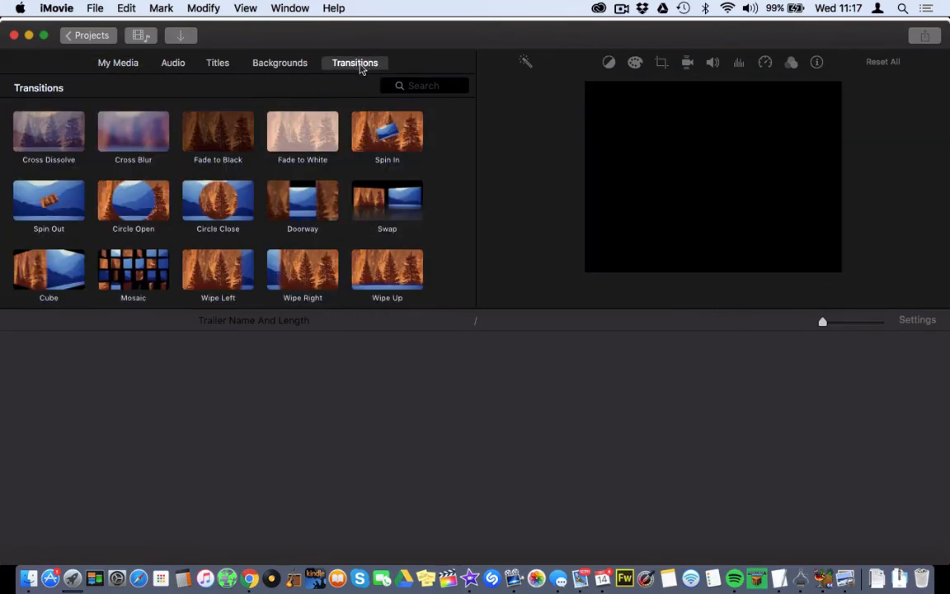
{"action": "scroll", "coordinate": [197, 212], "scroll_direction": "down", "scroll_amount": 3}
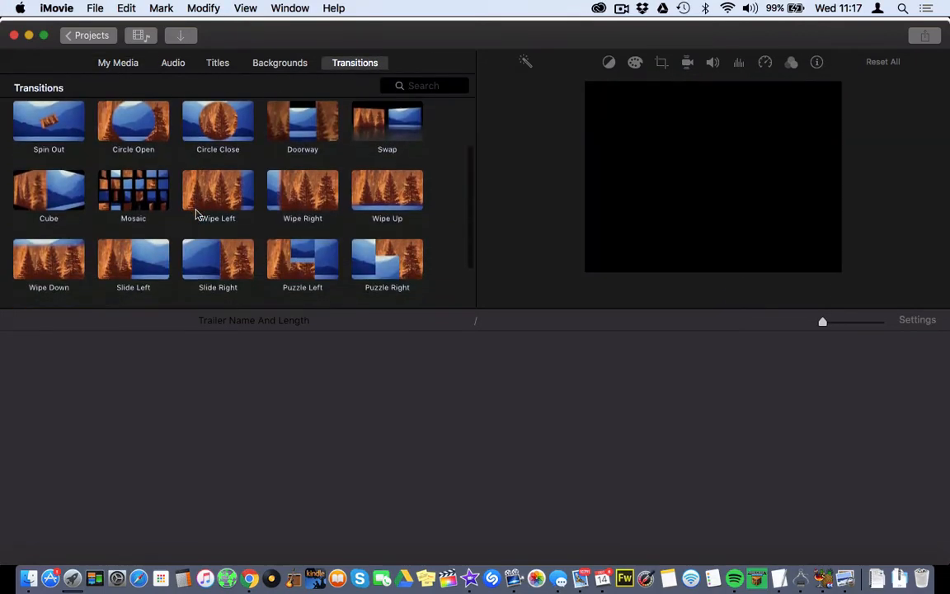
{"action": "scroll", "coordinate": [197, 215], "scroll_direction": "up", "scroll_amount": 3}
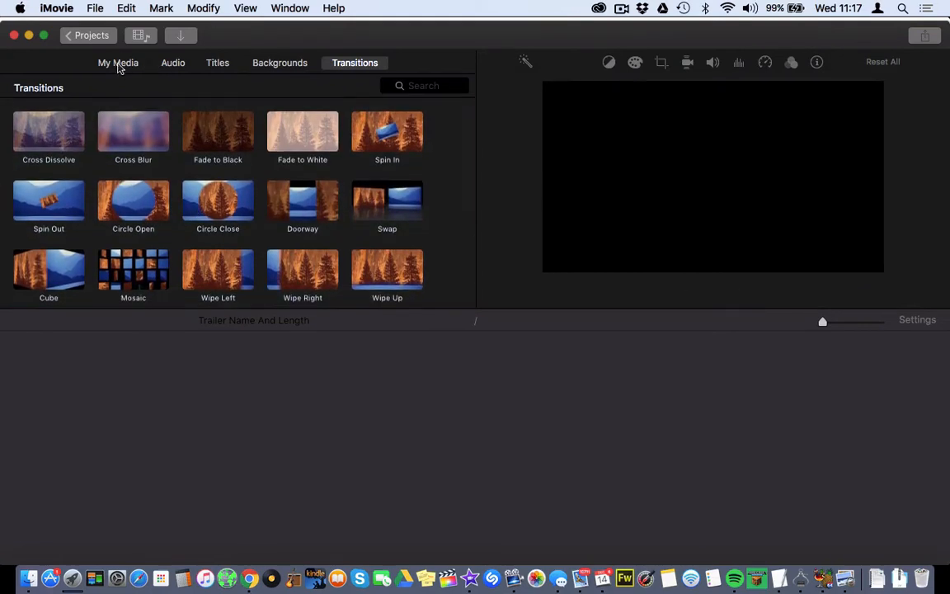
Look over the media and audio sources, and browse the whole collection of title styles
{"action": "left_click", "coordinate": [118, 66]}
{"action": "left_click", "coordinate": [164, 65]}
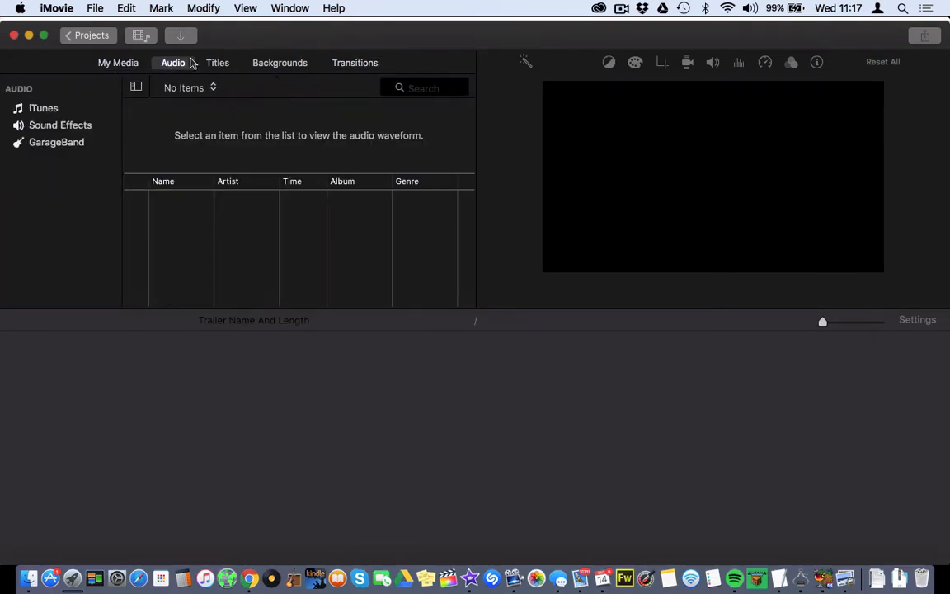
{"action": "left_click", "coordinate": [219, 66]}
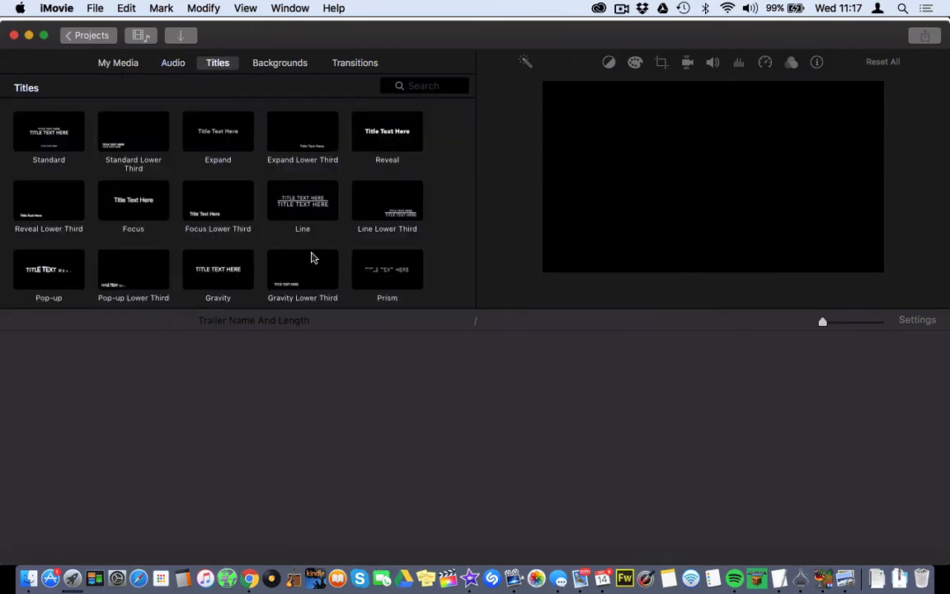
{"action": "scroll", "coordinate": [311, 258], "scroll_direction": "down", "scroll_amount": 3}
{"action": "scroll", "coordinate": [311, 258], "scroll_direction": "up", "scroll_amount": 3}
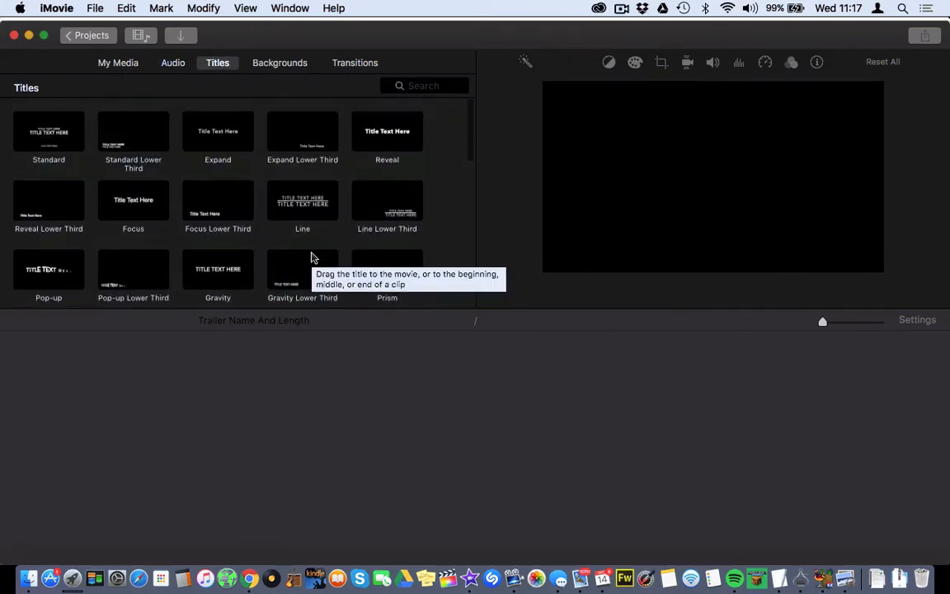
{"action": "scroll", "coordinate": [311, 258], "scroll_direction": "down", "scroll_amount": 10}
{"action": "scroll", "coordinate": [309, 256], "scroll_direction": "up", "scroll_amount": 10}
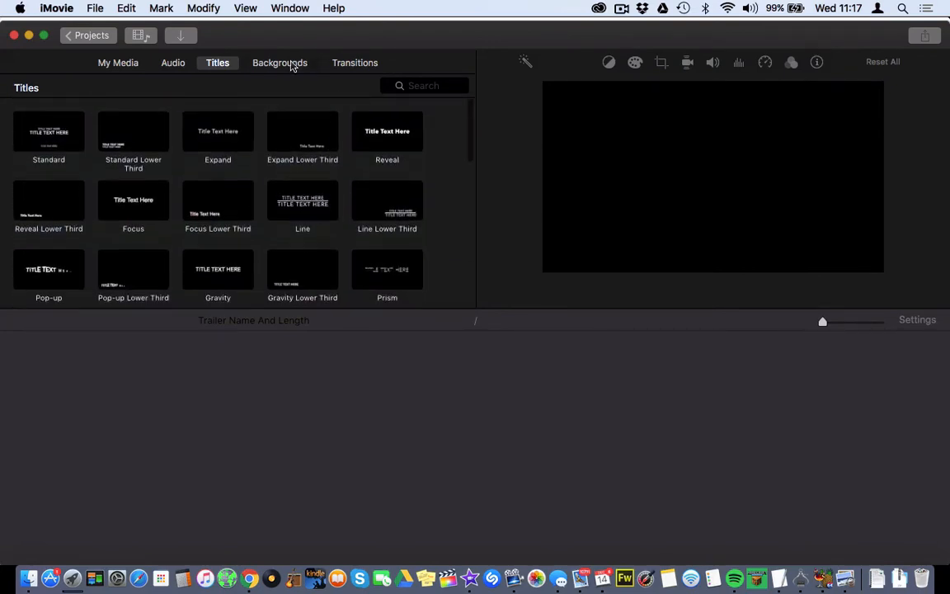
Browse the maps and backgrounds collection, from the globes and maps to the solid colour backgrounds
{"action": "left_click", "coordinate": [291, 64]}
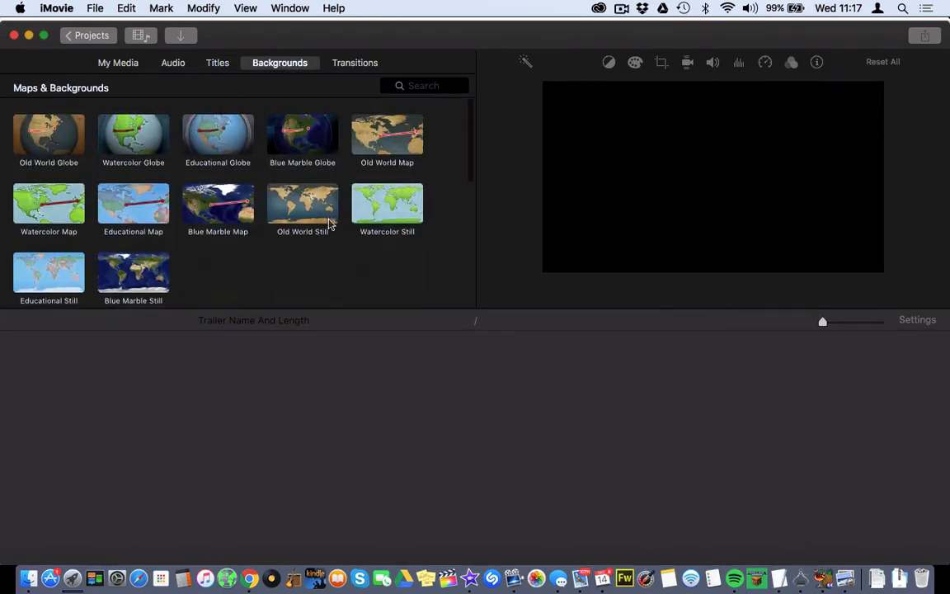
{"action": "scroll", "coordinate": [329, 223], "scroll_direction": "down", "scroll_amount": 5}
{"action": "scroll", "coordinate": [329, 223], "scroll_direction": "down", "scroll_amount": 3}
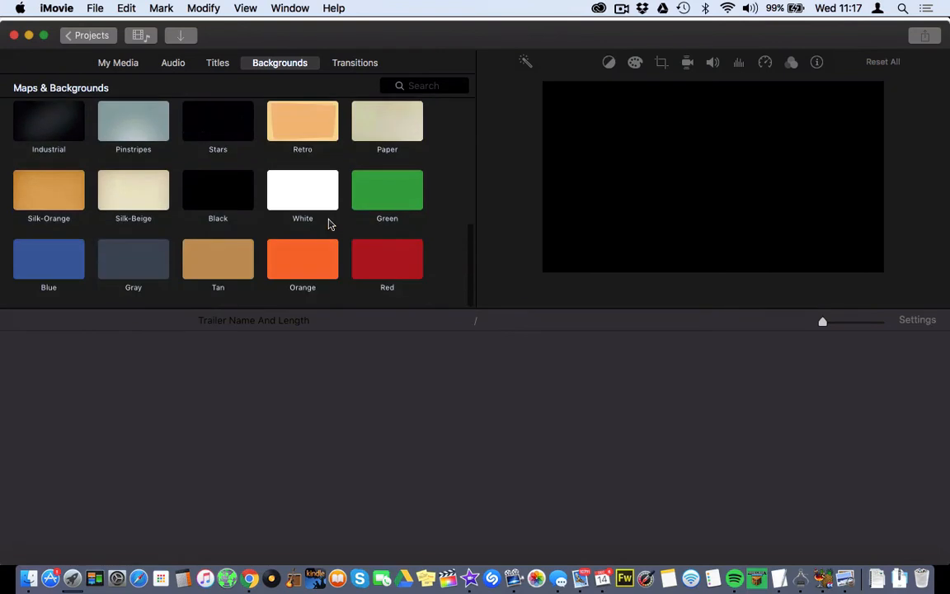
{"action": "scroll", "coordinate": [329, 224], "scroll_direction": "up", "scroll_amount": 4}
{"action": "scroll", "coordinate": [329, 224], "scroll_direction": "up", "scroll_amount": 3}
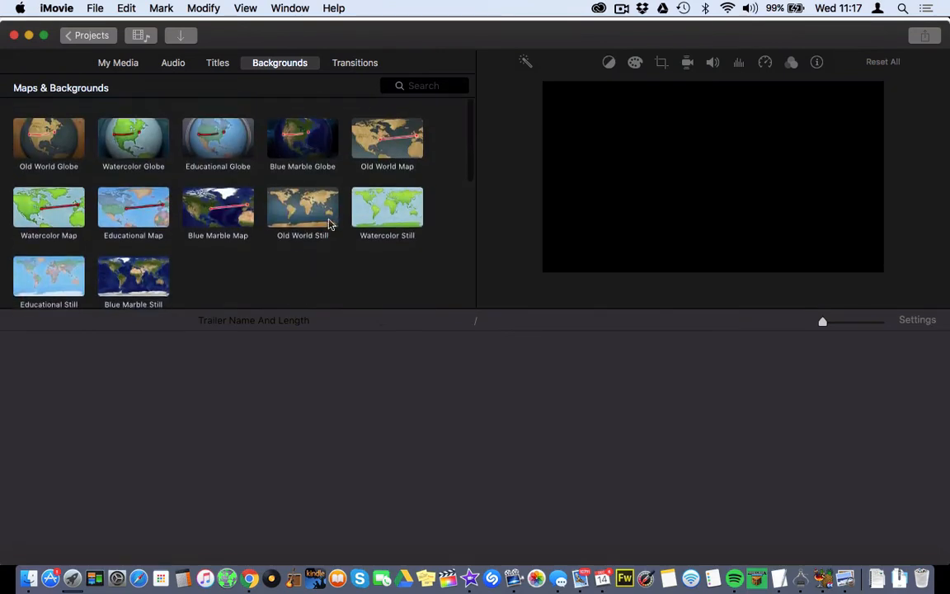